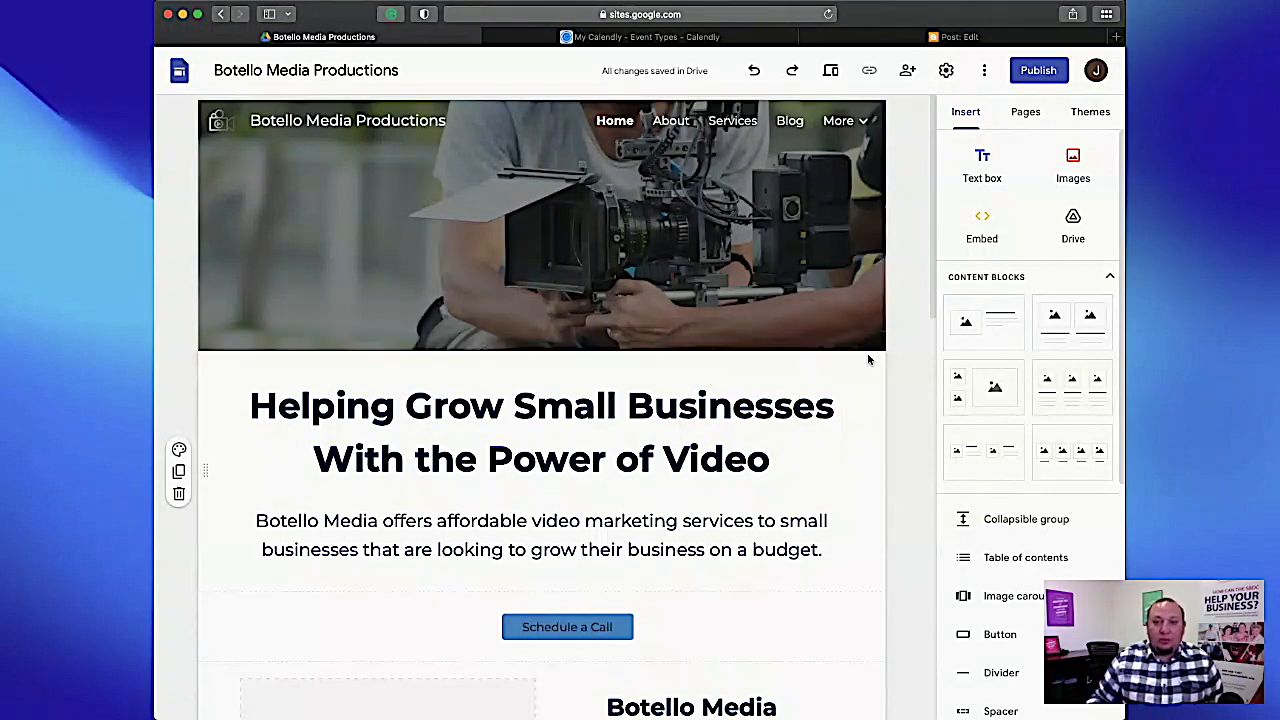
Start the custom domain setup in the site settings and choose to buy a domain through Google Domains.
left_click(948, 73)
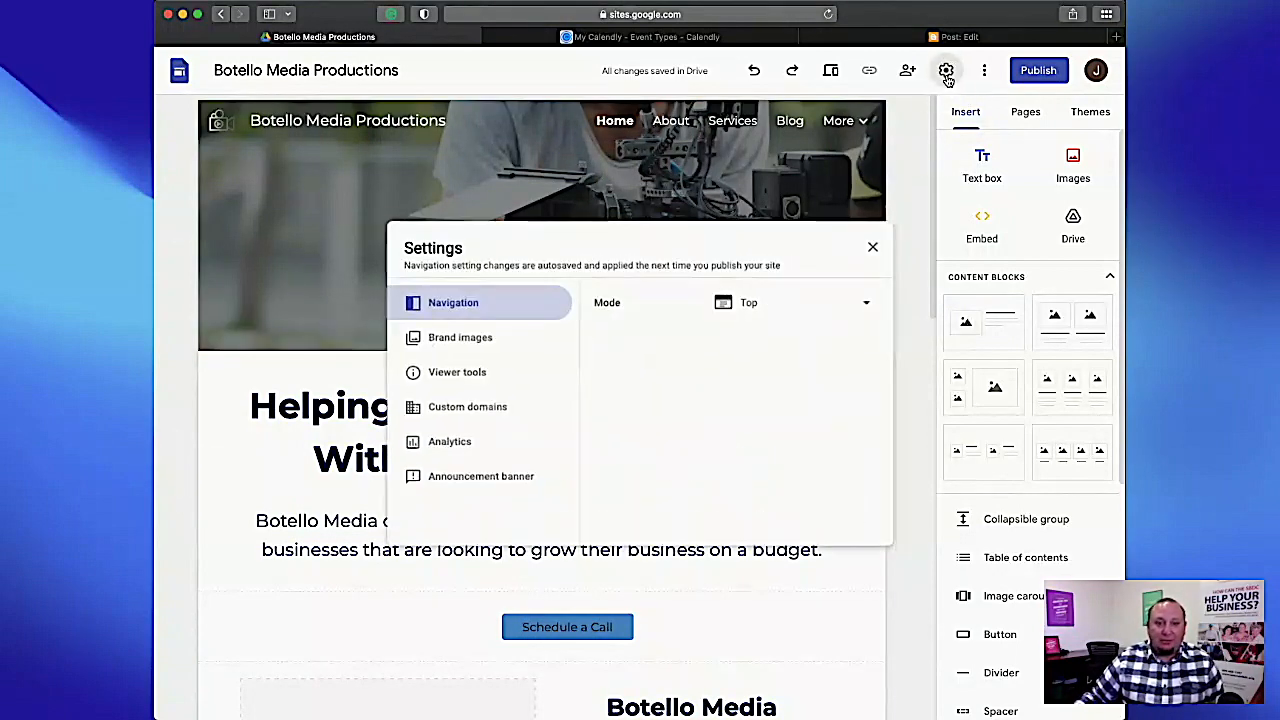
left_click(465, 412)
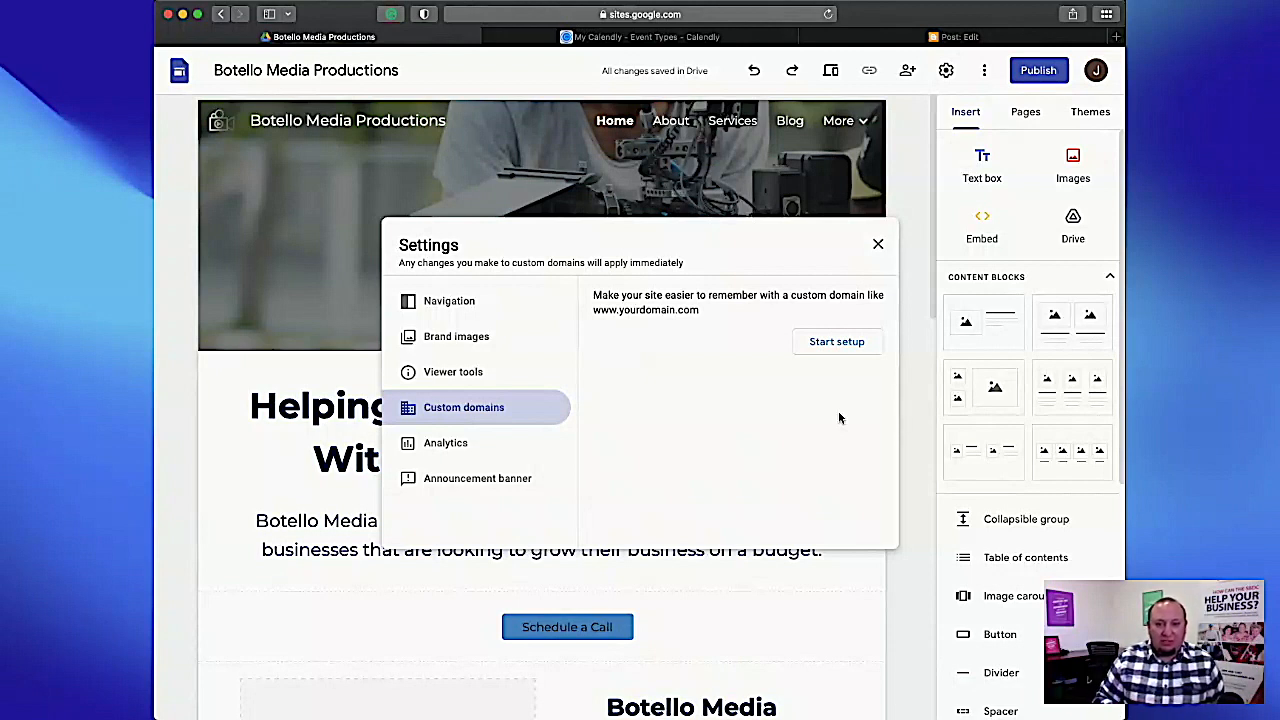
left_click(821, 342)
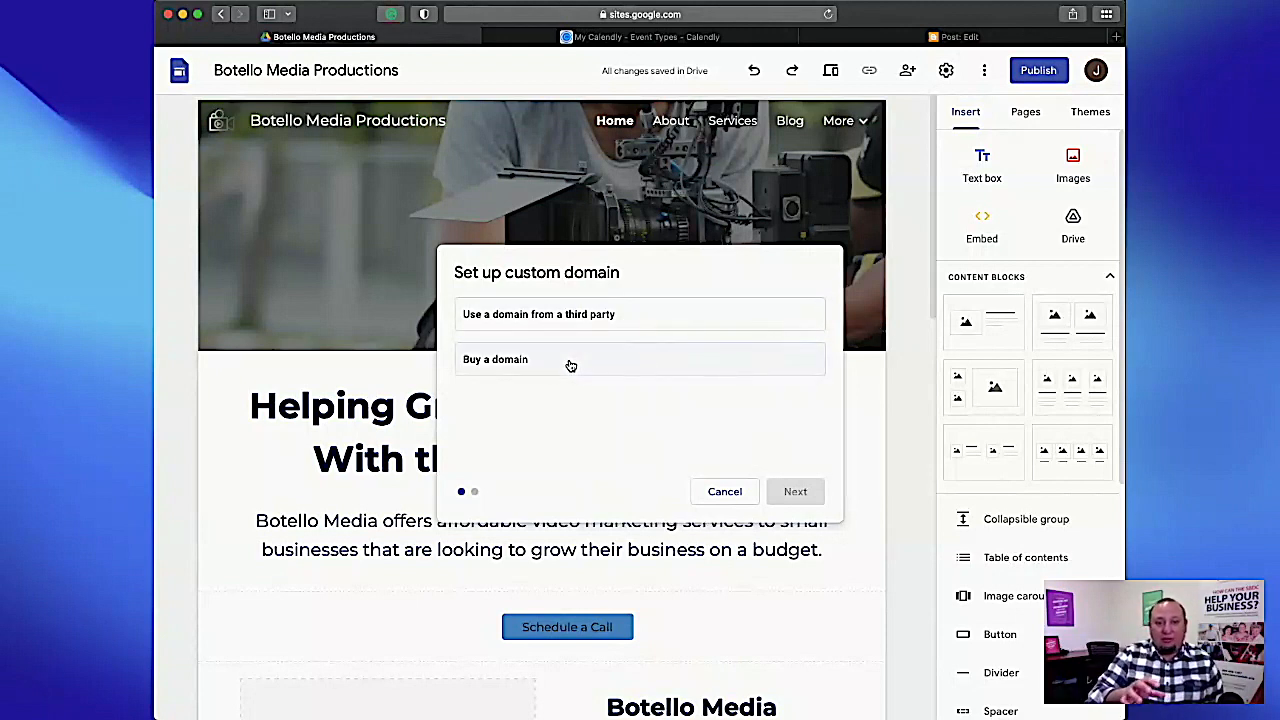
left_click(615, 368)
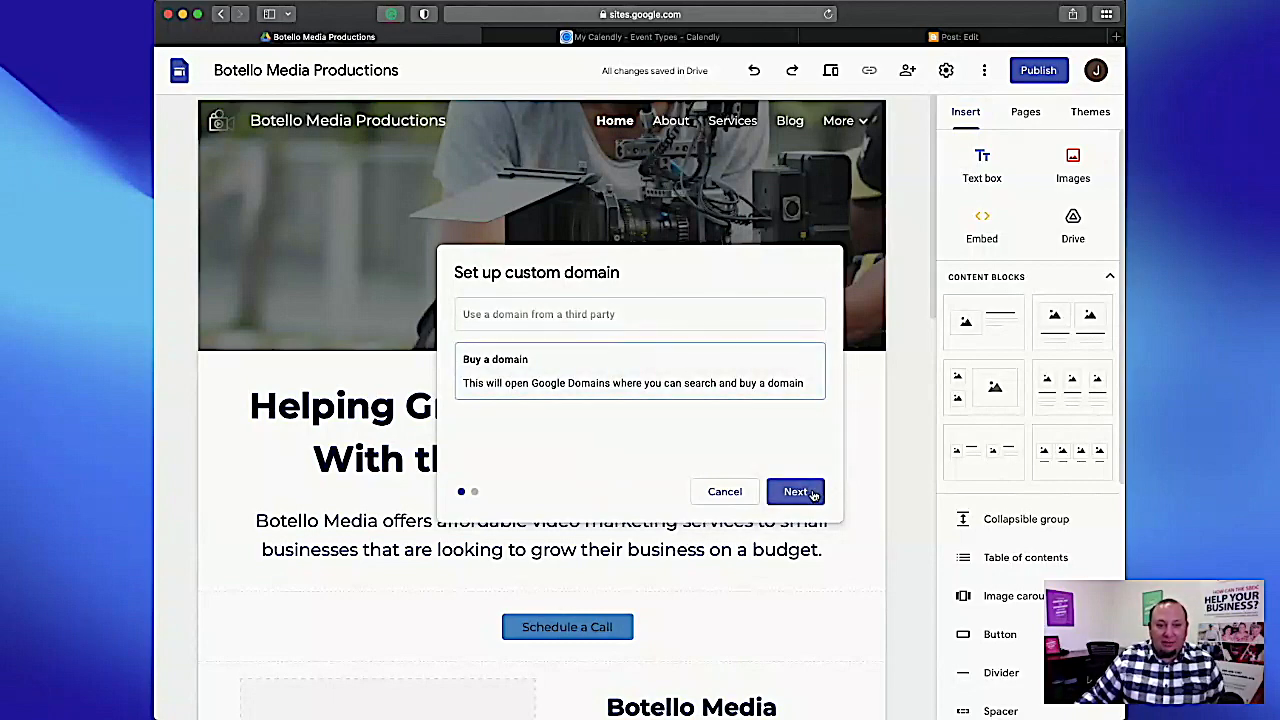
left_click(812, 492)
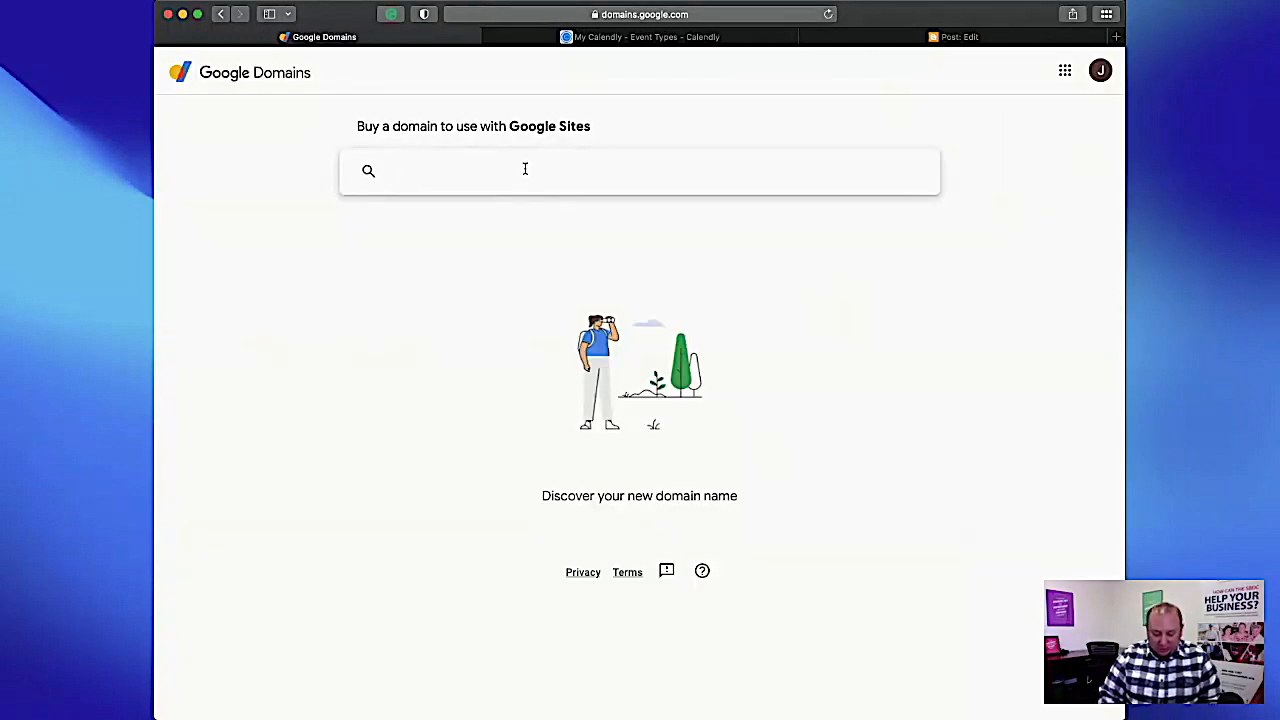
Search for domains matching "Botello media" and review the available endings, suggested names and yearly prices.
type("Botel")
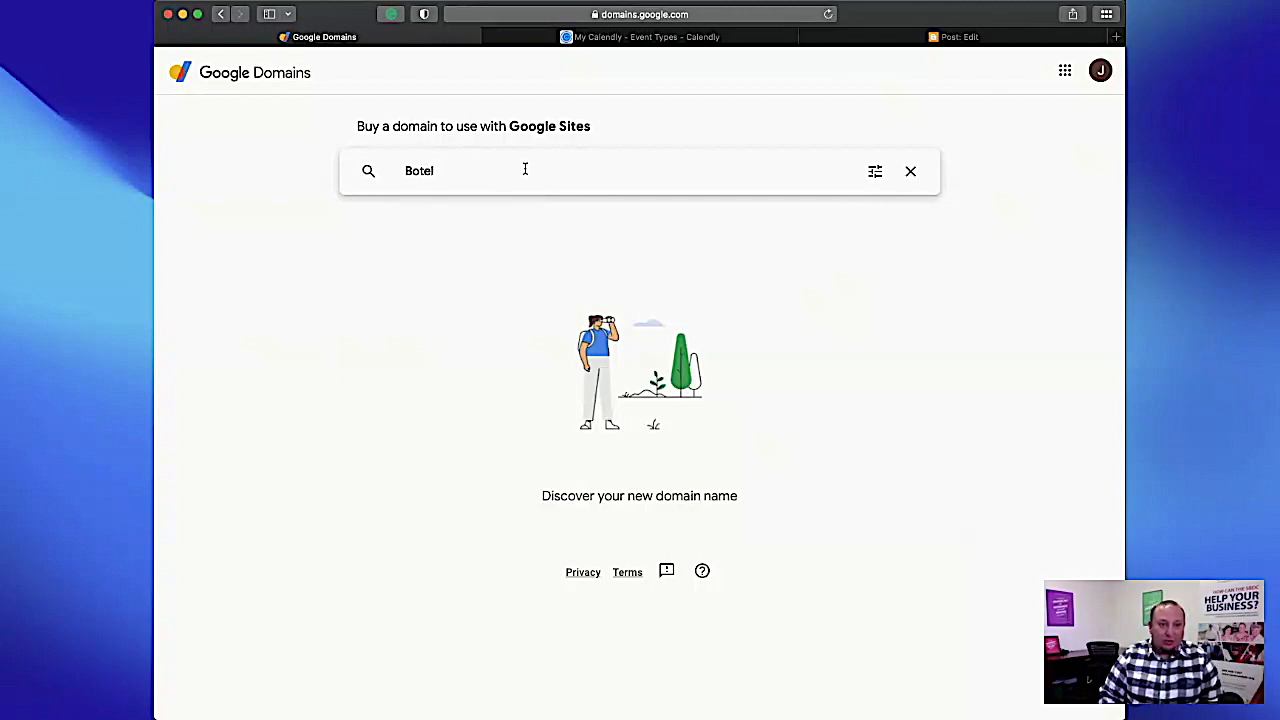
type("lo media")
key("Return")
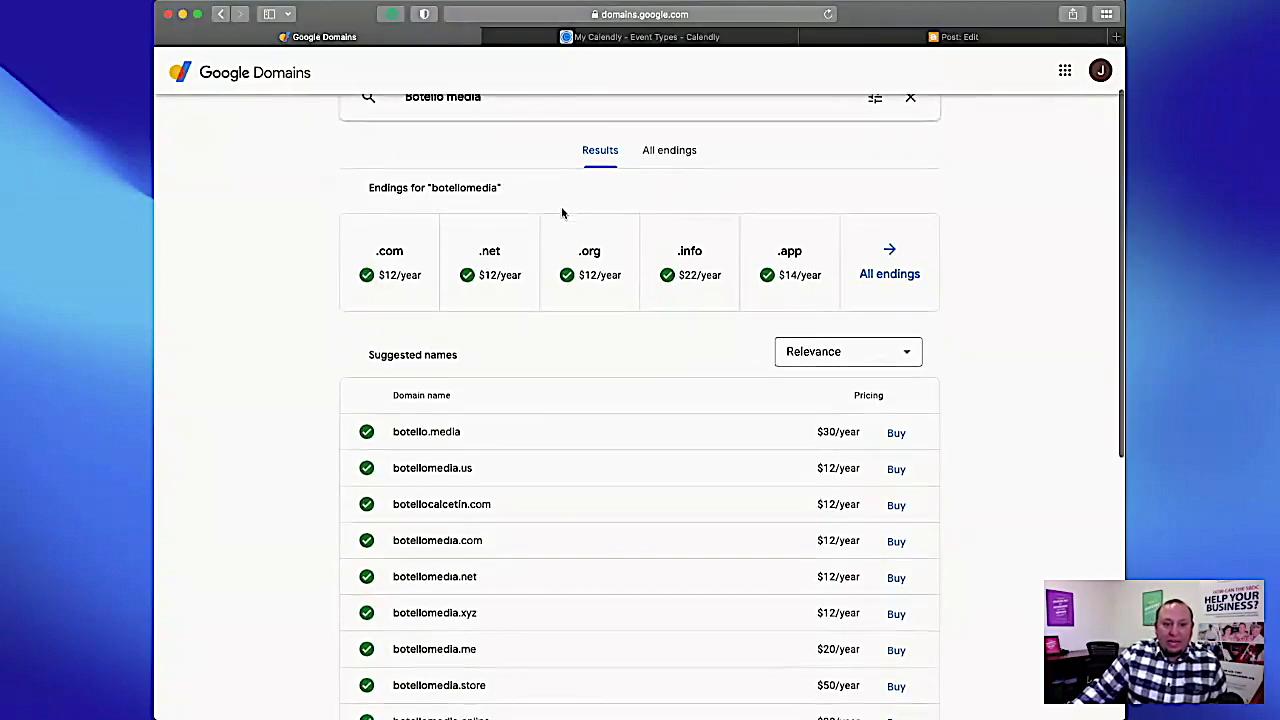
scroll(561, 212, "up", 2)
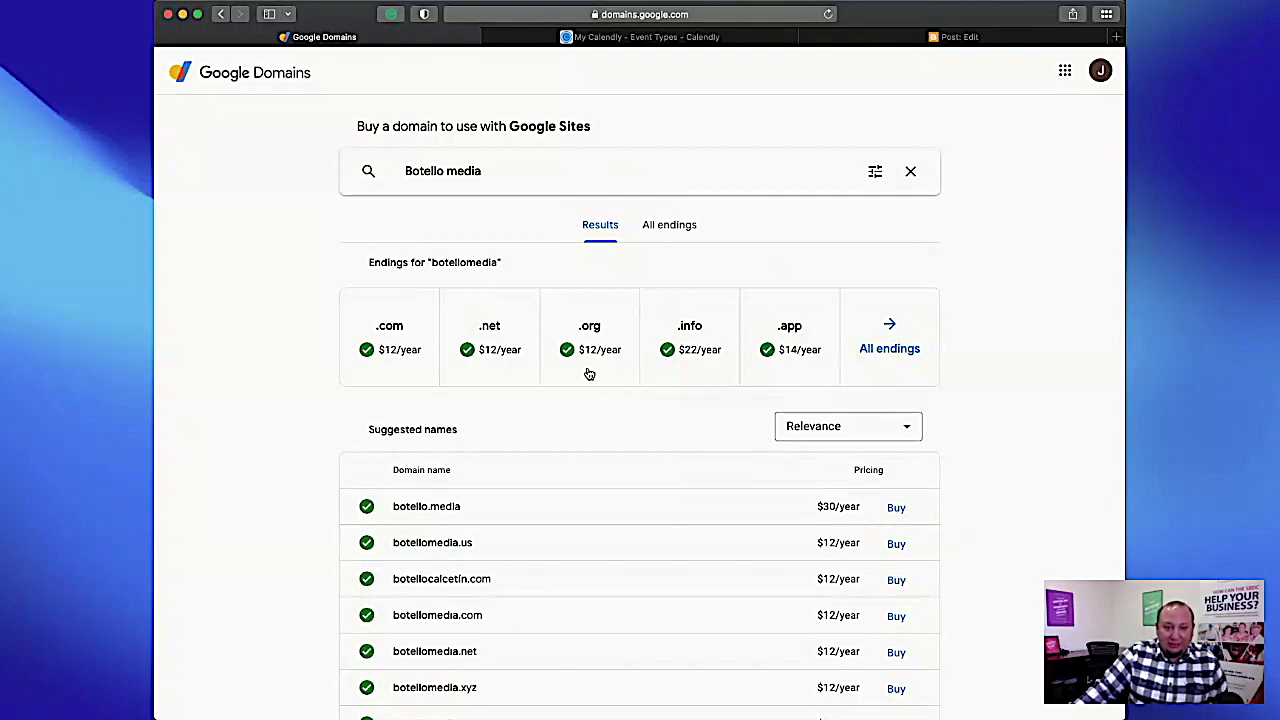
scroll(589, 374, "down", 1)
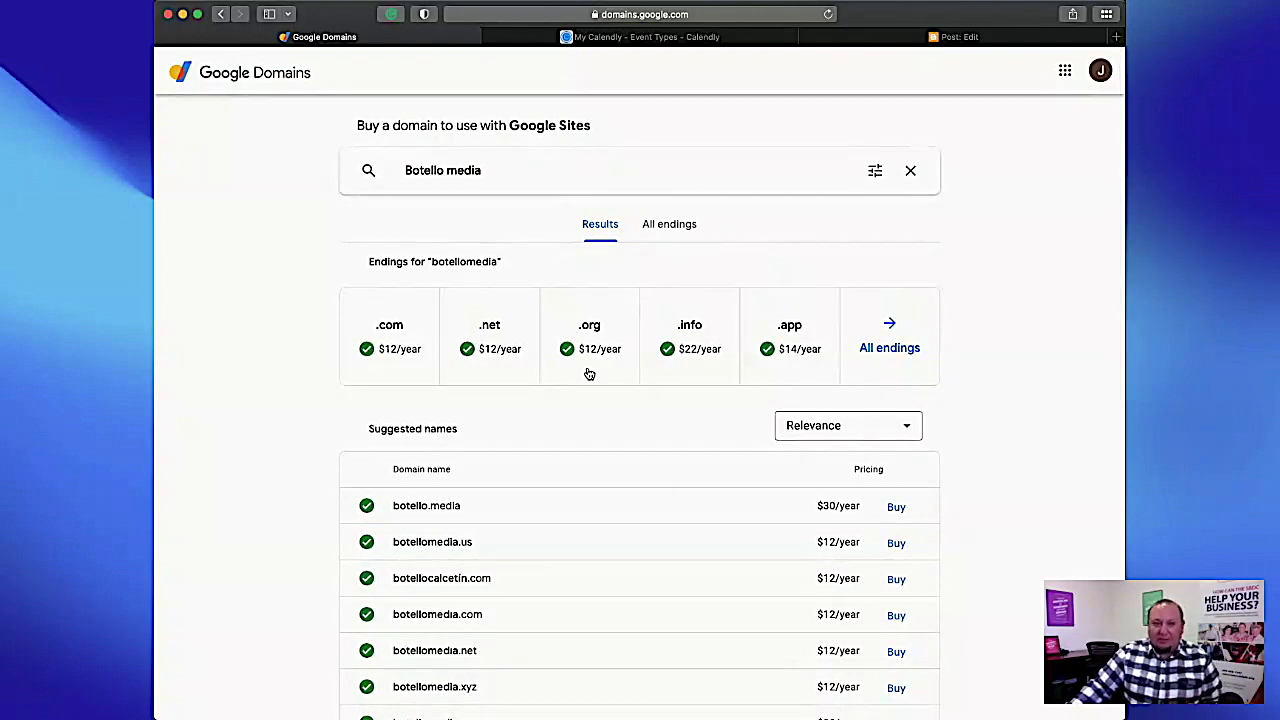
scroll(589, 374, "down", 2)
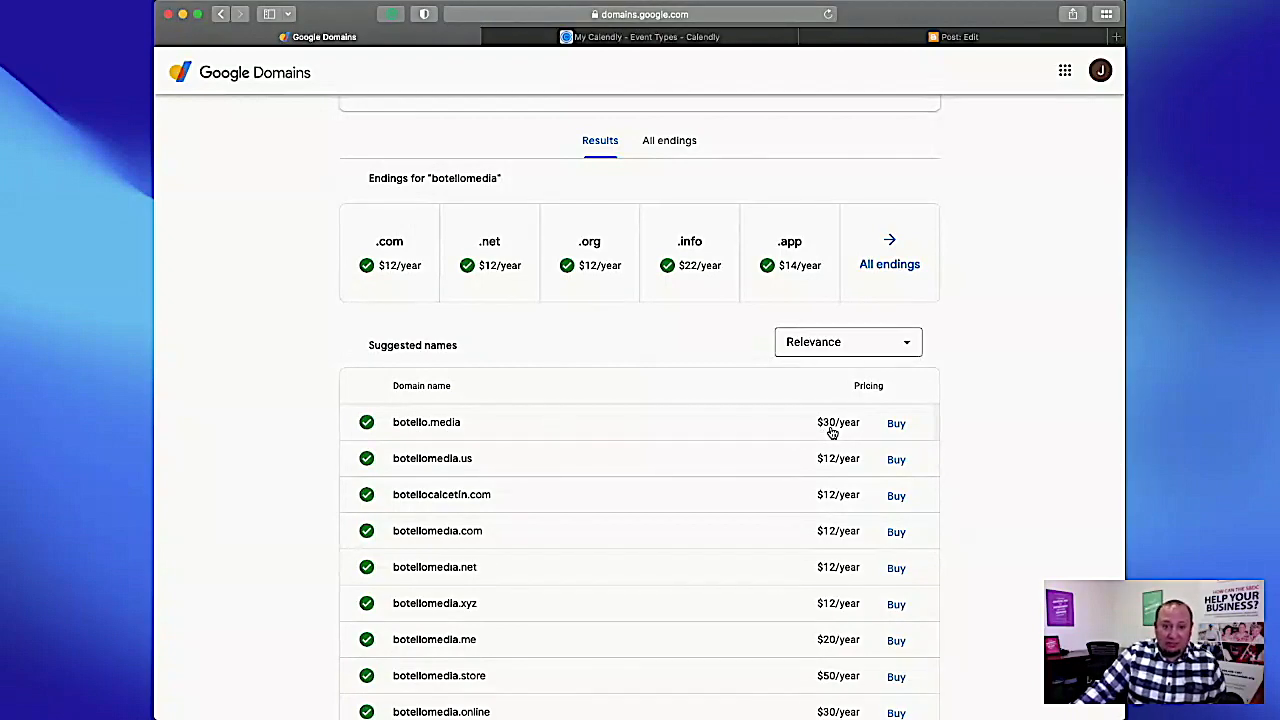
scroll(831, 432, "up", 2)
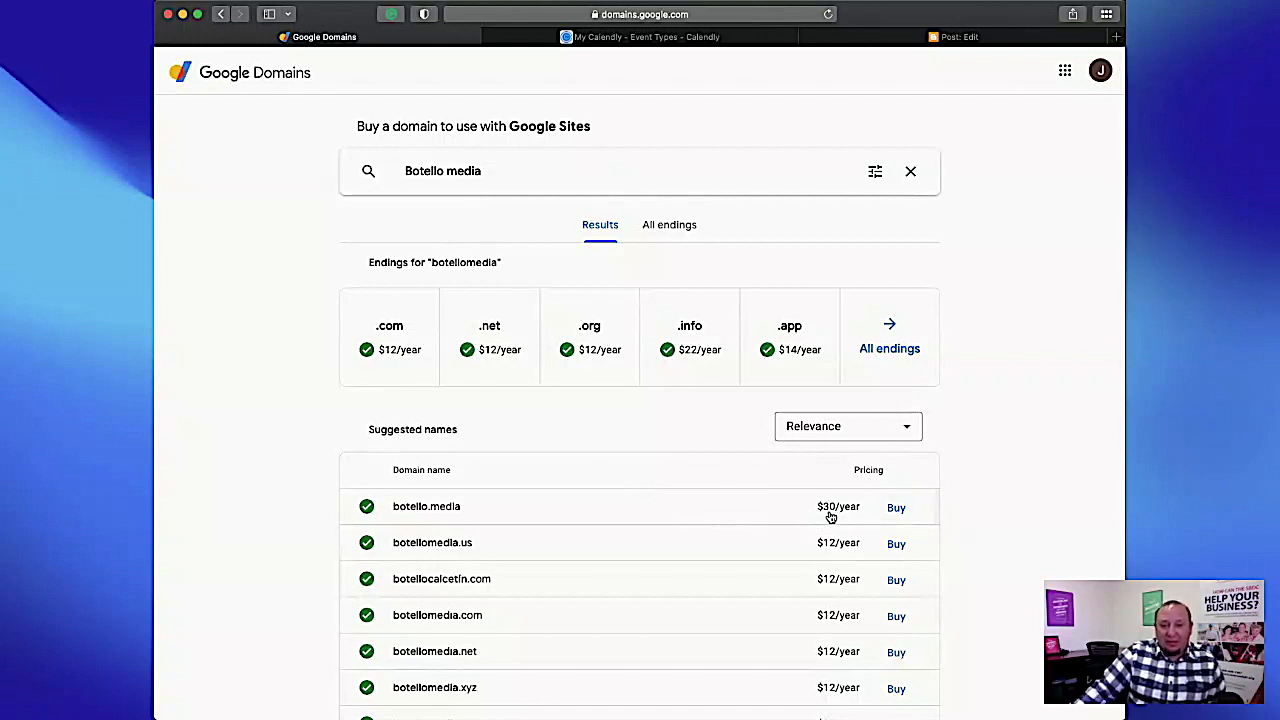
Choose to buy botello.media, review the registration, privacy and auto-renew options, and proceed to checkout.
left_click(895, 510)
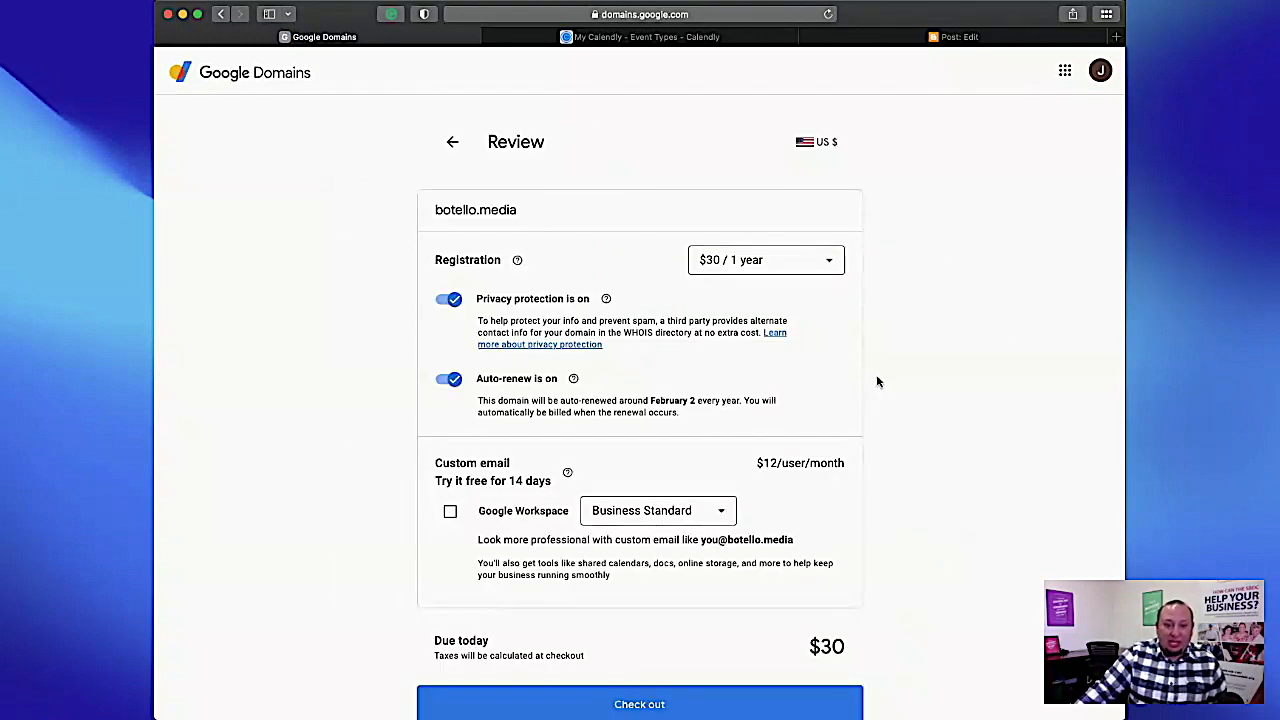
scroll(873, 377, "down", 1)
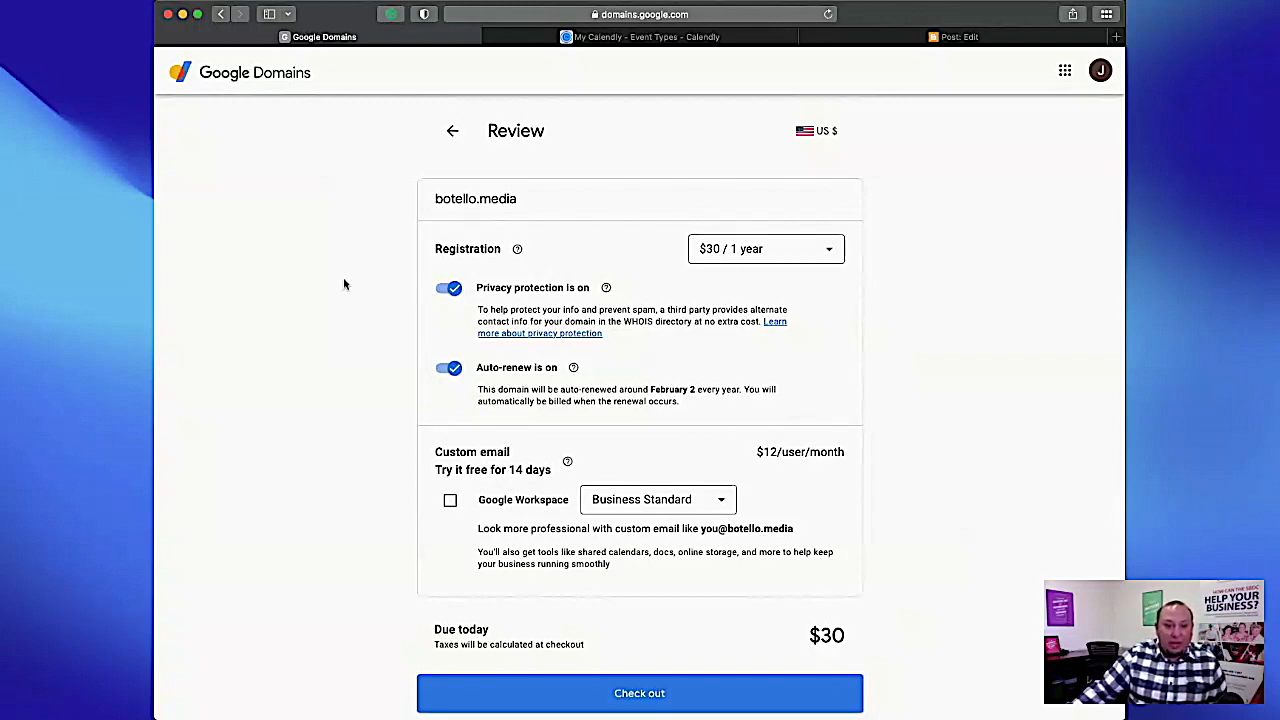
scroll(760, 350, "down", 3)
scroll(753, 352, "down", 1)
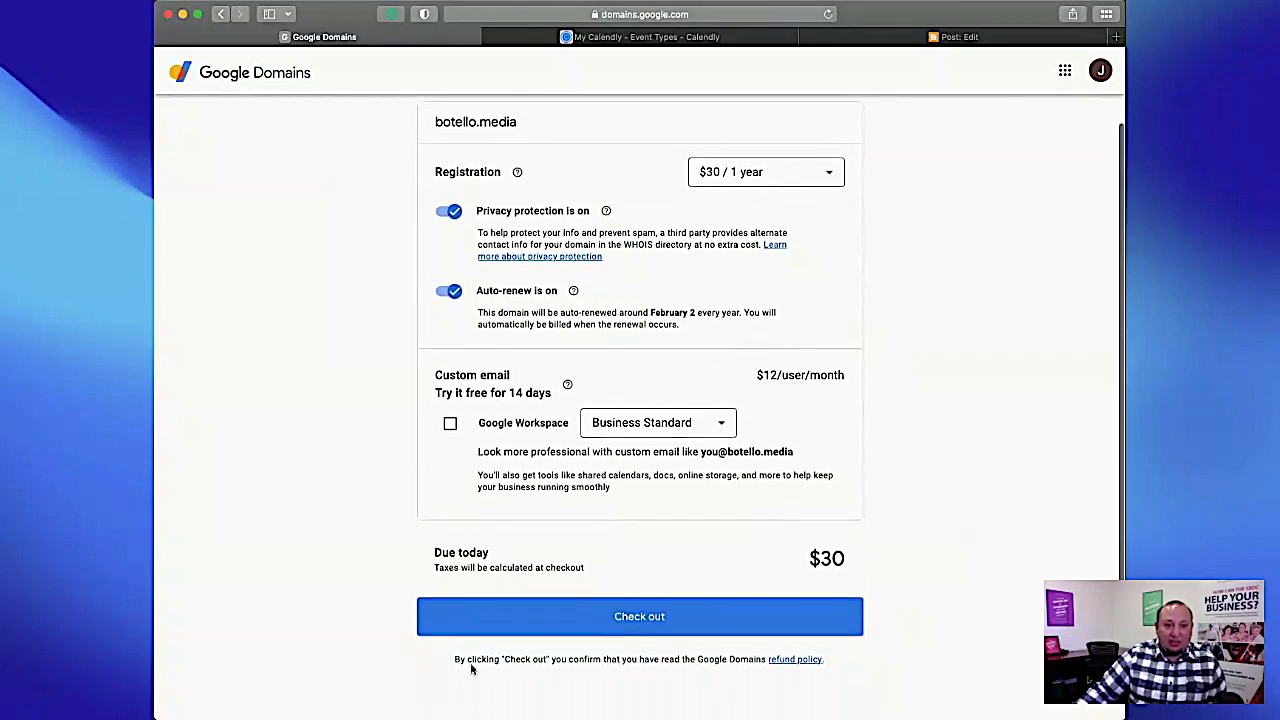
left_click(659, 622)
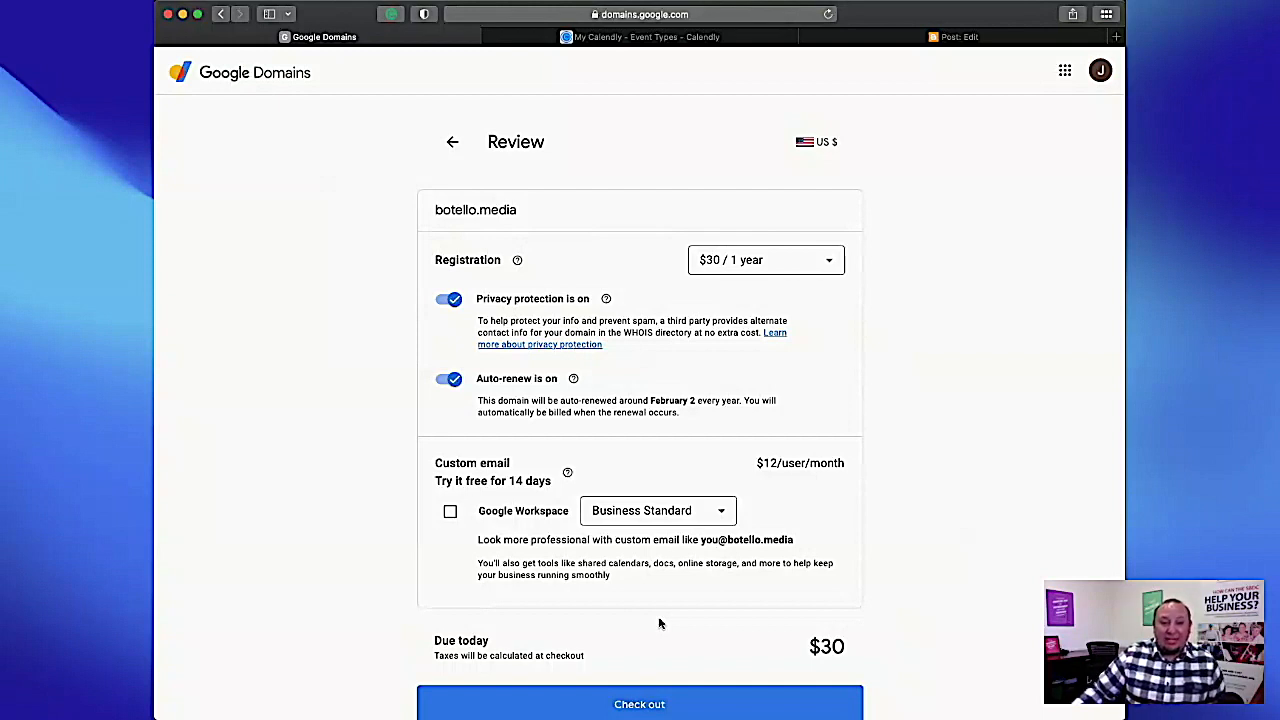
Add the Google Workspace Business Standard custom email to the botello.media order.
scroll(946, 457, "down", 3)
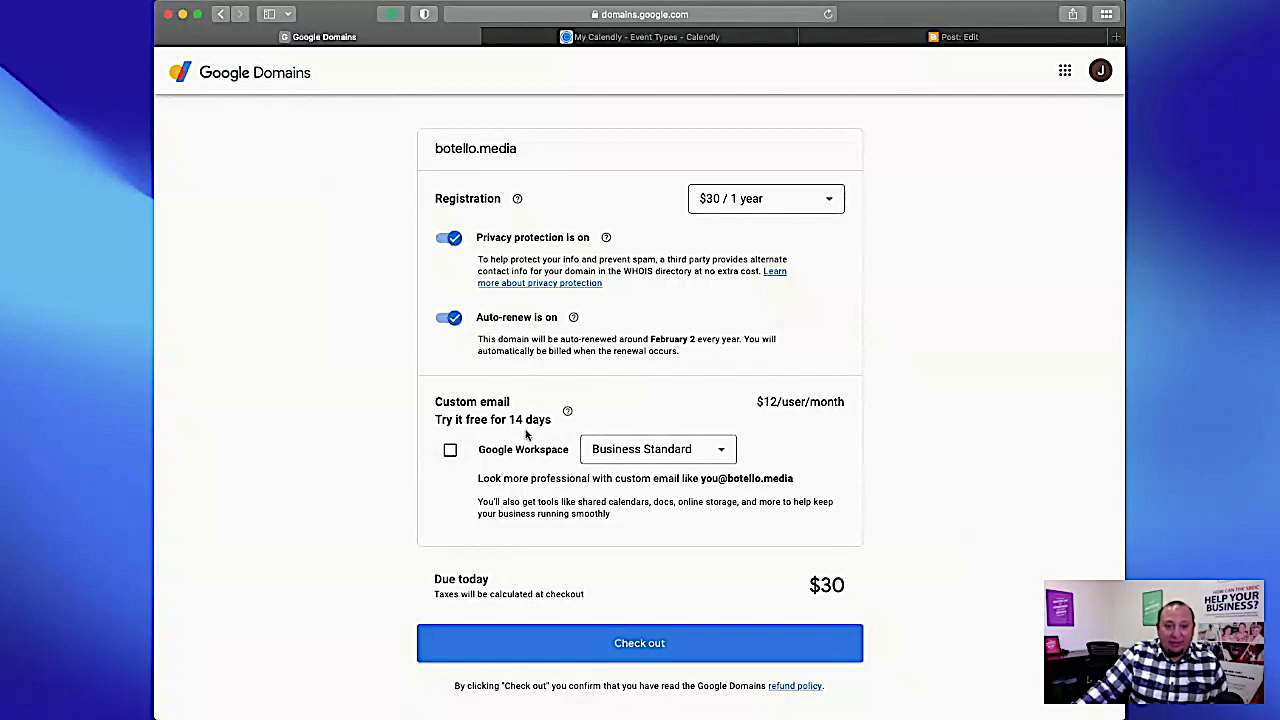
left_click(450, 449)
scroll(1013, 513, "down", 3)
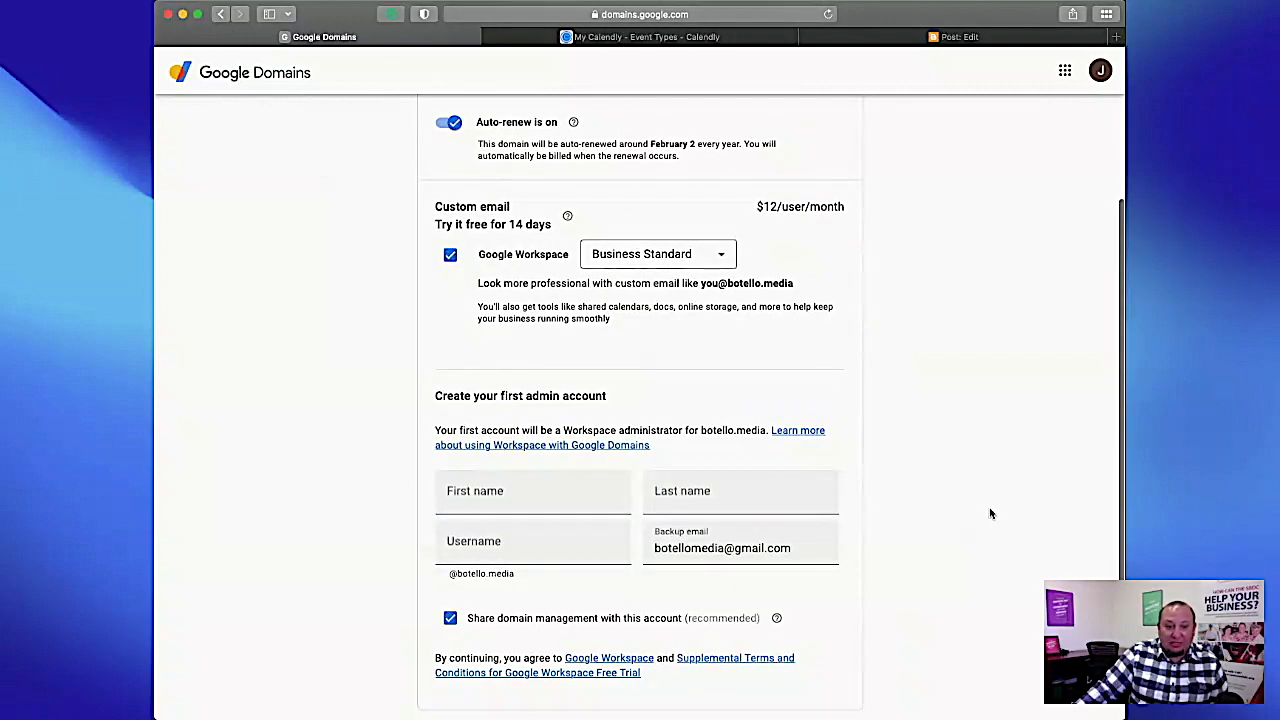
scroll(990, 513, "down", 3)
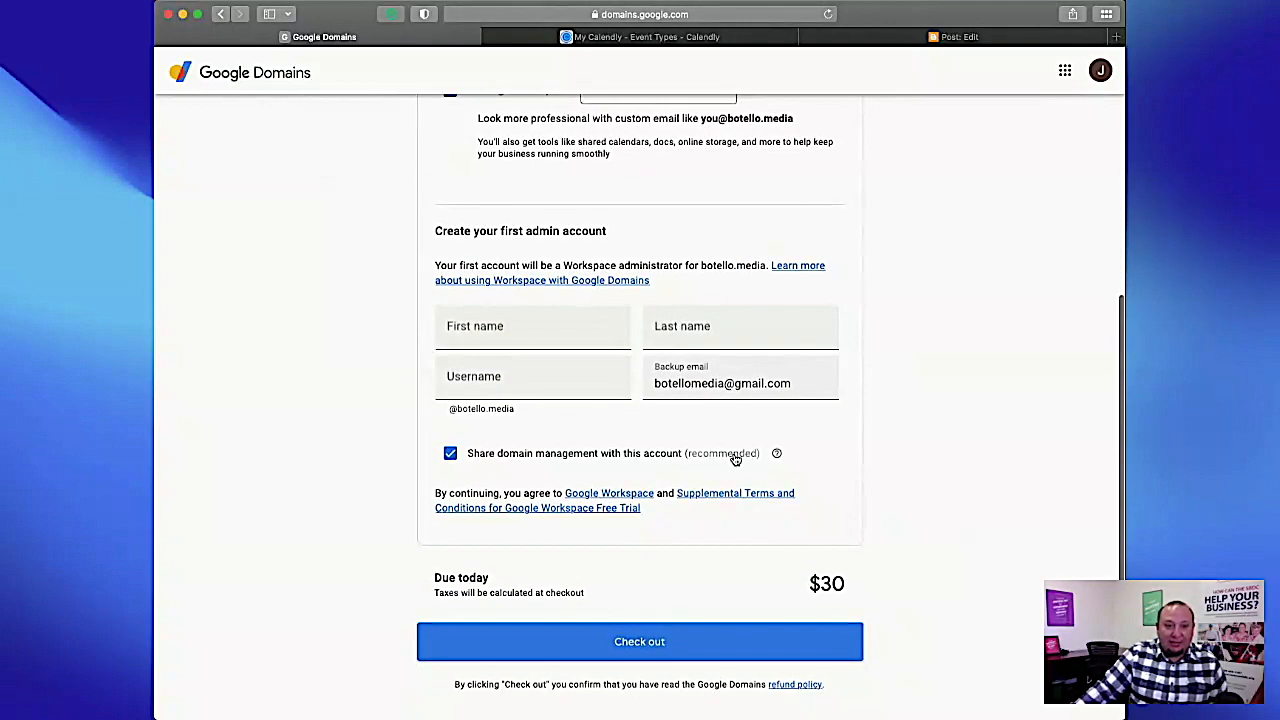
Fill in the first admin account with the owner's first and last name and the suggested username.
left_click(545, 326)
type("Joshua")
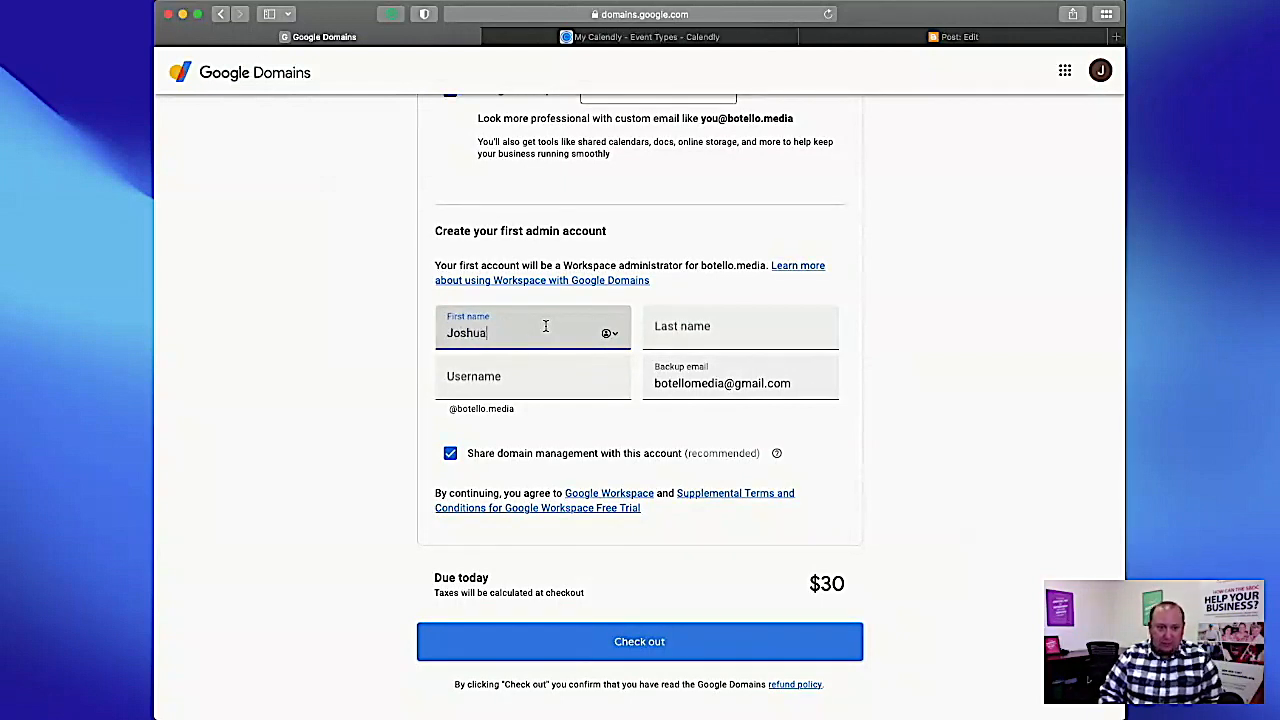
key("Tab")
type("Botello")
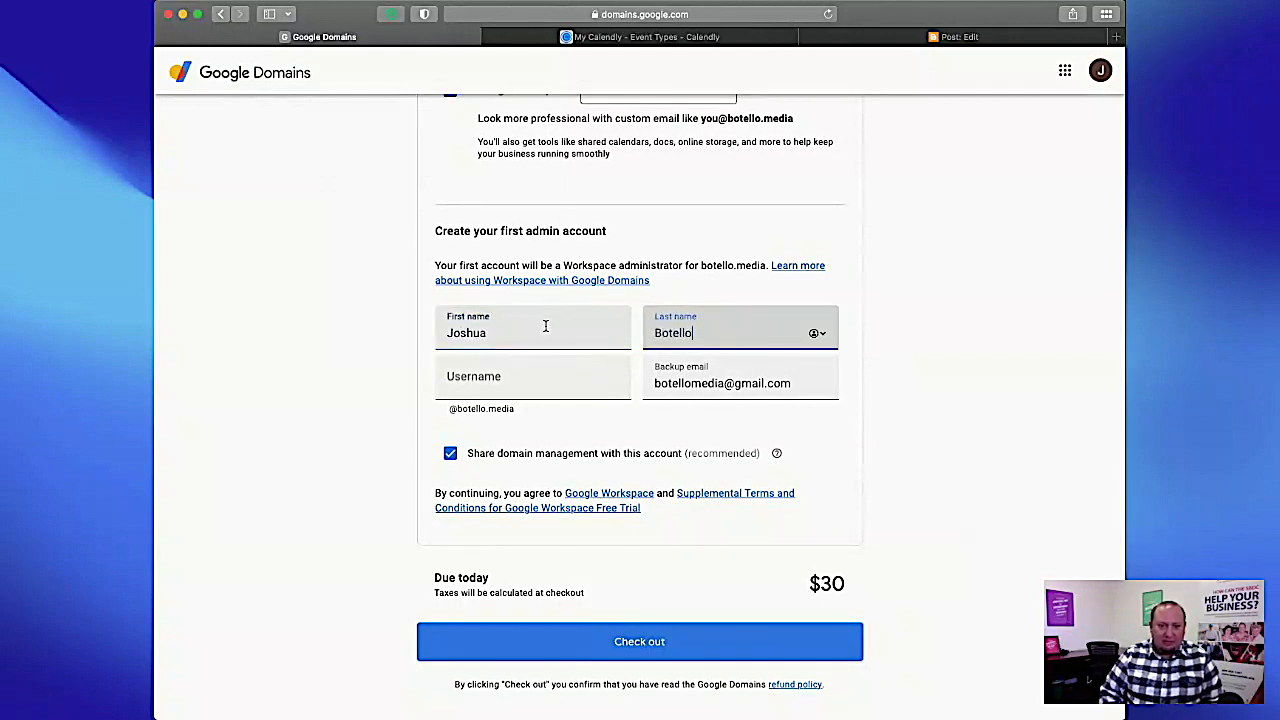
key("Tab")
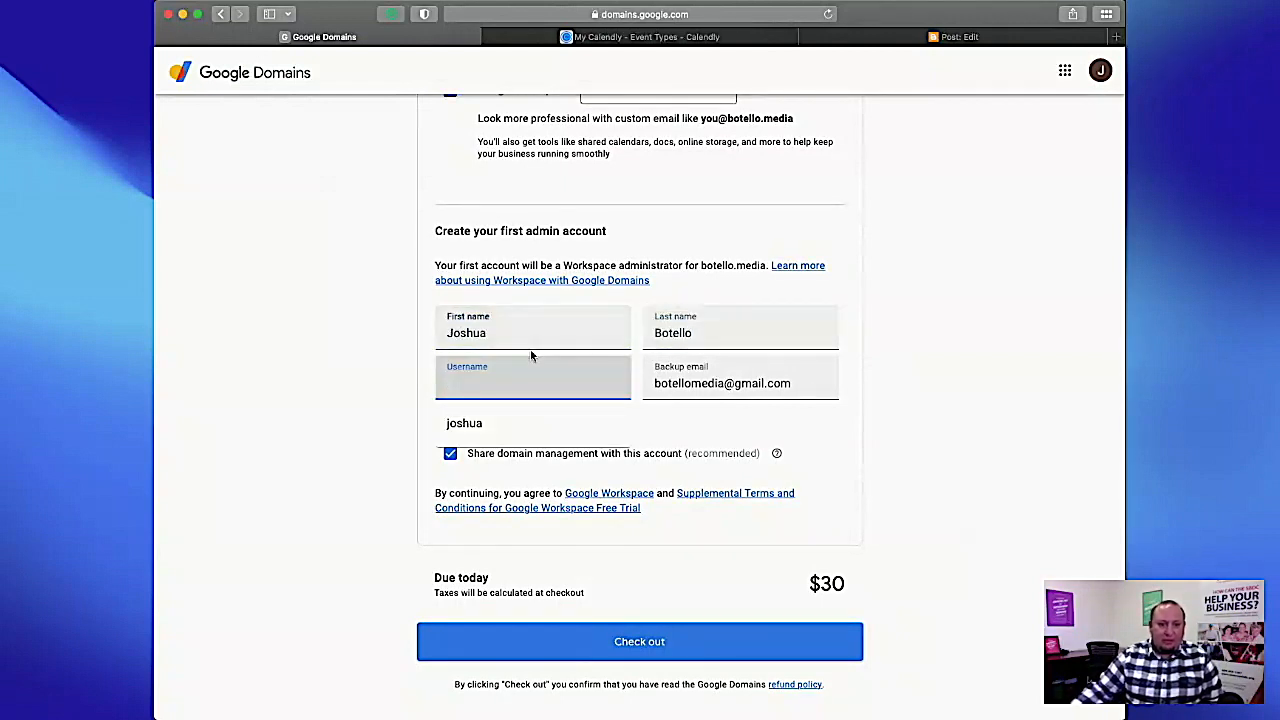
left_click(467, 430)
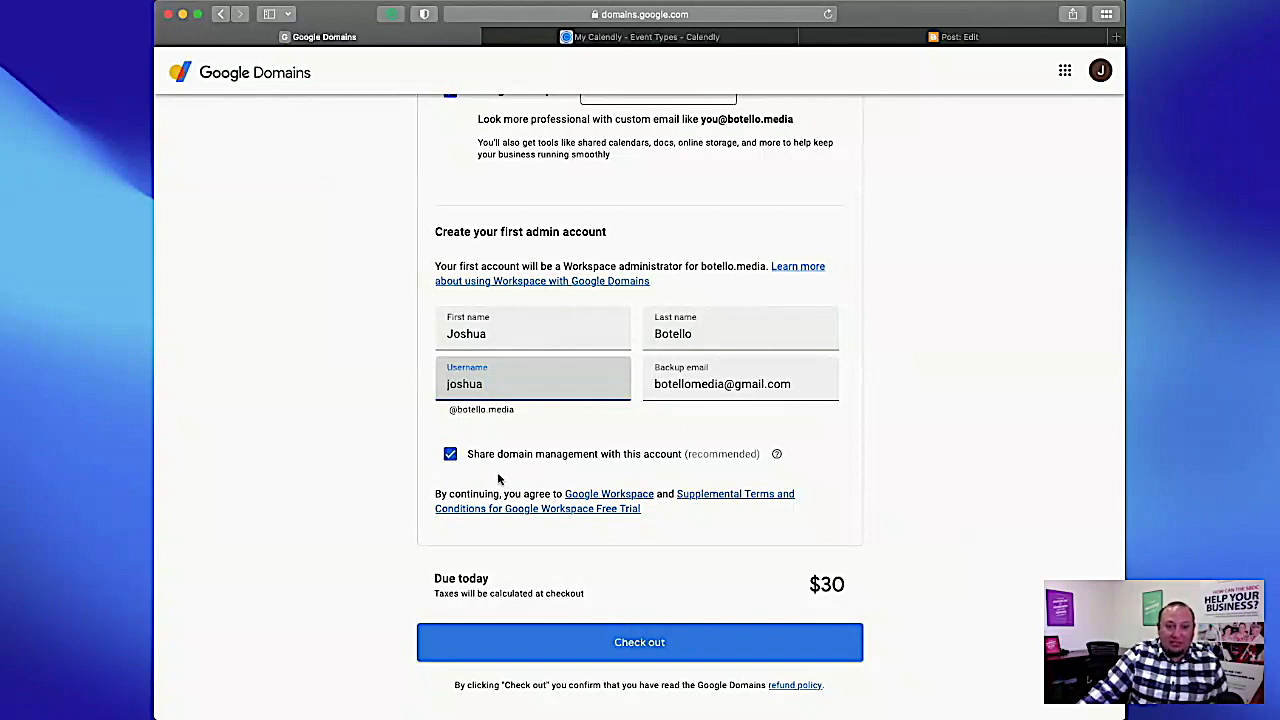
scroll(837, 546, "down", 1)
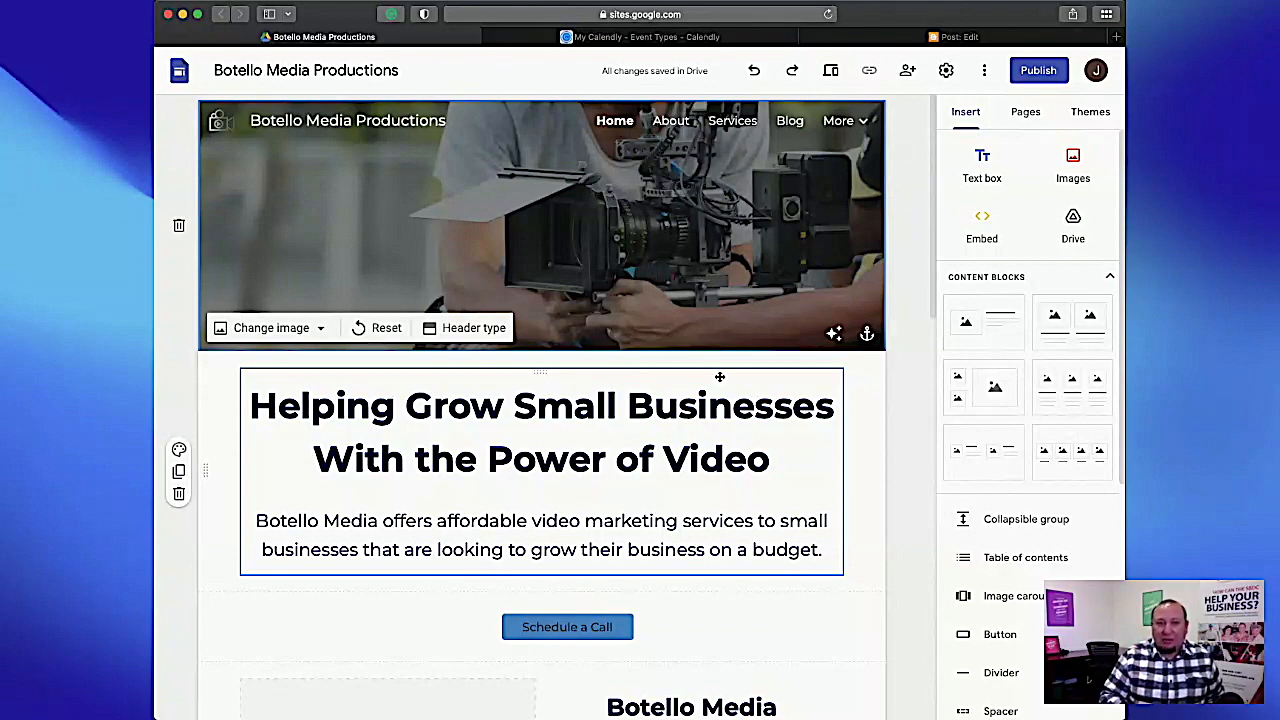
Switch to Calendly and open the name, location and link details of the Video Marketing Strategy Call event for editing.
key("ctrl+Tab")
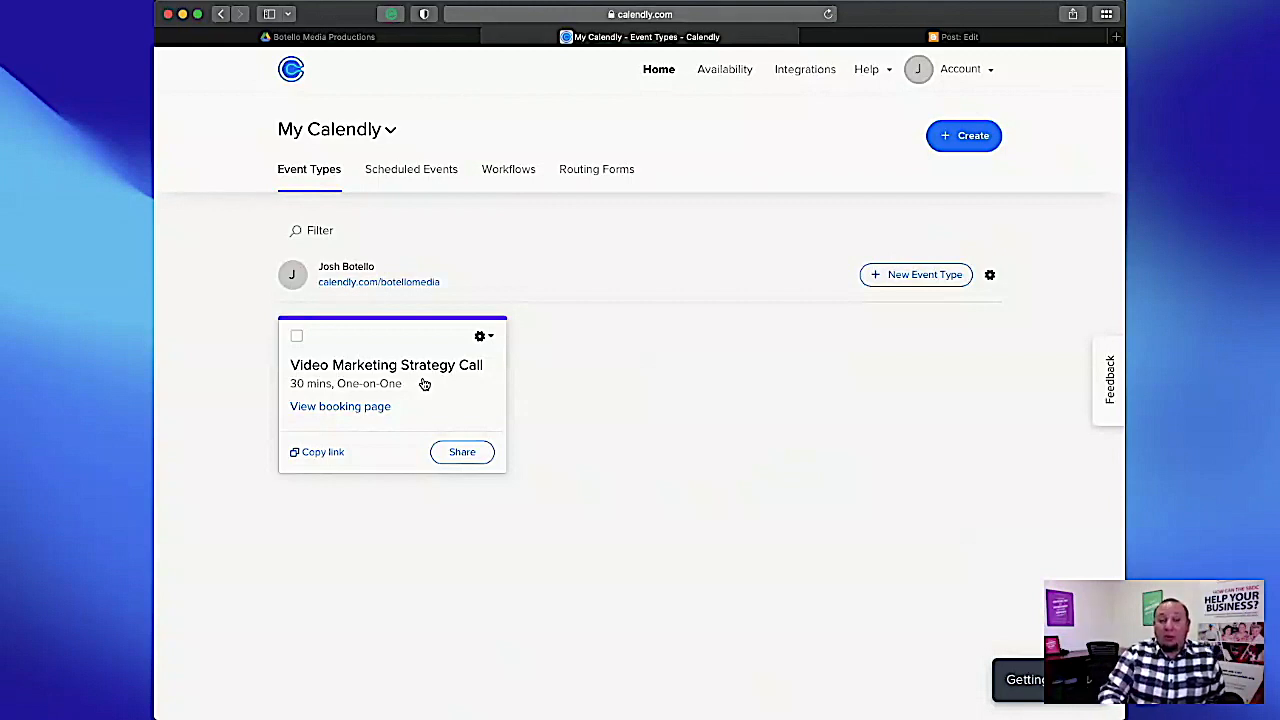
left_click(482, 337)
left_click(465, 380)
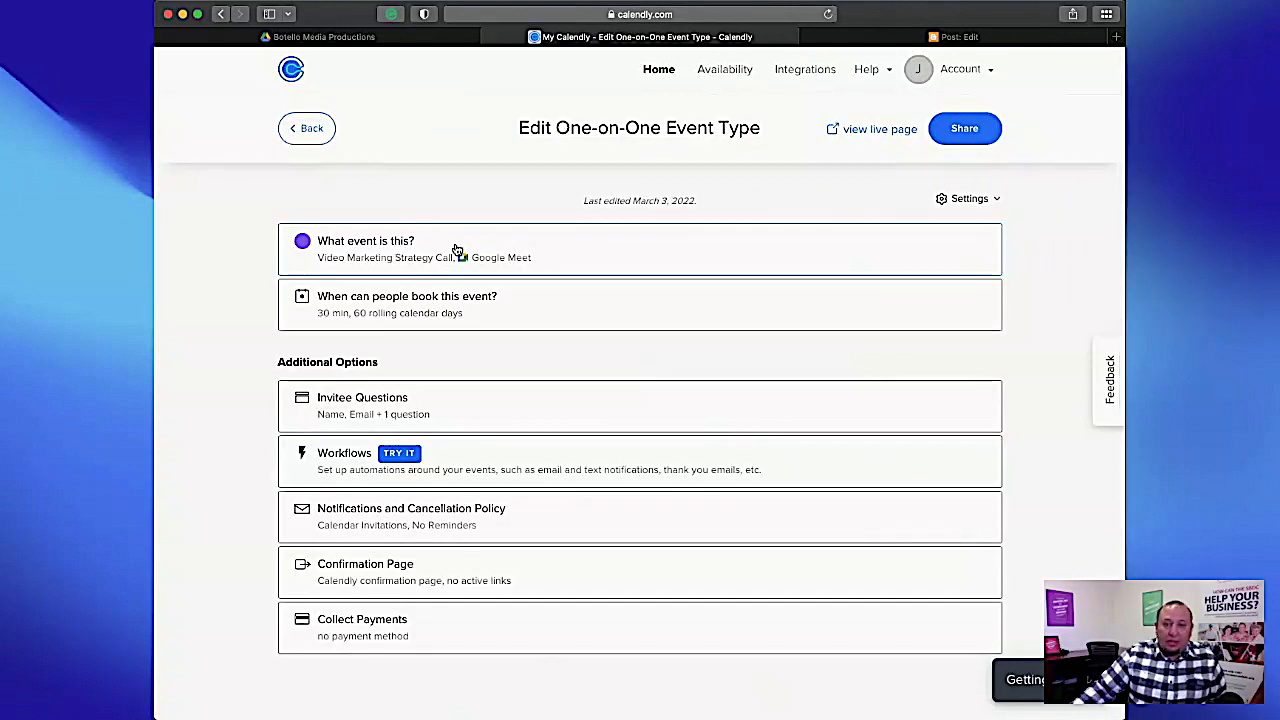
left_click(428, 247)
scroll(798, 373, "down", 2)
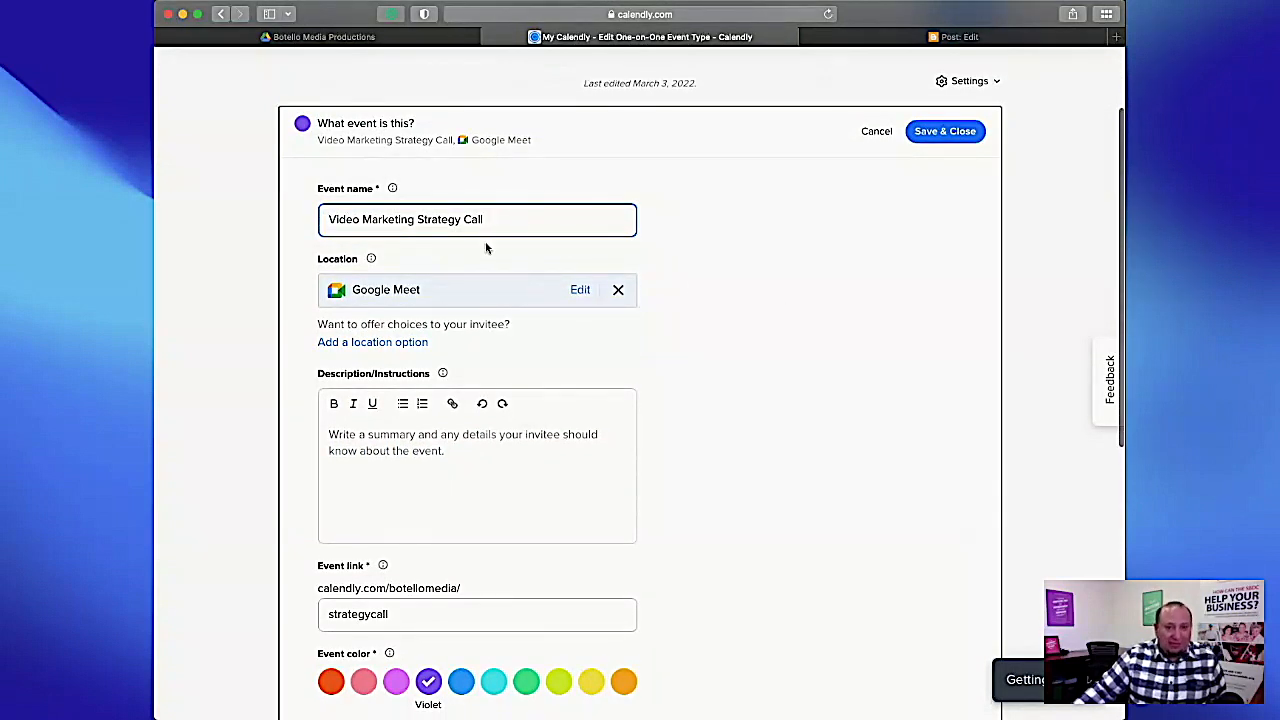
scroll(740, 267, "down", 1)
scroll(740, 268, "down", 1)
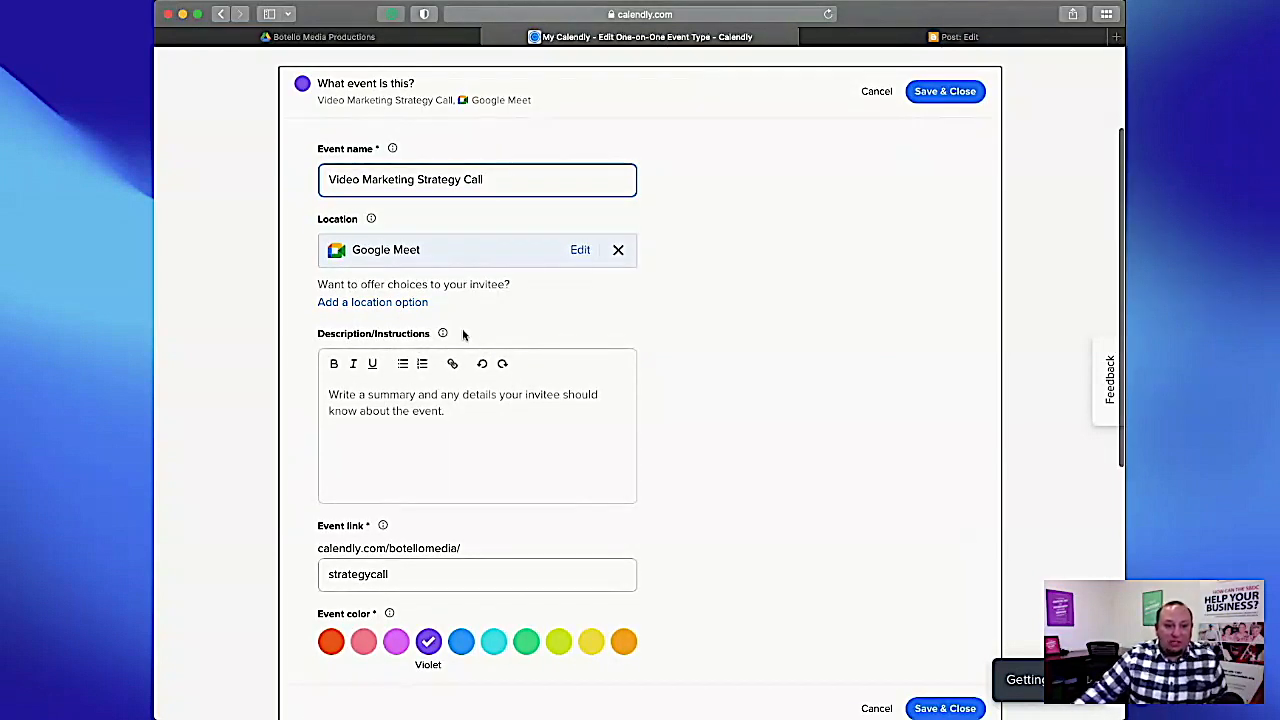
Try Zoom as the event's meeting location and discard the change.
left_click(580, 250)
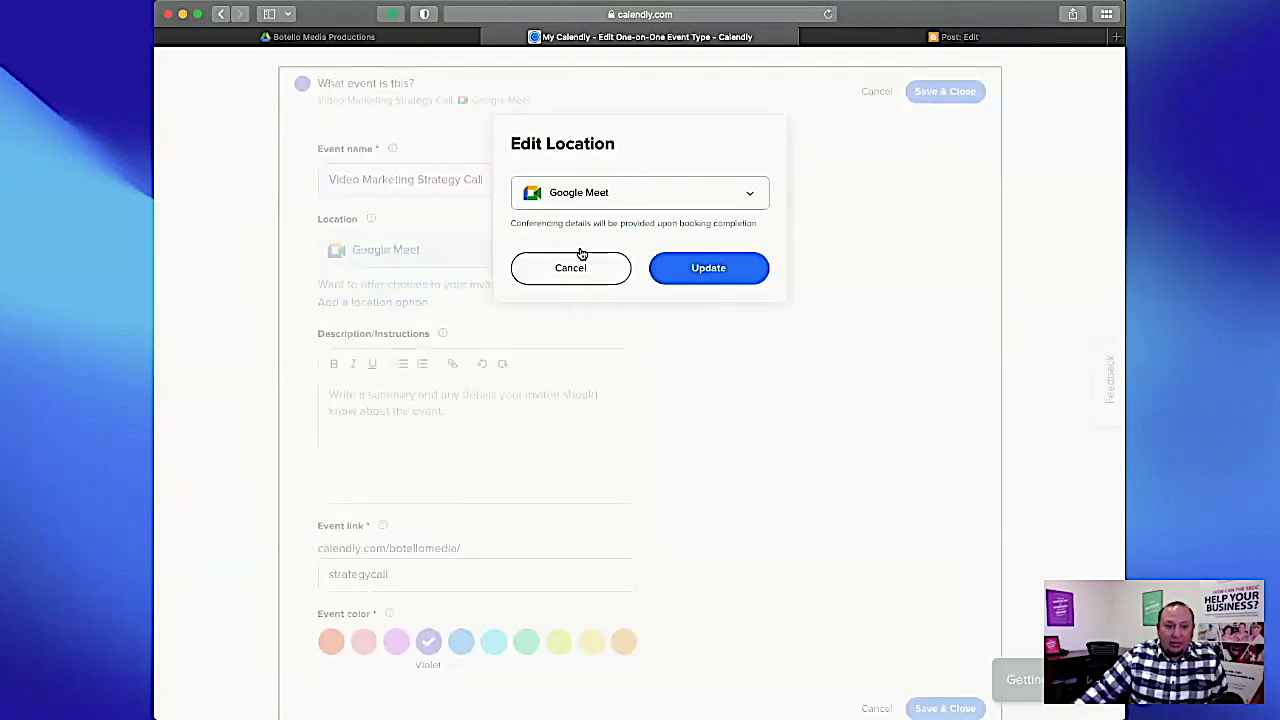
left_click(702, 206)
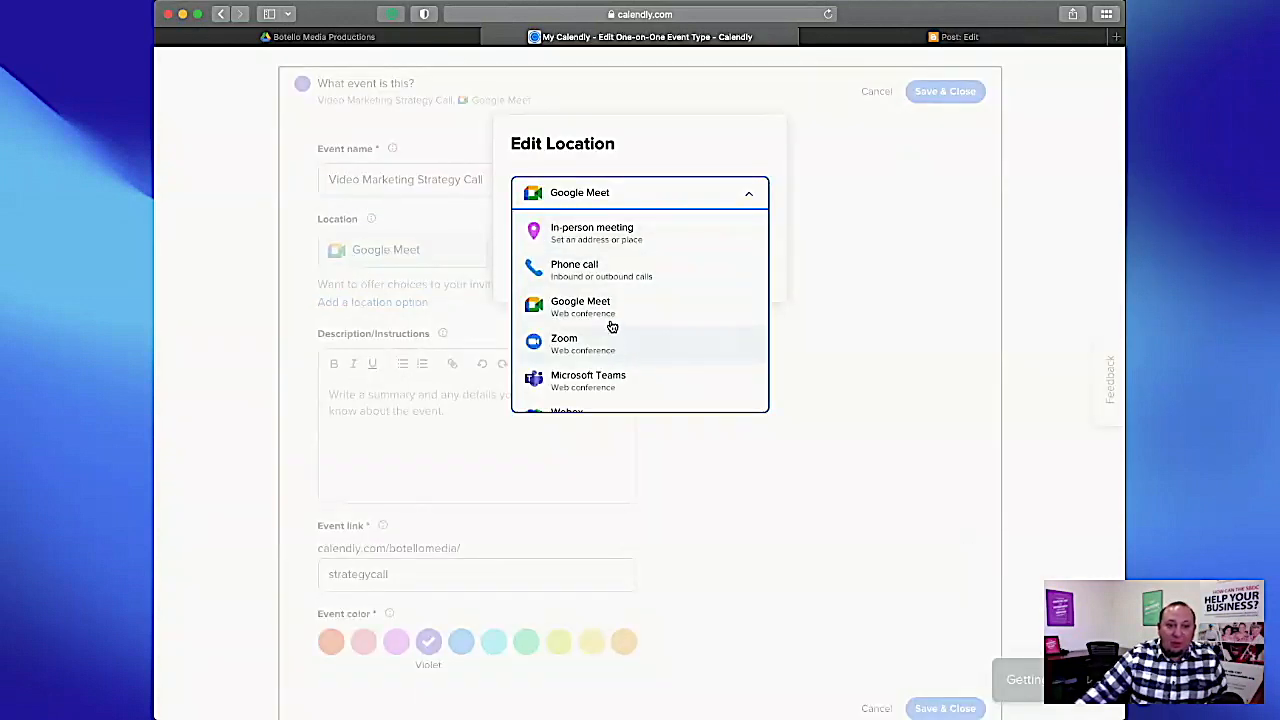
scroll(612, 353, "down", 2)
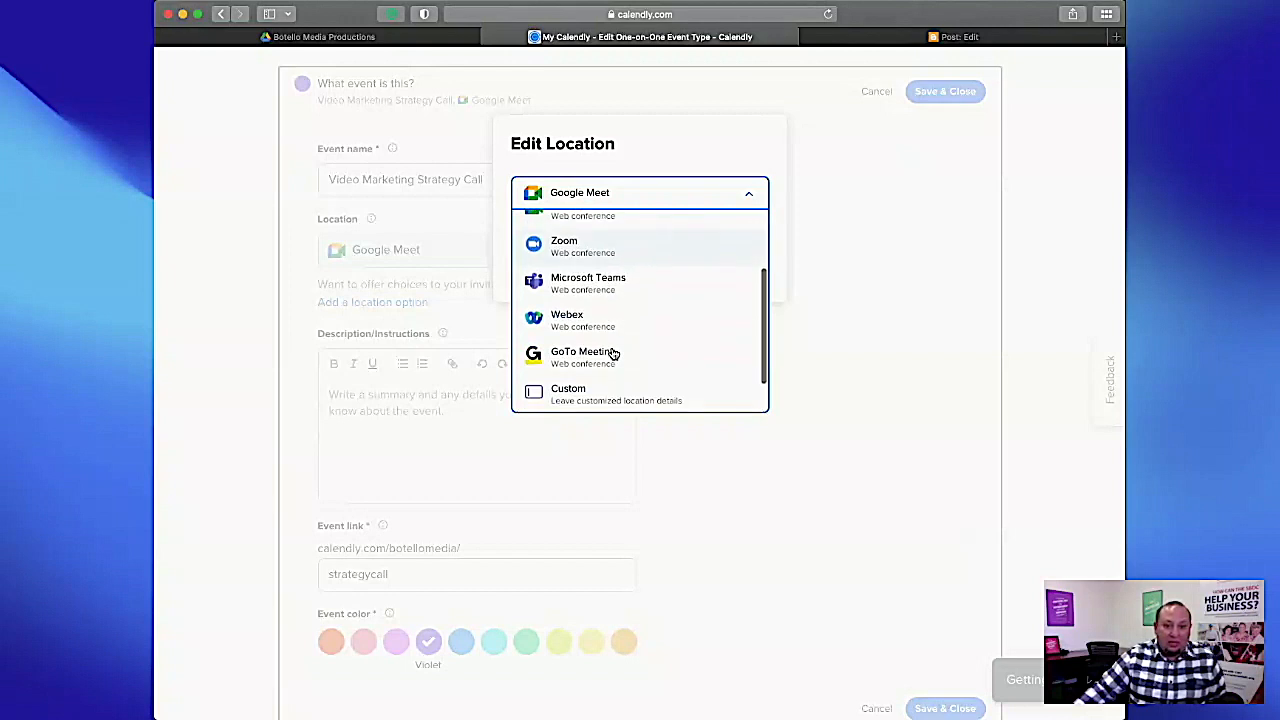
left_click(586, 258)
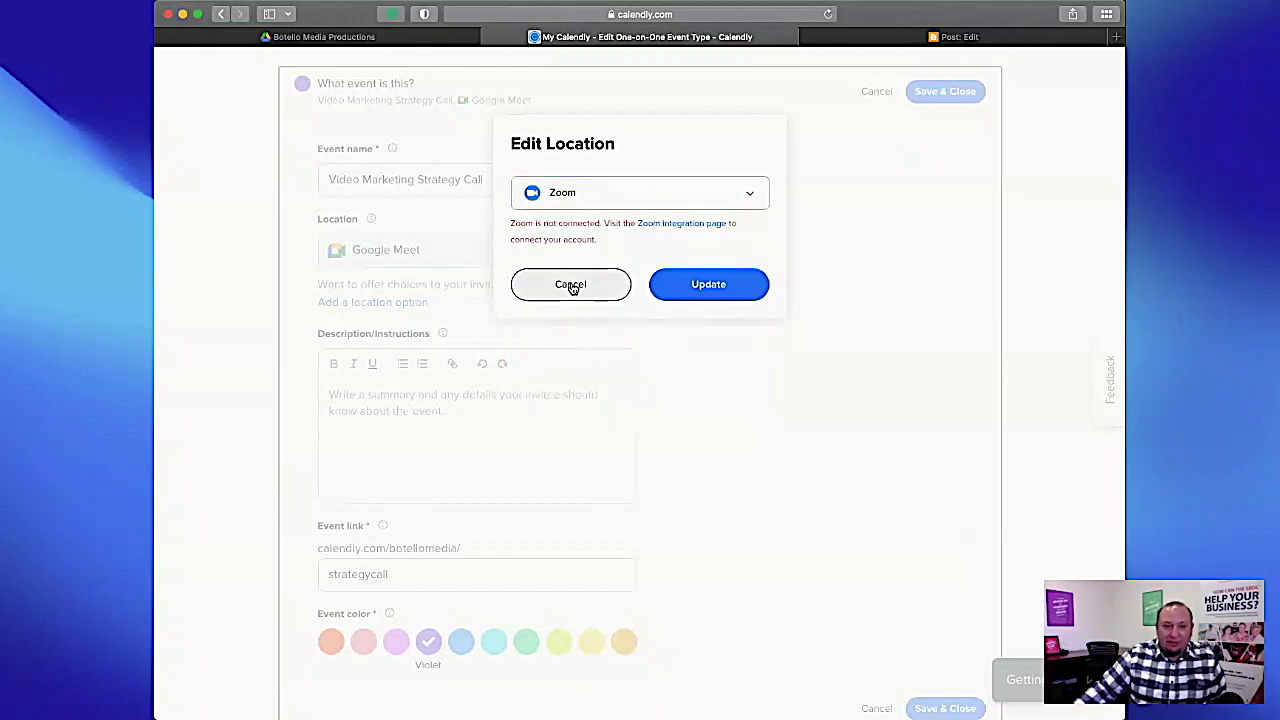
left_click(571, 285)
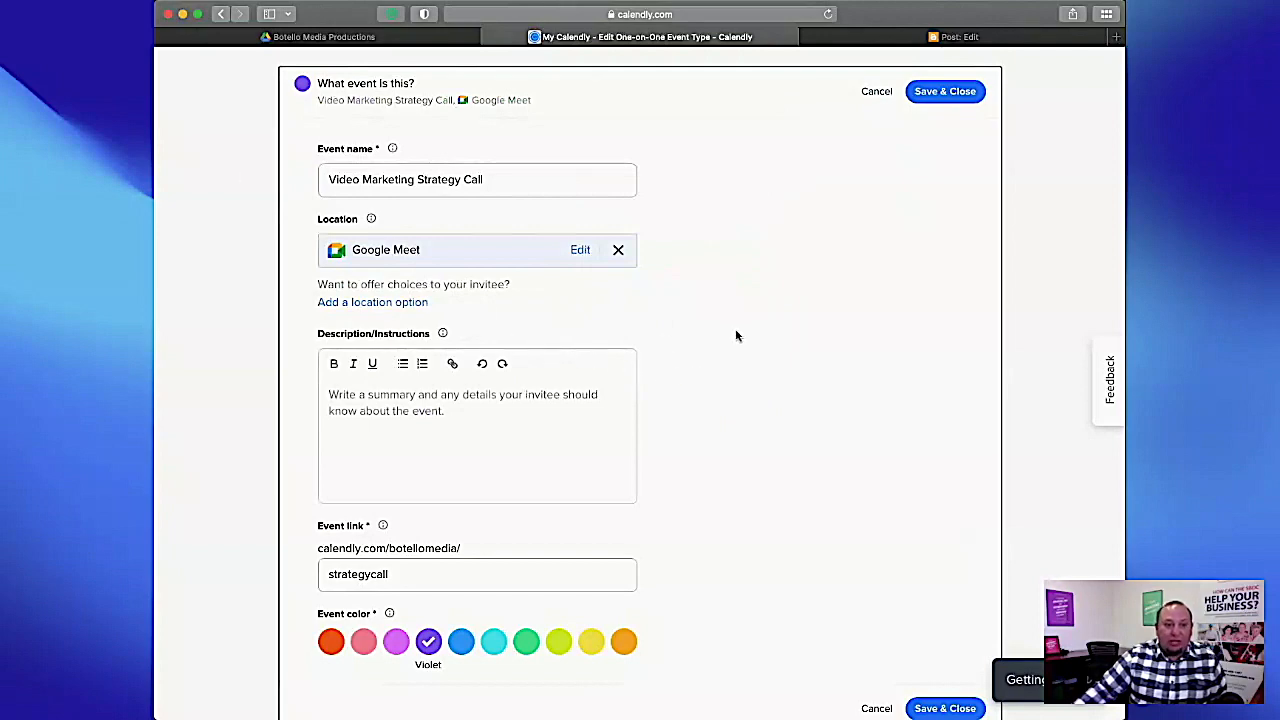
Check the event's link and color, and open the settings for when people can book it.
scroll(737, 336, "down", 3)
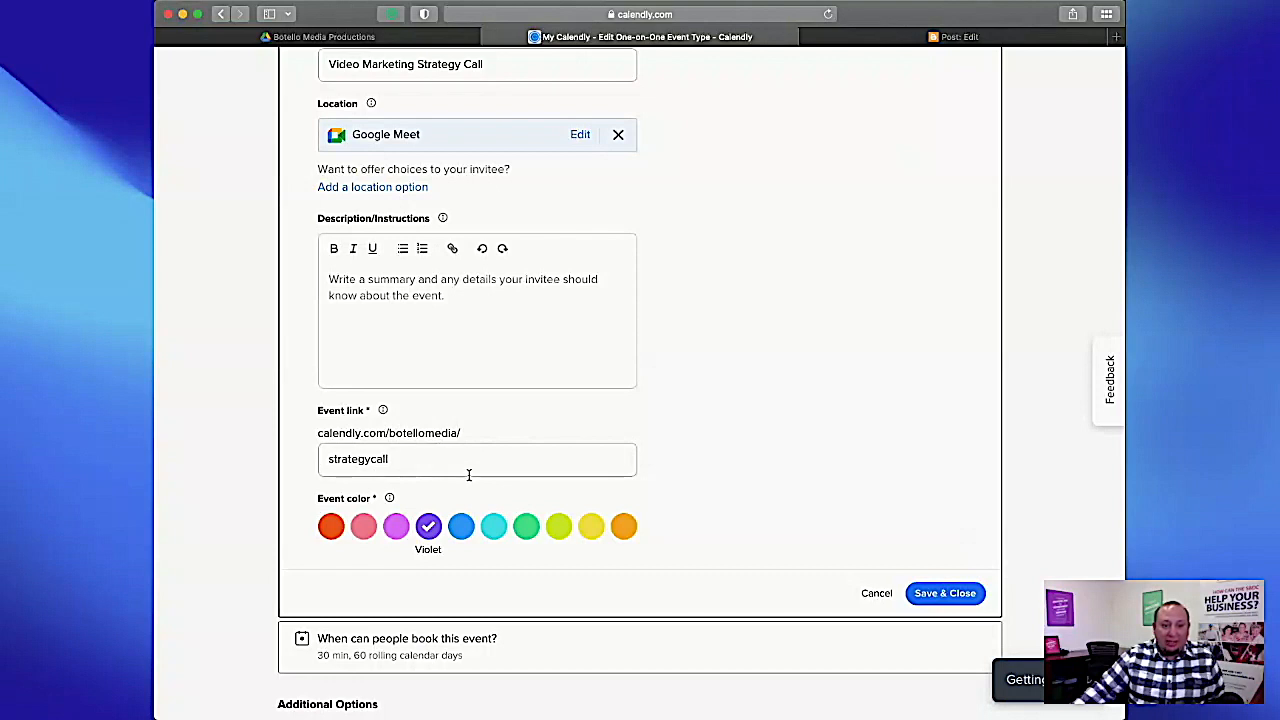
scroll(764, 514, "down", 3)
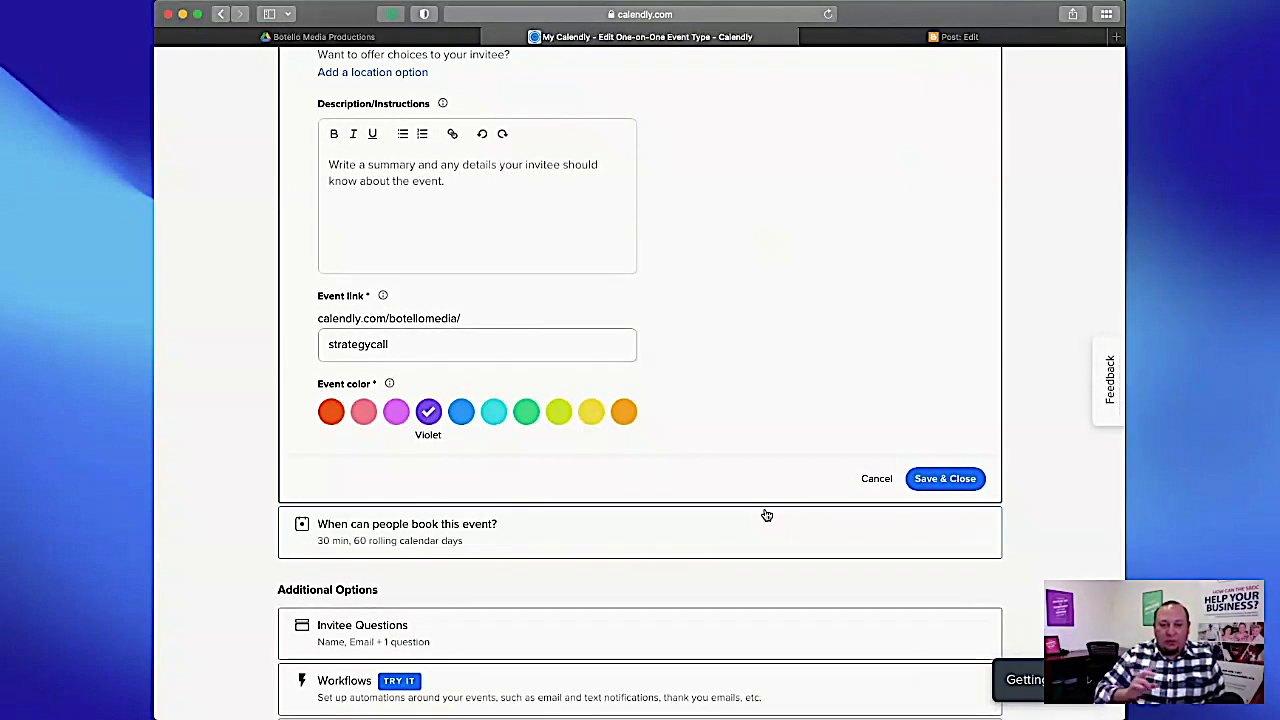
left_click(766, 515)
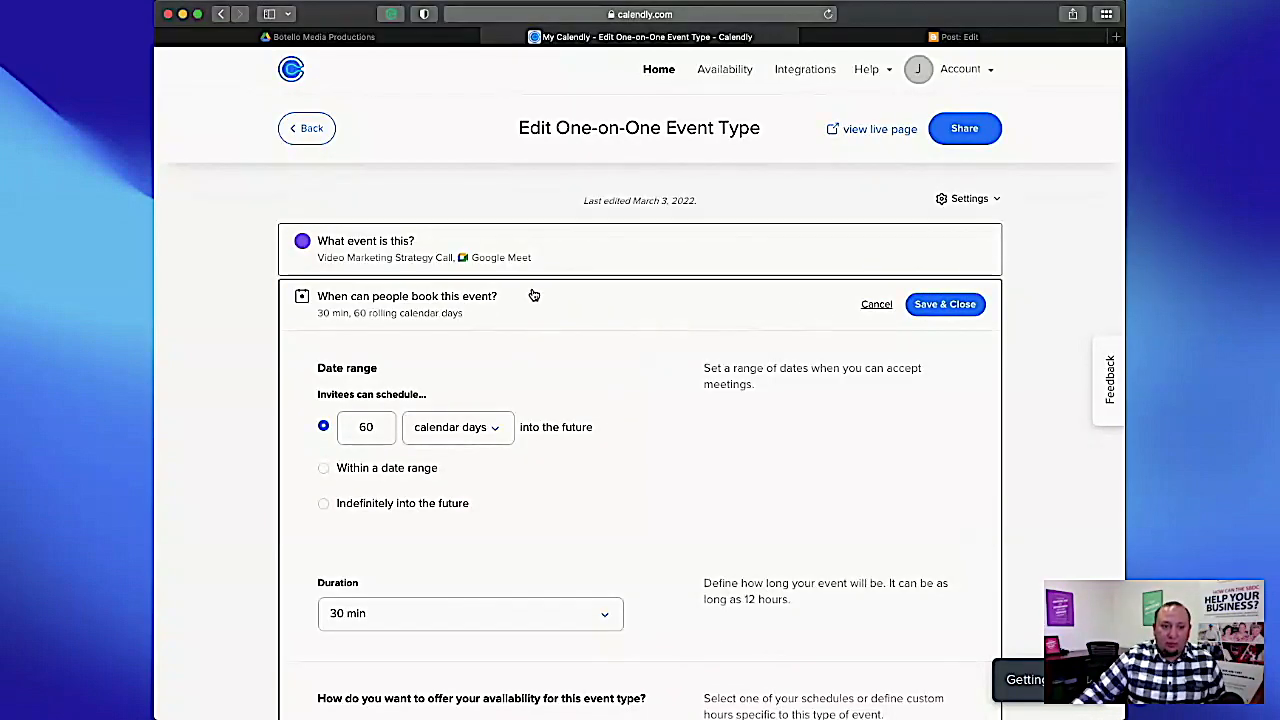
Review the event's date range, duration, weekly availability and before/after buffer options, and save the booking time settings.
scroll(618, 380, "down", 3)
scroll(651, 337, "down", 2)
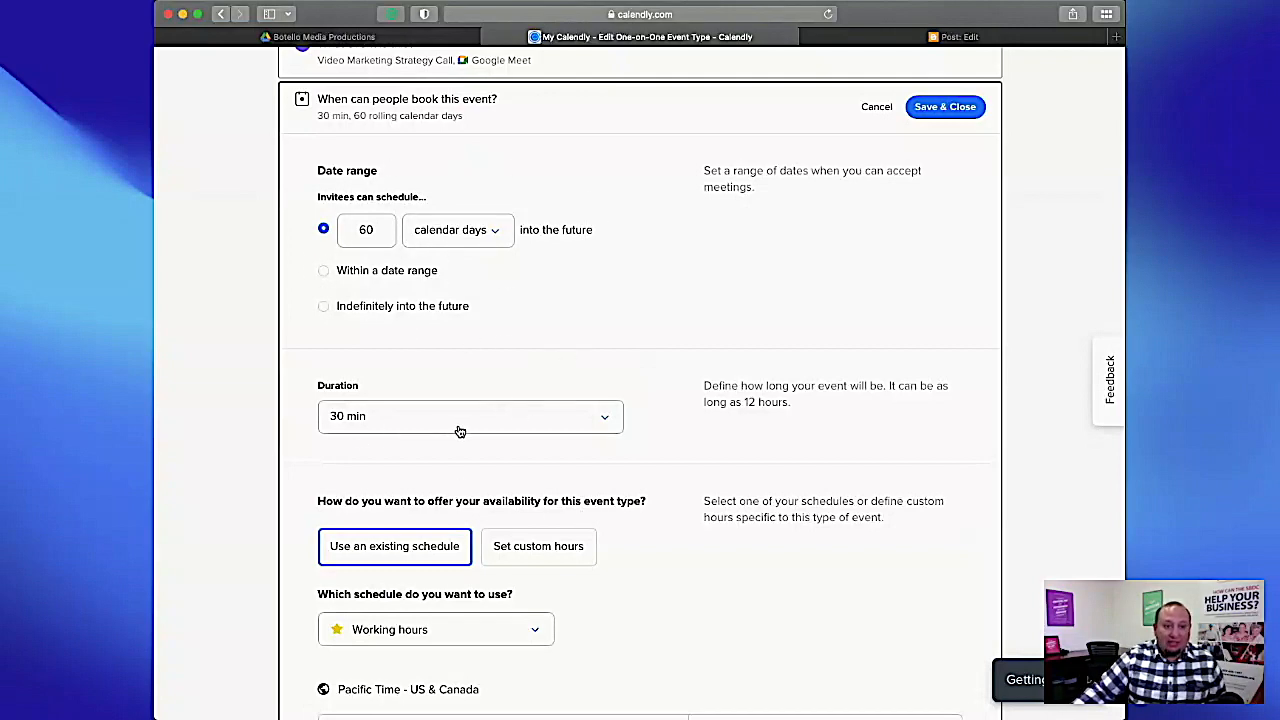
scroll(457, 429, "down", 2)
scroll(617, 461, "down", 3)
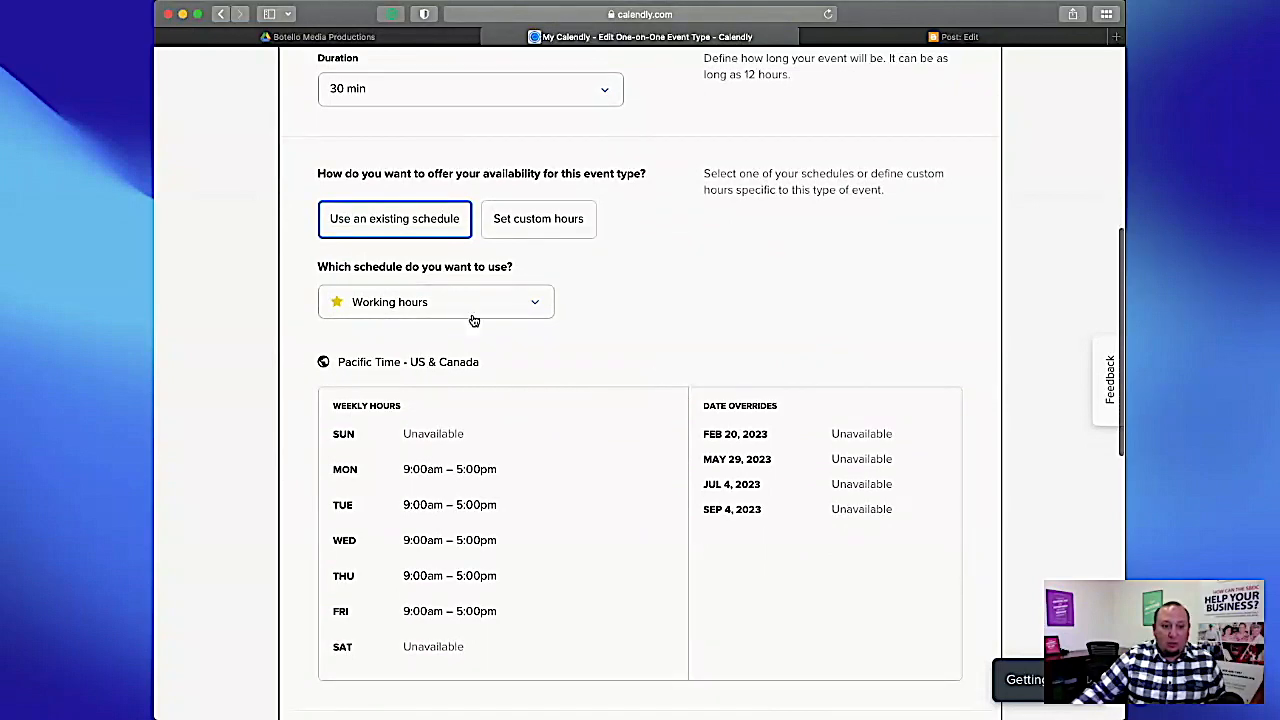
scroll(563, 537, "down", 7)
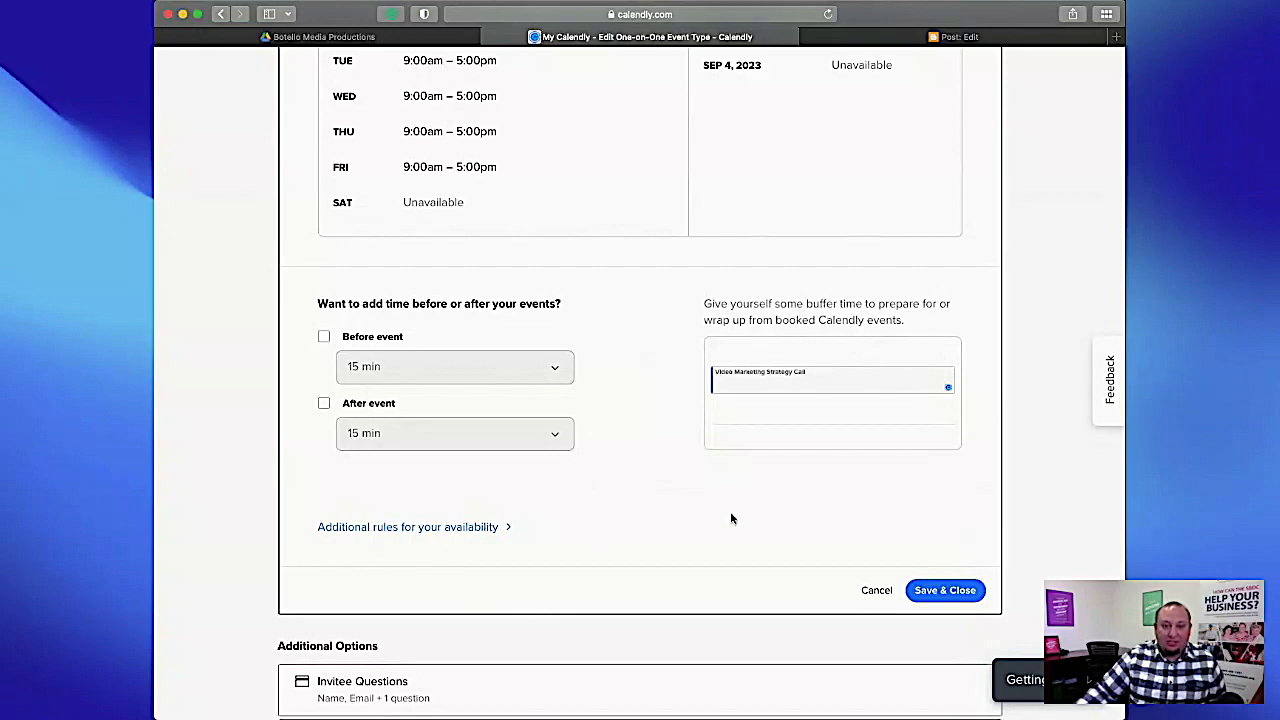
scroll(673, 476, "down", 1)
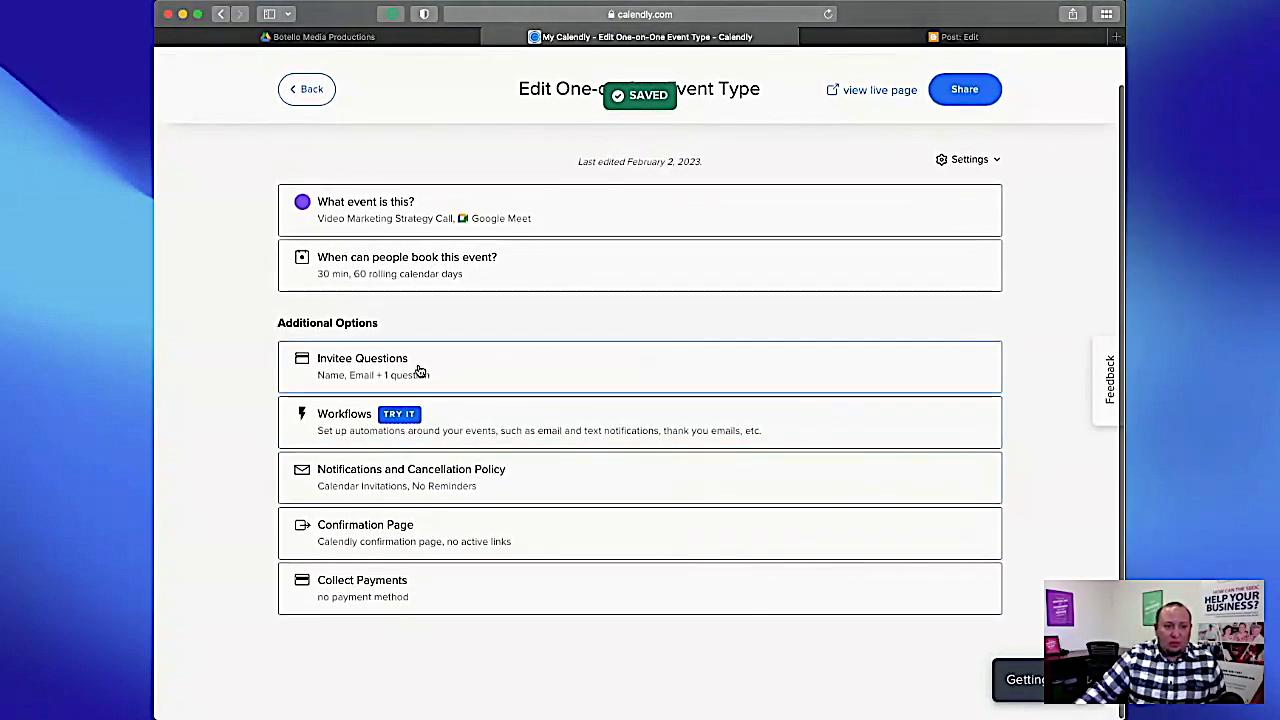
Review the Invitee Questions of the Video Marketing Strategy Call event and save the section as it is.
left_click(419, 371)
scroll(897, 544, "down", 3)
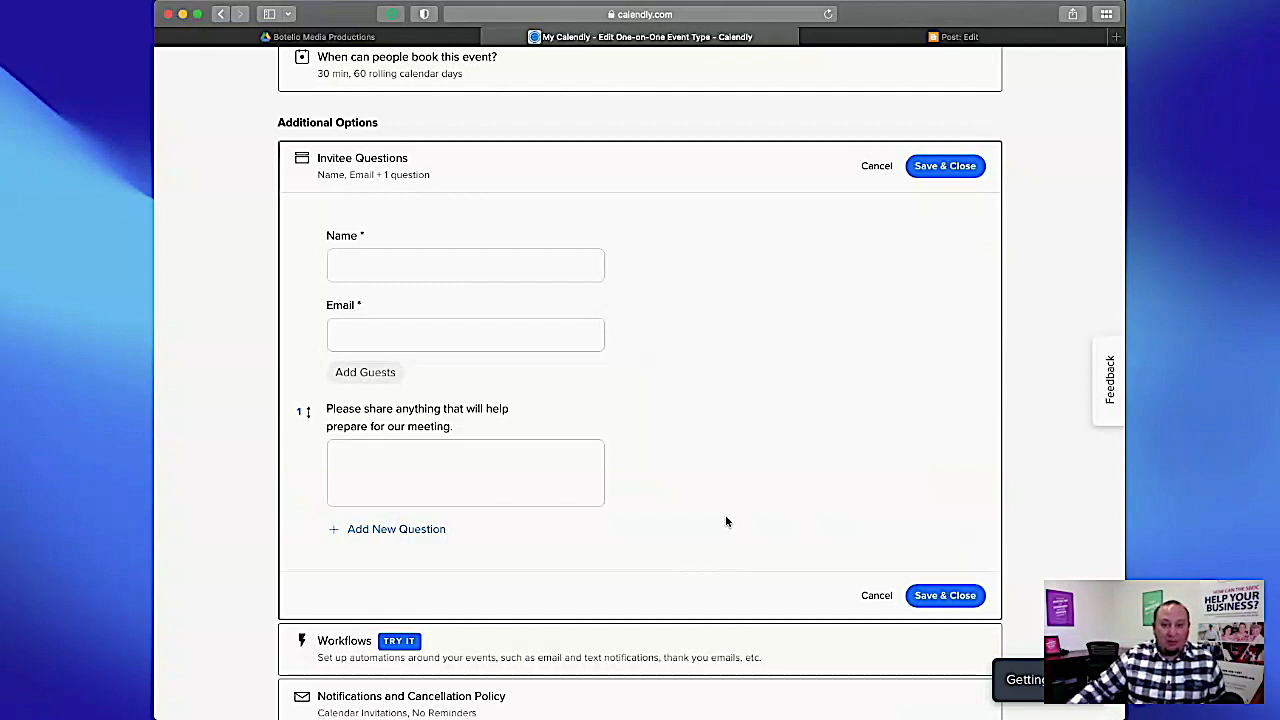
left_click(945, 595)
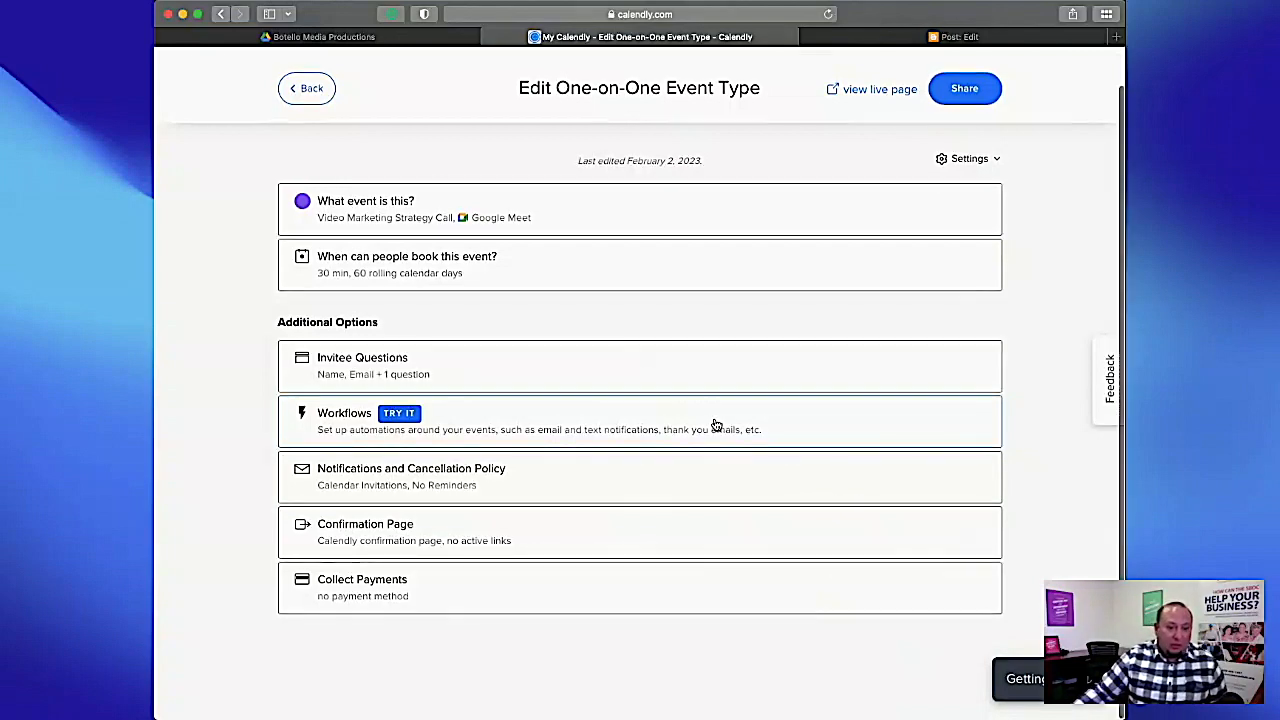
Review the event's calendar invitation, email reminder, follow-up and text reminder options under Notifications and Cancellation Policy, and save the section.
left_click(494, 479)
scroll(691, 540, "down", 3)
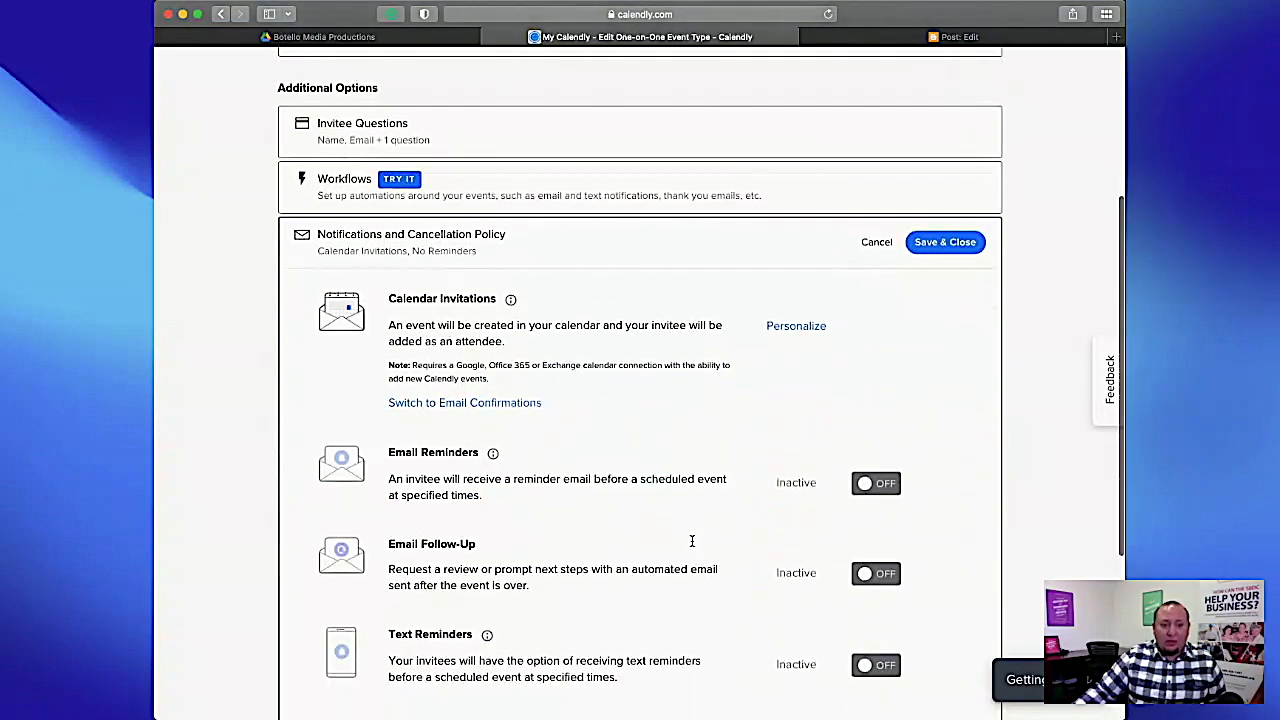
scroll(691, 540, "down", 2)
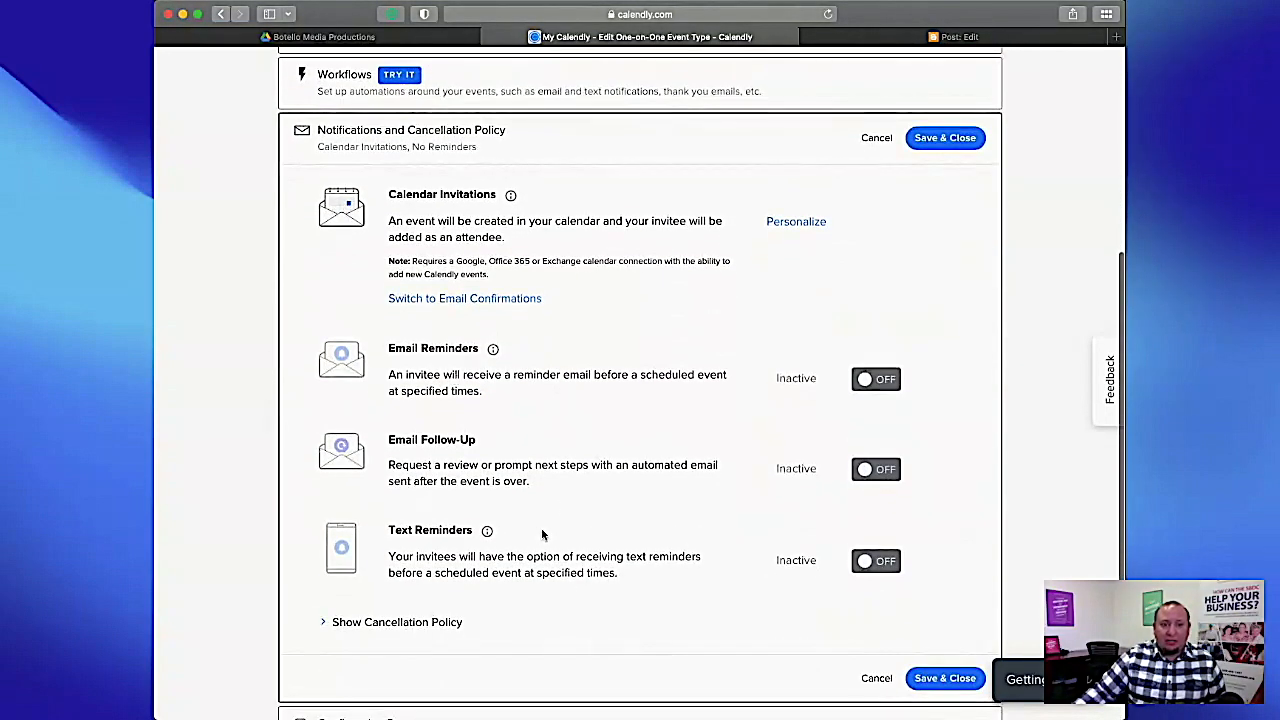
scroll(541, 531, "up", 2)
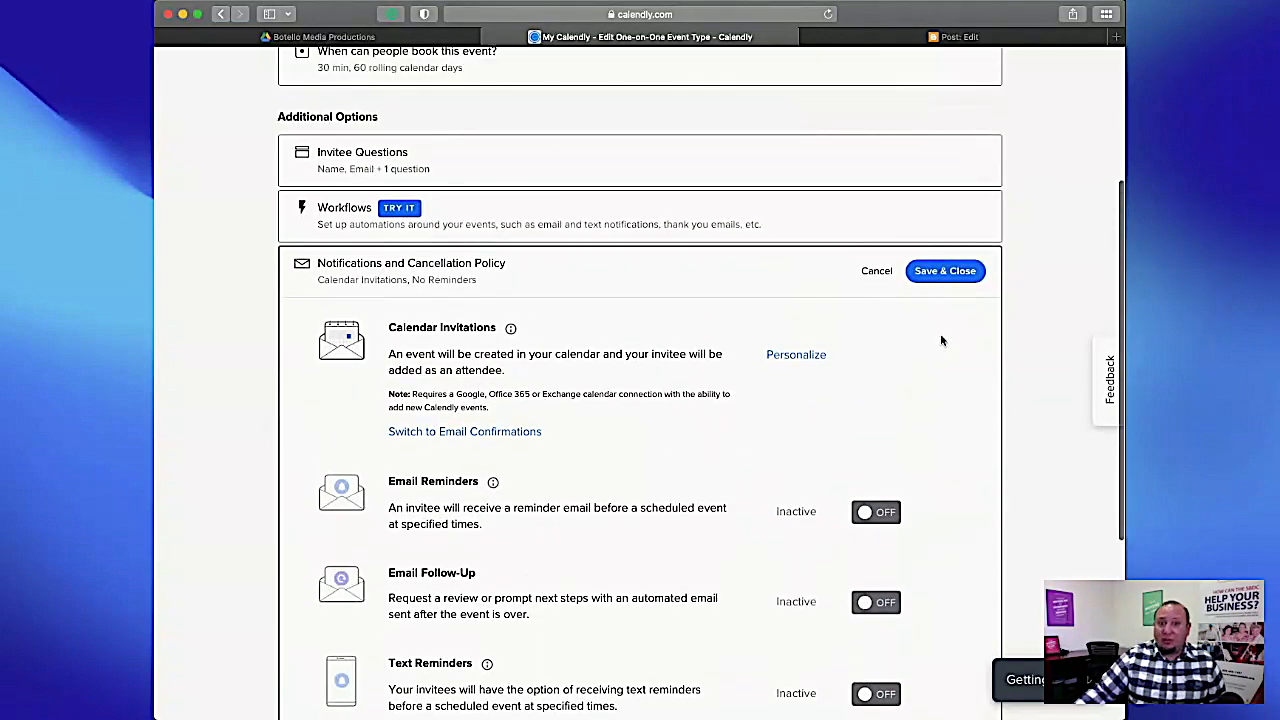
left_click(943, 273)
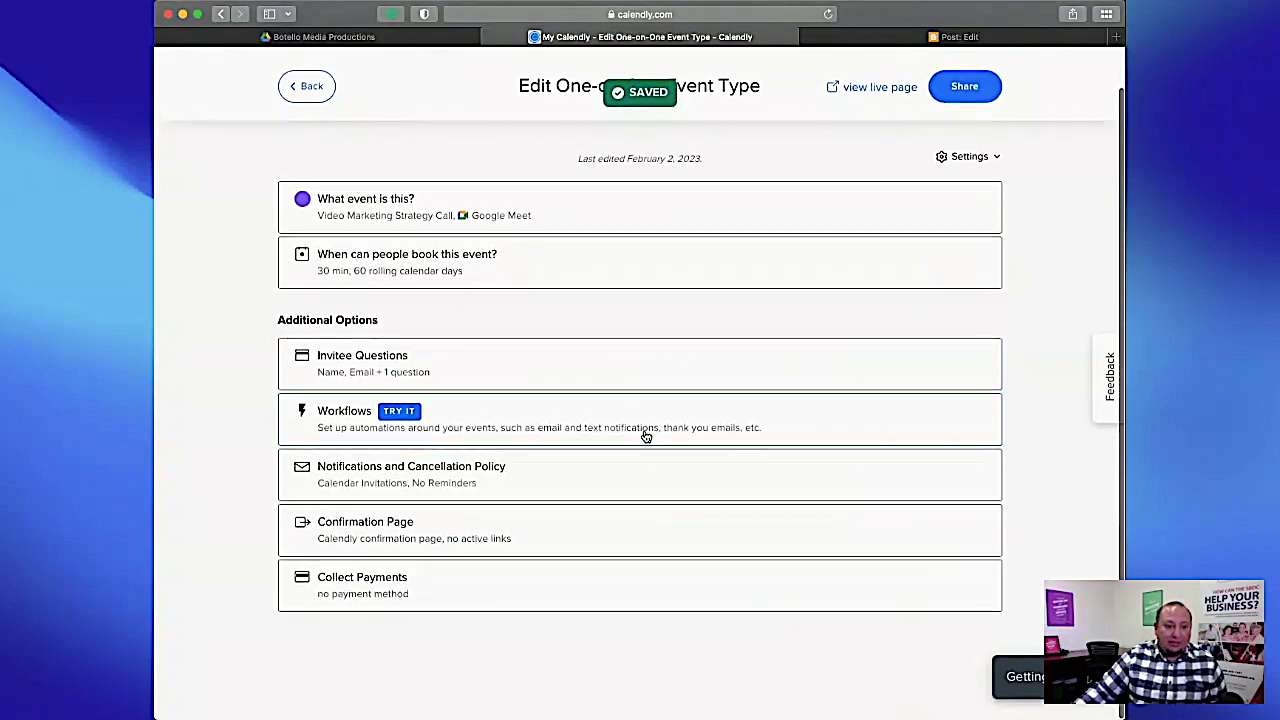
Check the event's Confirmation Page options, save them and return to the list of event types.
left_click(387, 546)
scroll(600, 450, "down", 3)
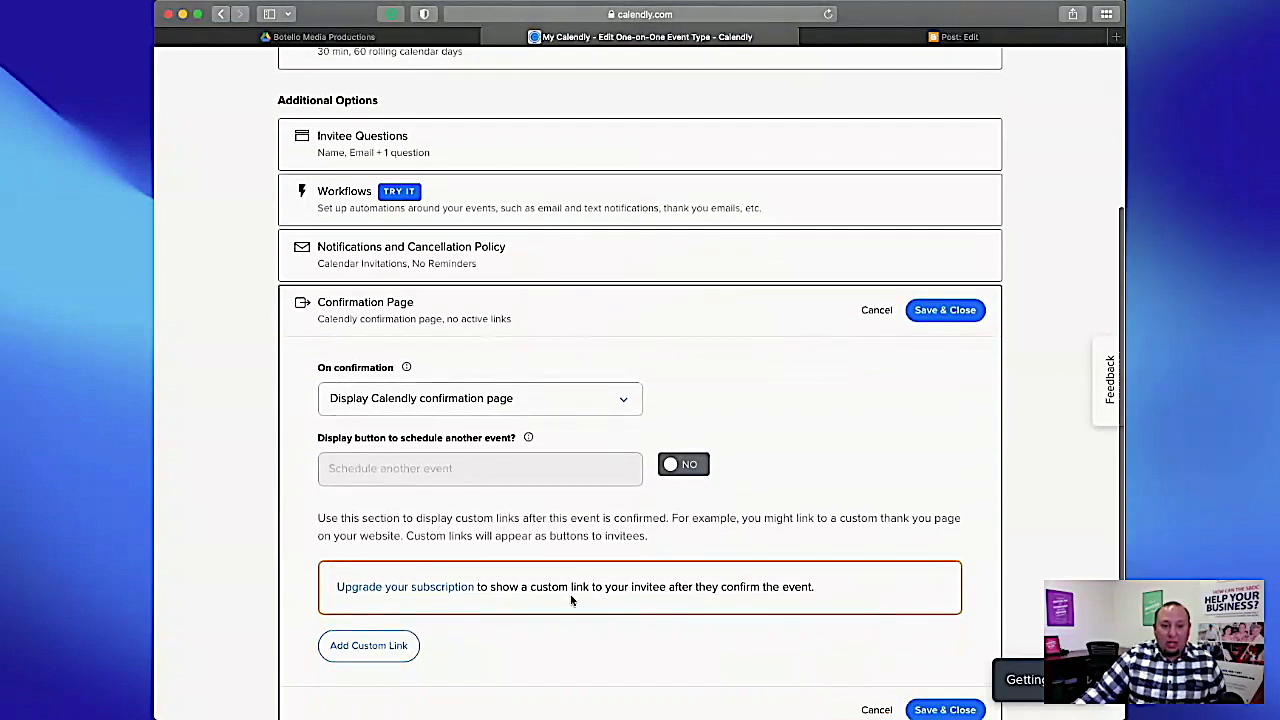
left_click(945, 310)
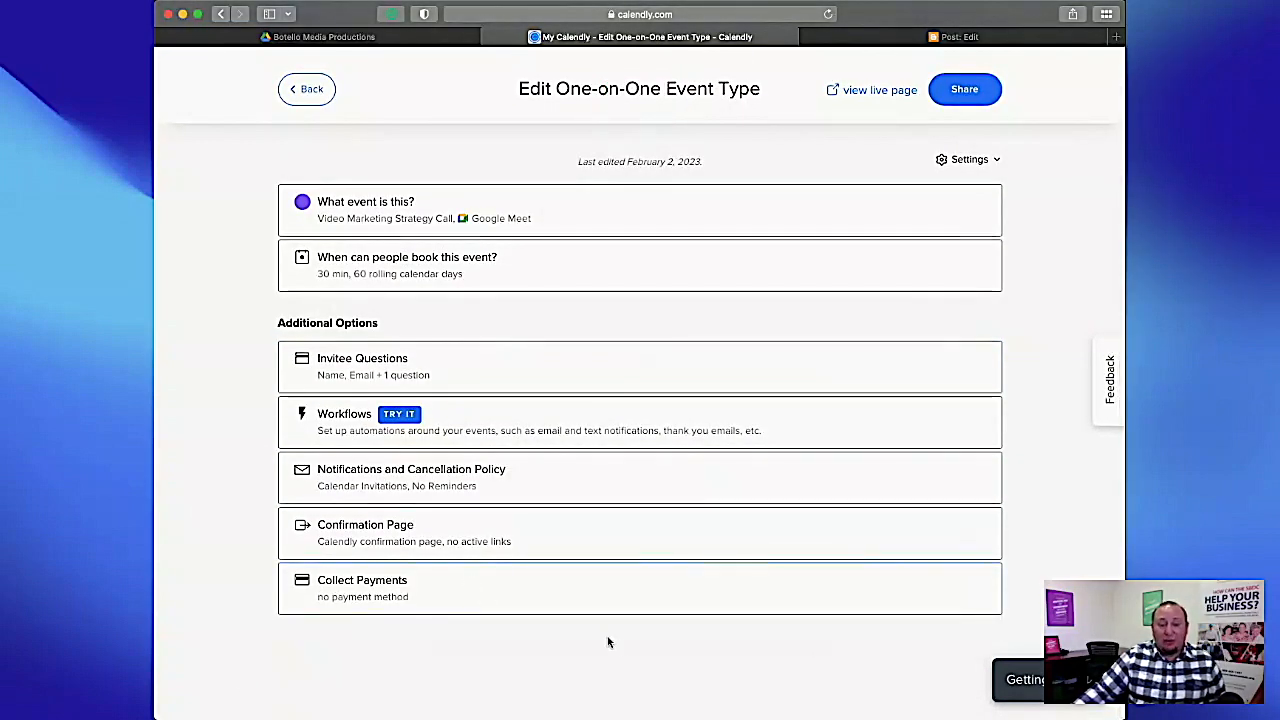
left_click(309, 101)
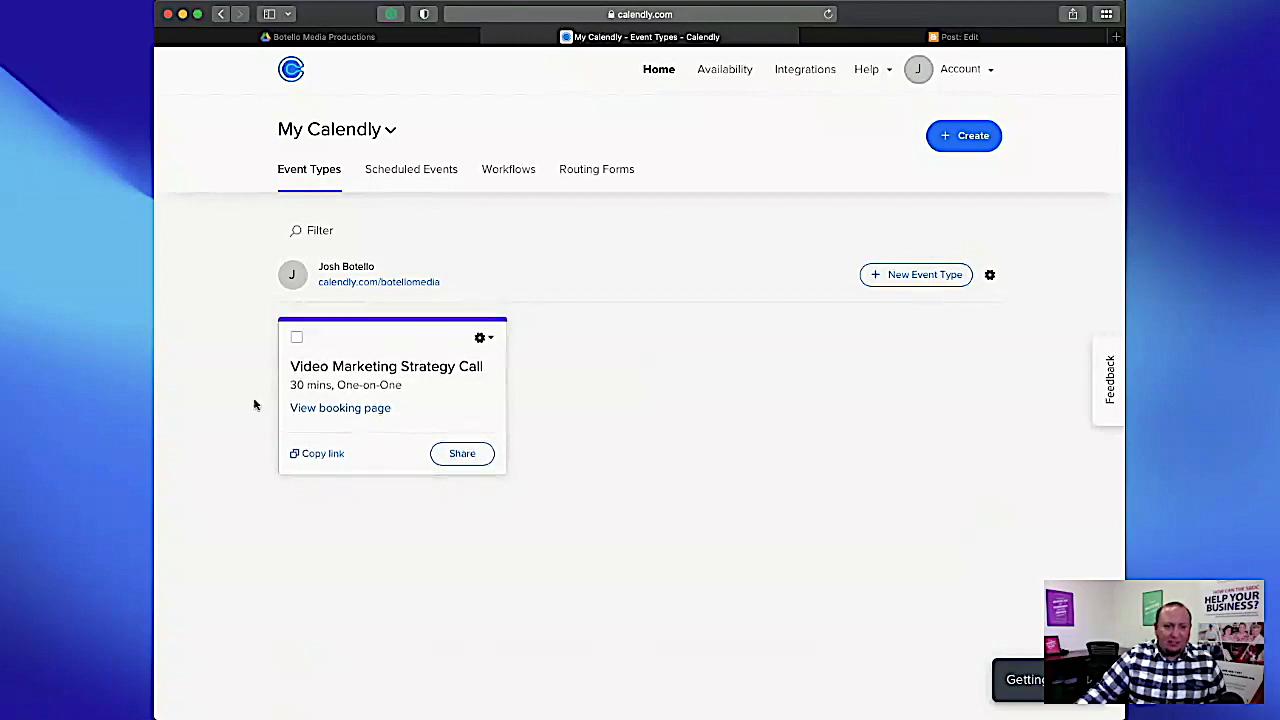
View the Video Marketing Strategy Call booking page and look through the time slots offered on Friday, February 3.
scroll(331, 466, "up", 5)
scroll(516, 451, "down", 5)
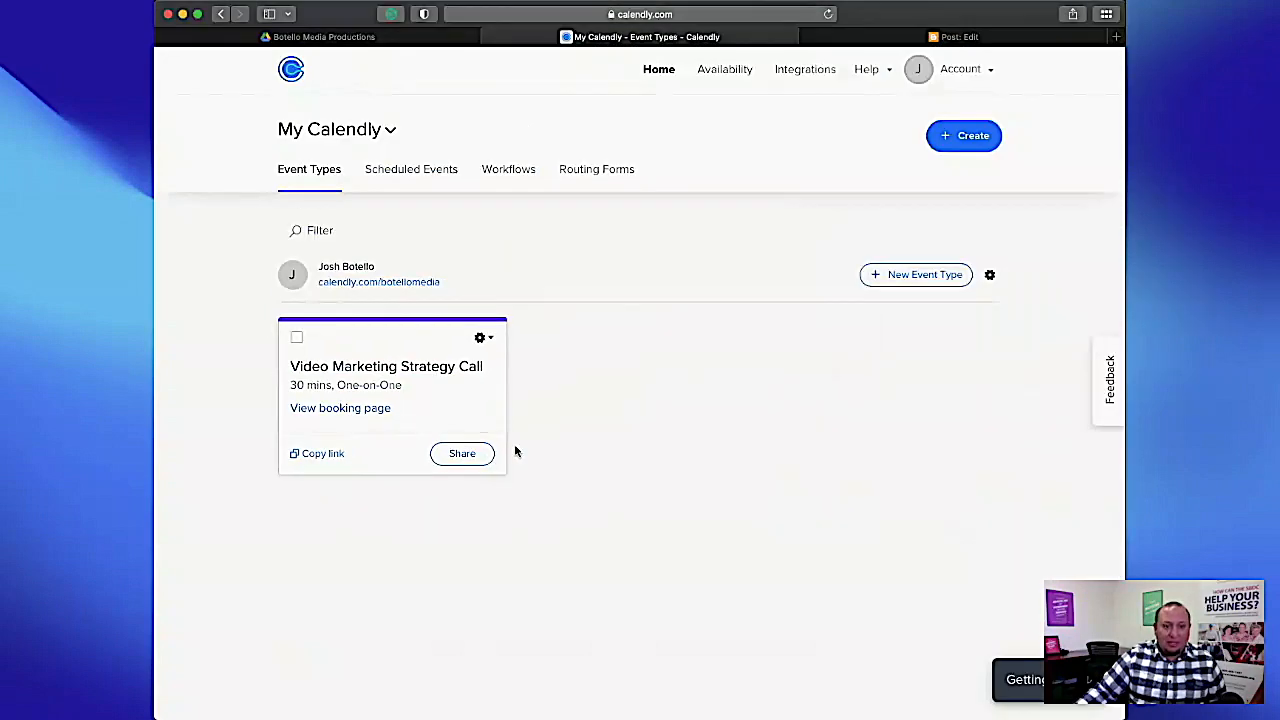
left_click(341, 407)
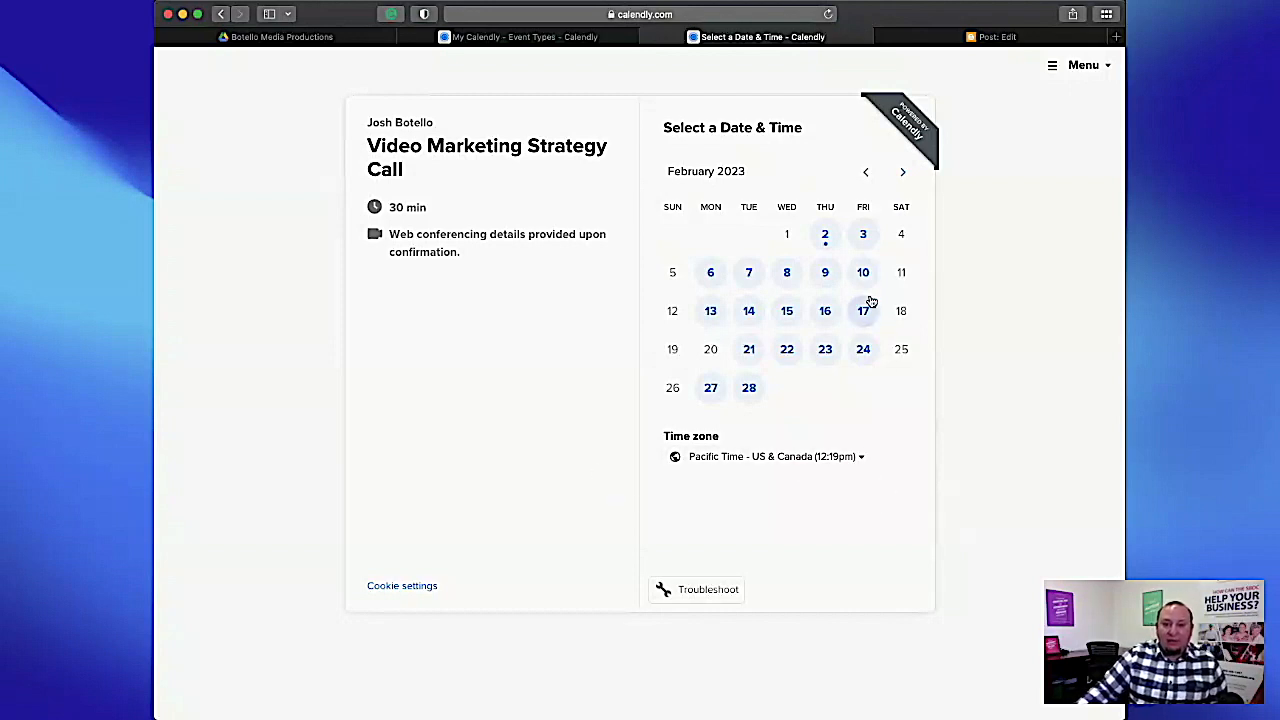
left_click(861, 236)
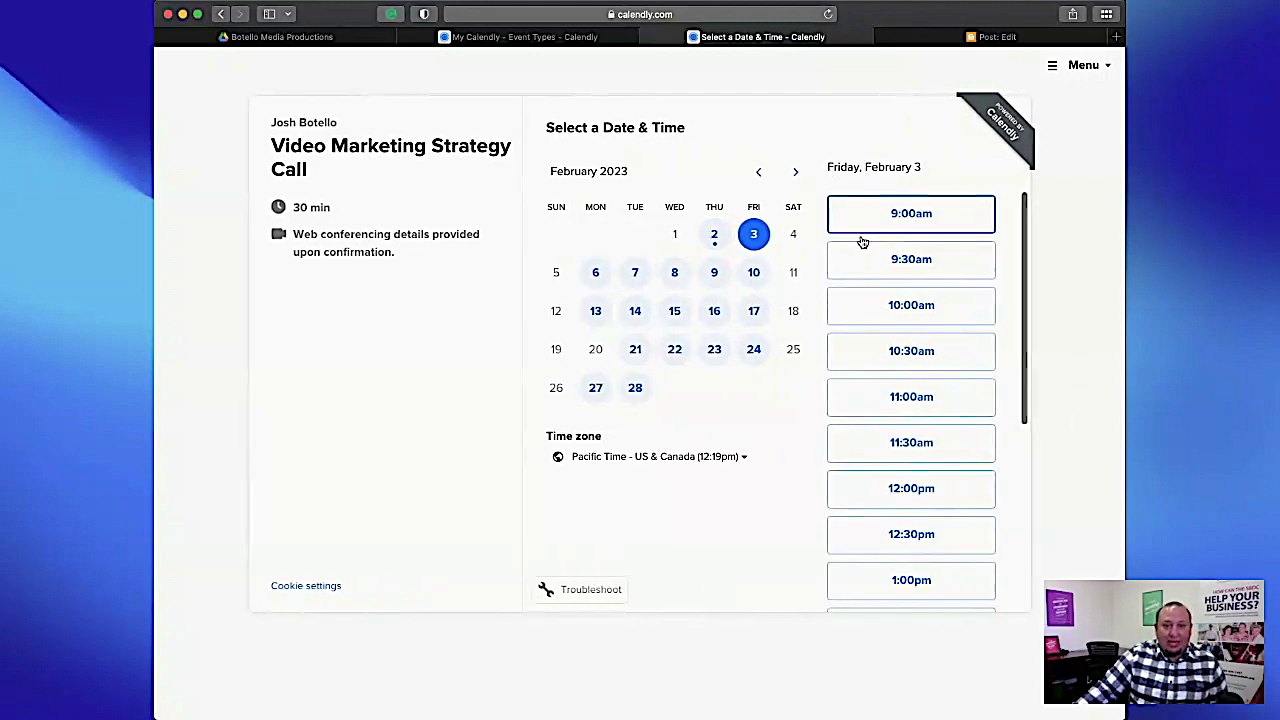
scroll(952, 300, "down", 1)
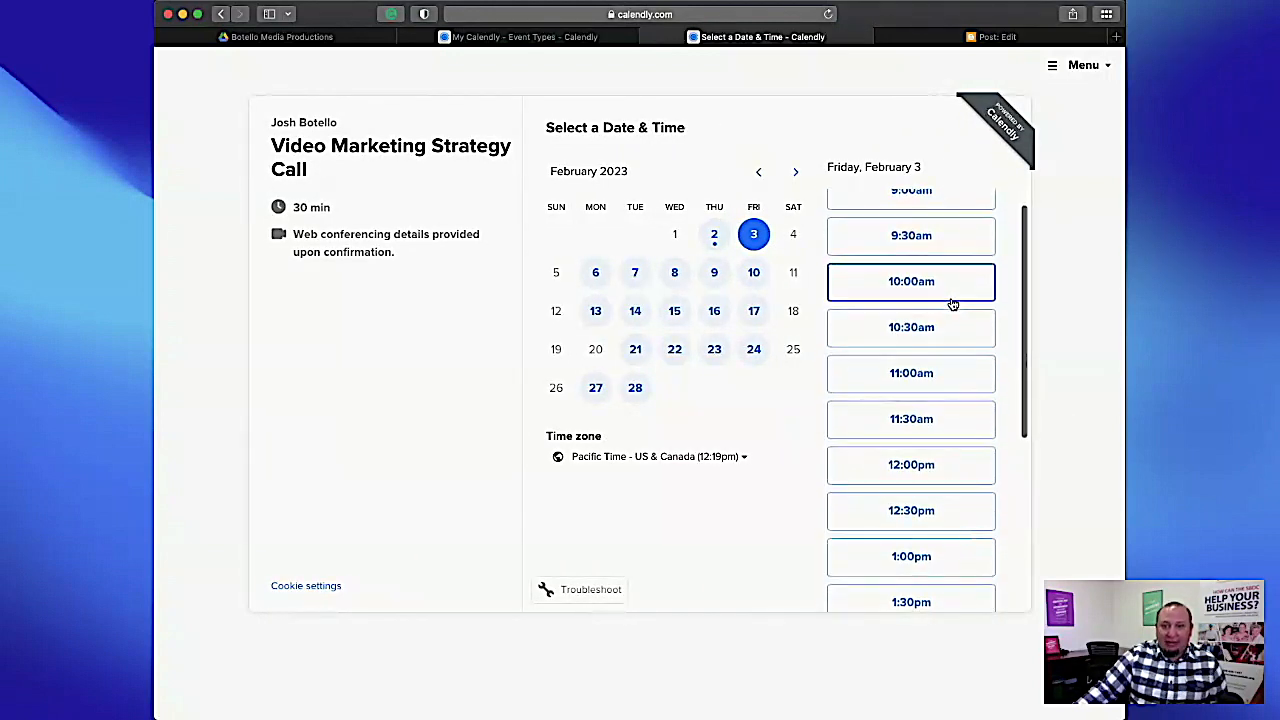
scroll(952, 303, "up", 1)
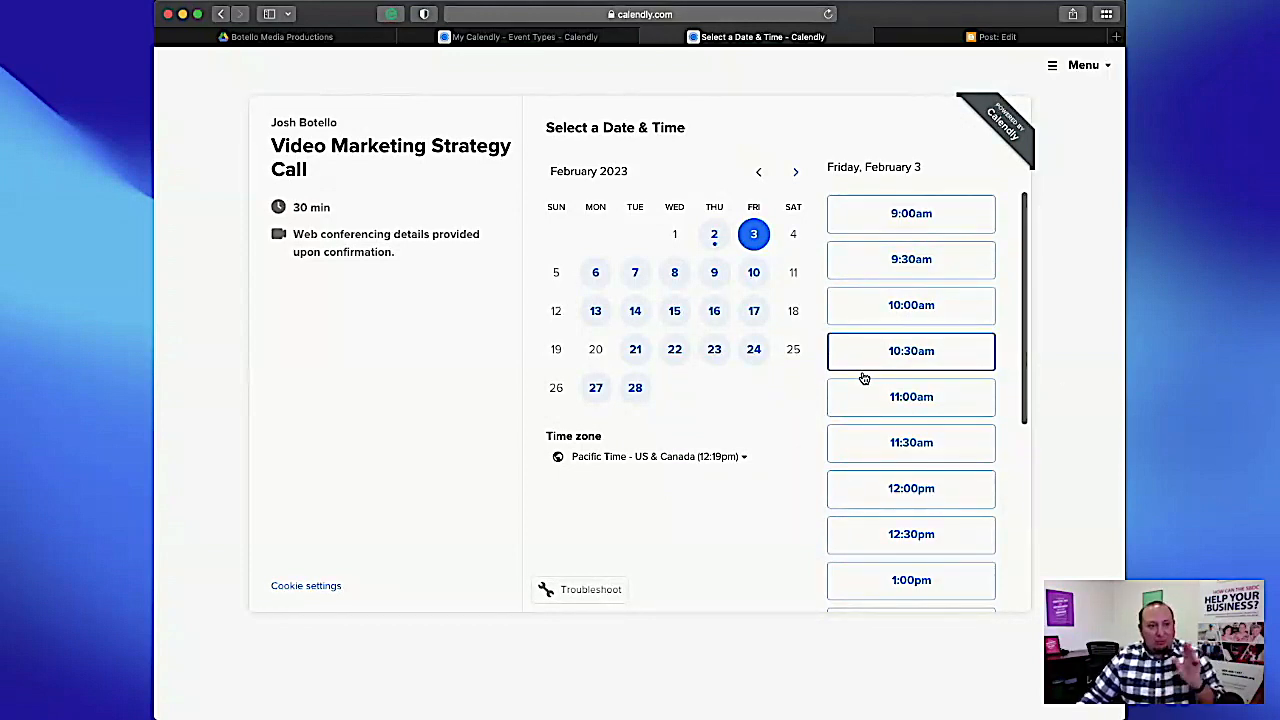
scroll(864, 378, "down", 5)
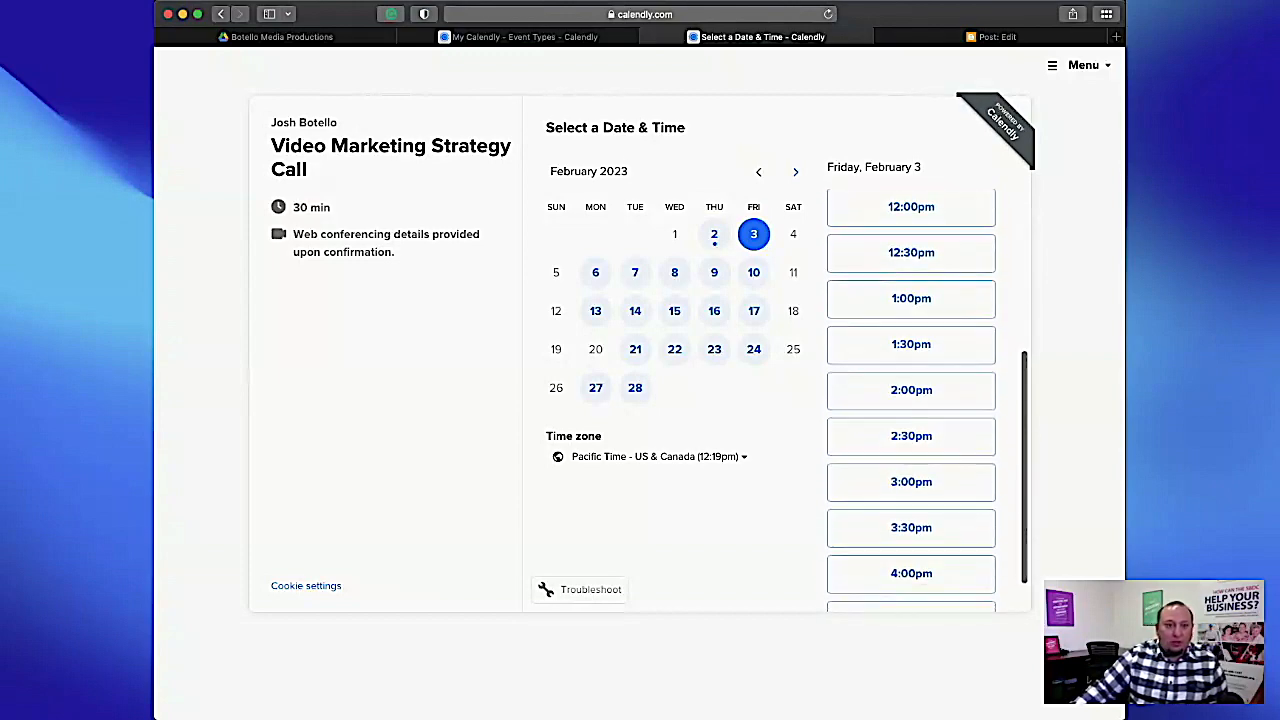
Switch to Google Sites, open the Appointments page and remove its existing Calendly calendar embed.
left_click(361, 40)
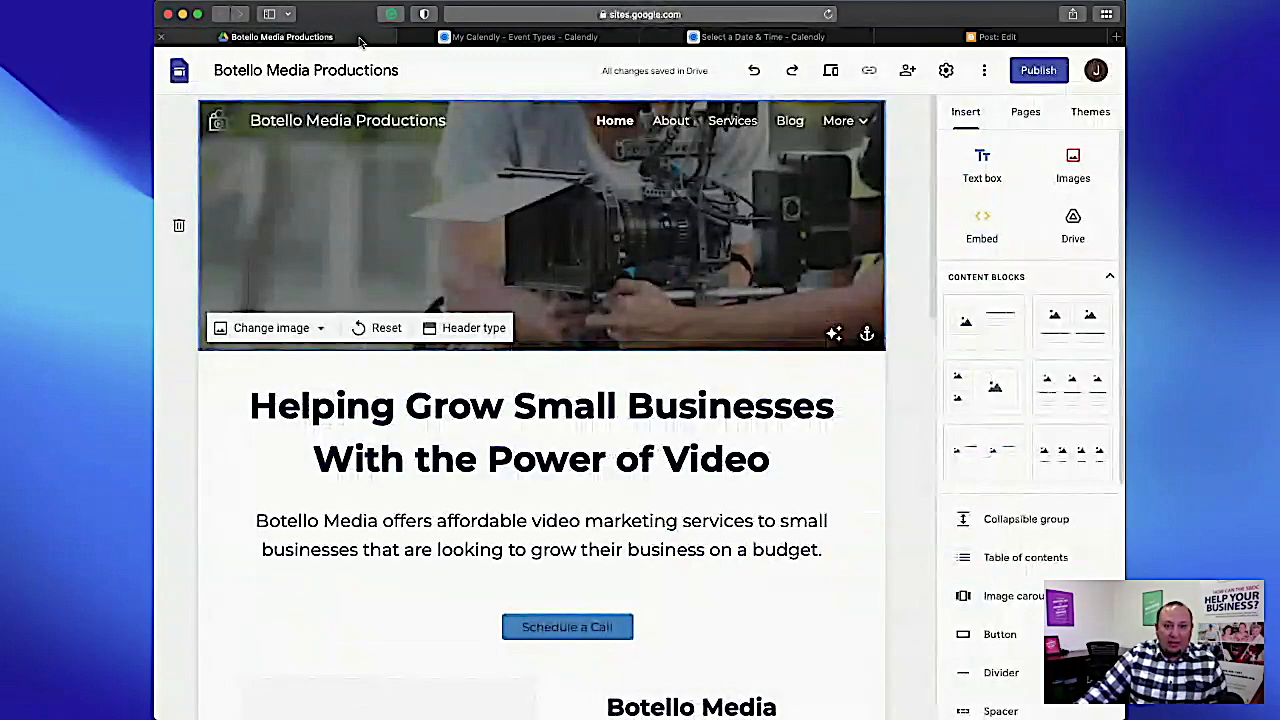
left_click(1006, 320)
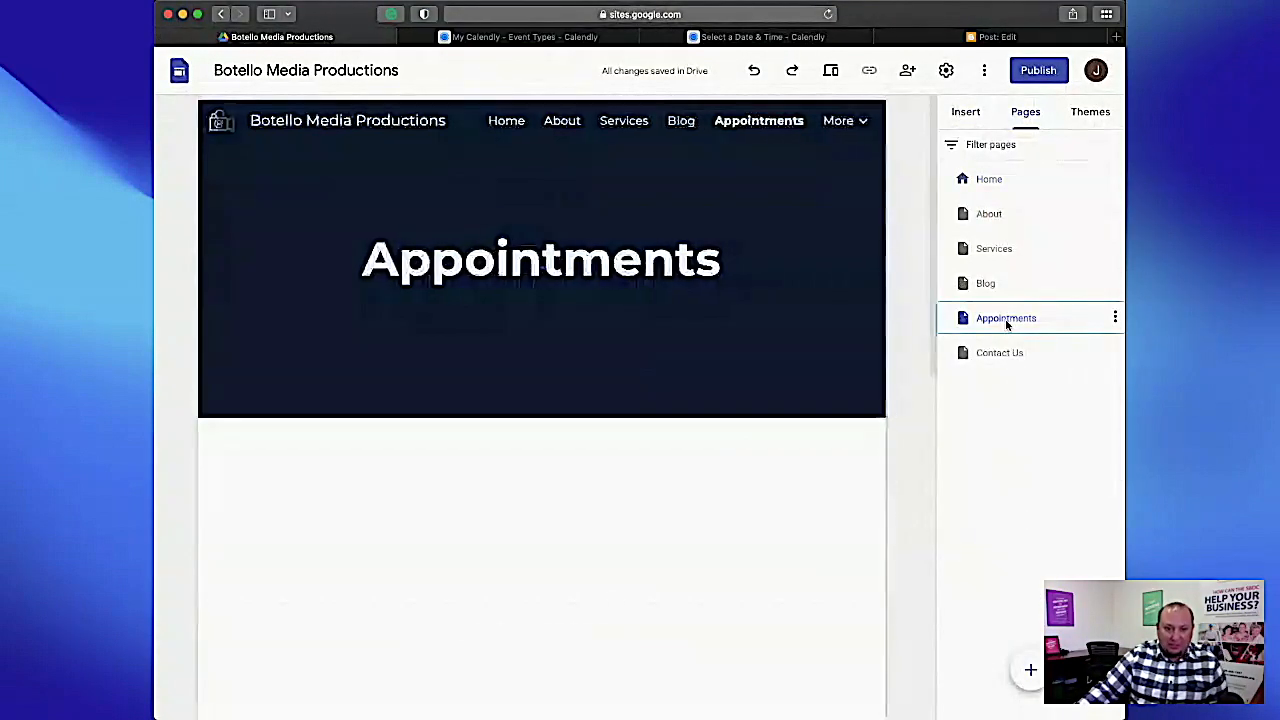
scroll(913, 288, "down", 5)
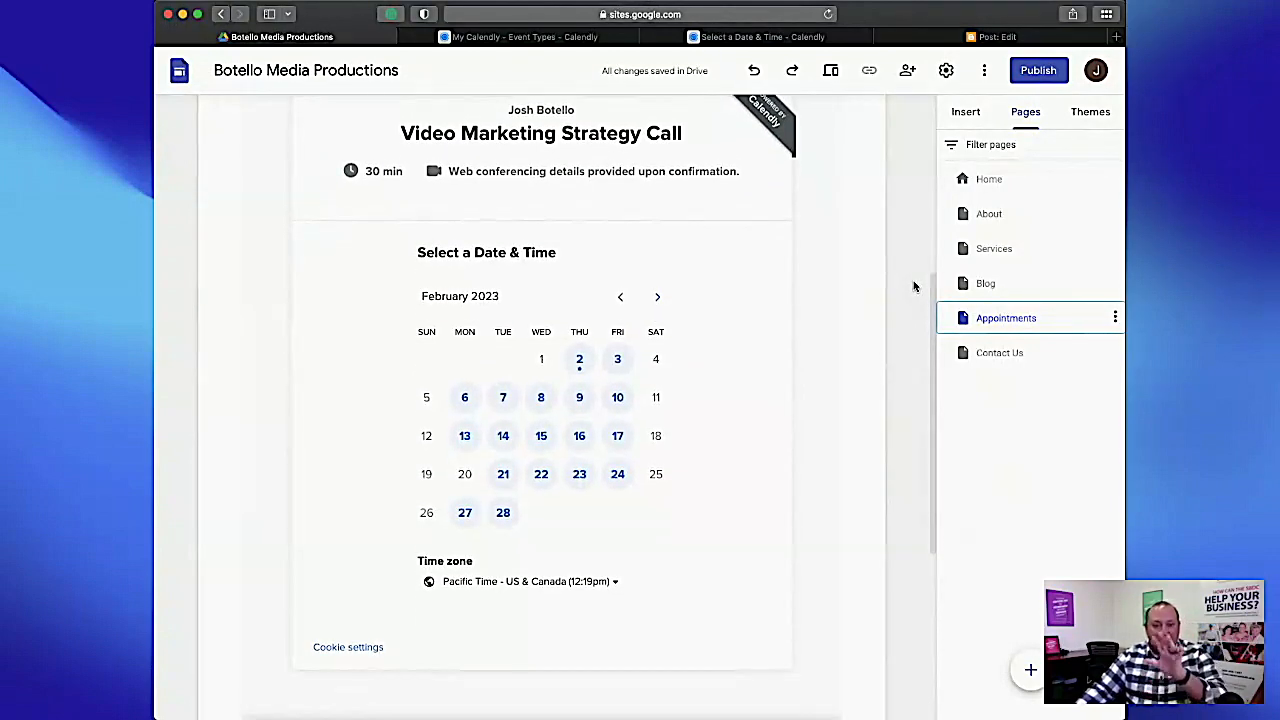
left_click(731, 260)
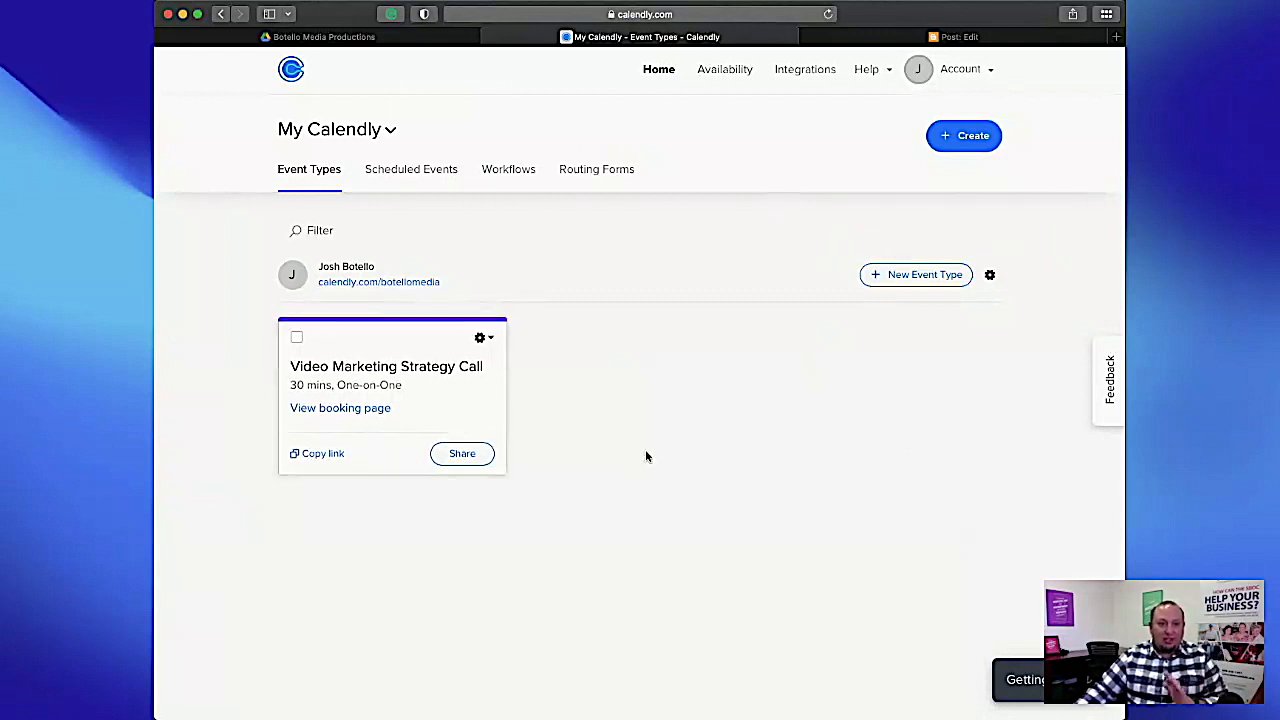
Copy the Video Marketing Strategy Call link in Calendly and open a web embed for the Google Site's Appointments page.
left_click(332, 455)
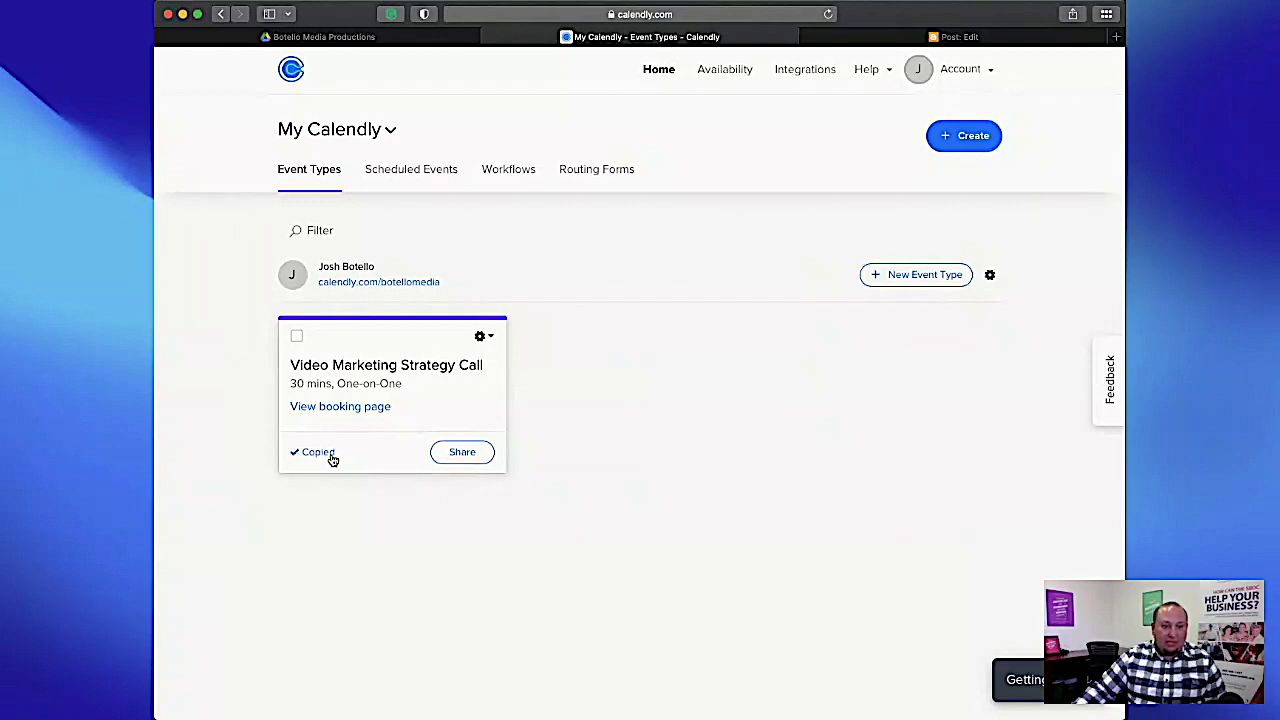
key("ctrl+shift+Tab")
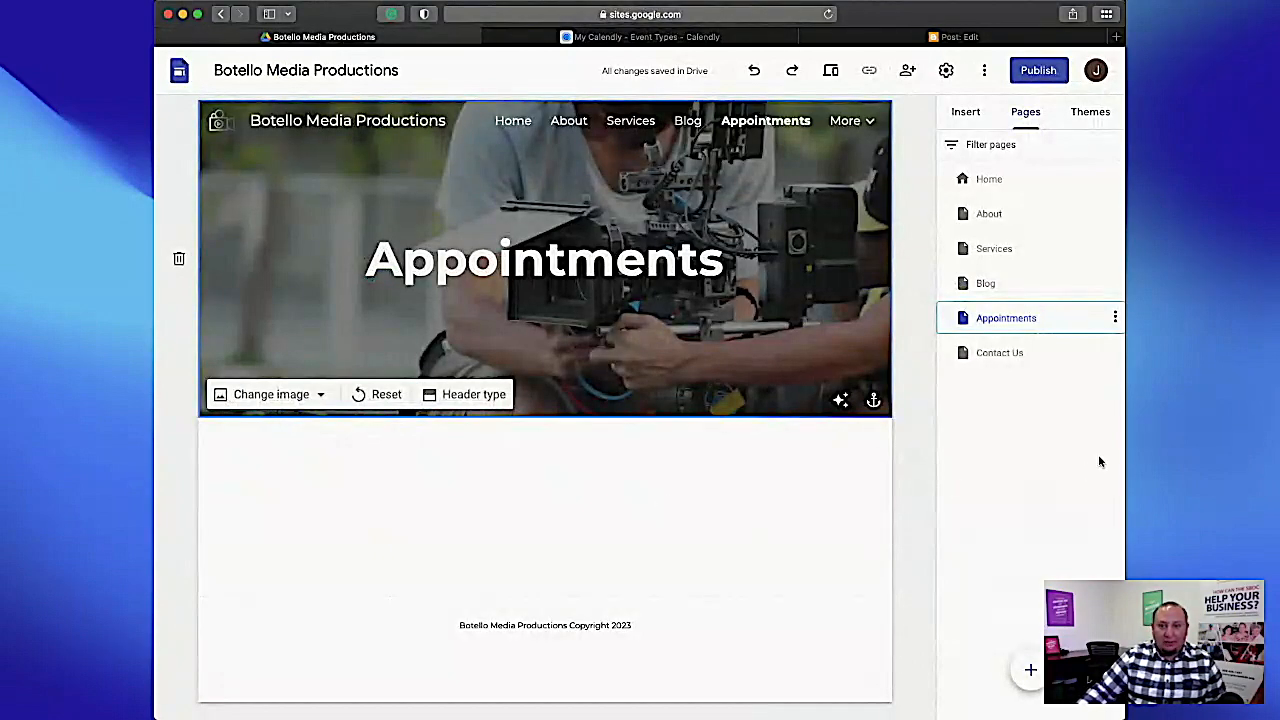
left_click(966, 114)
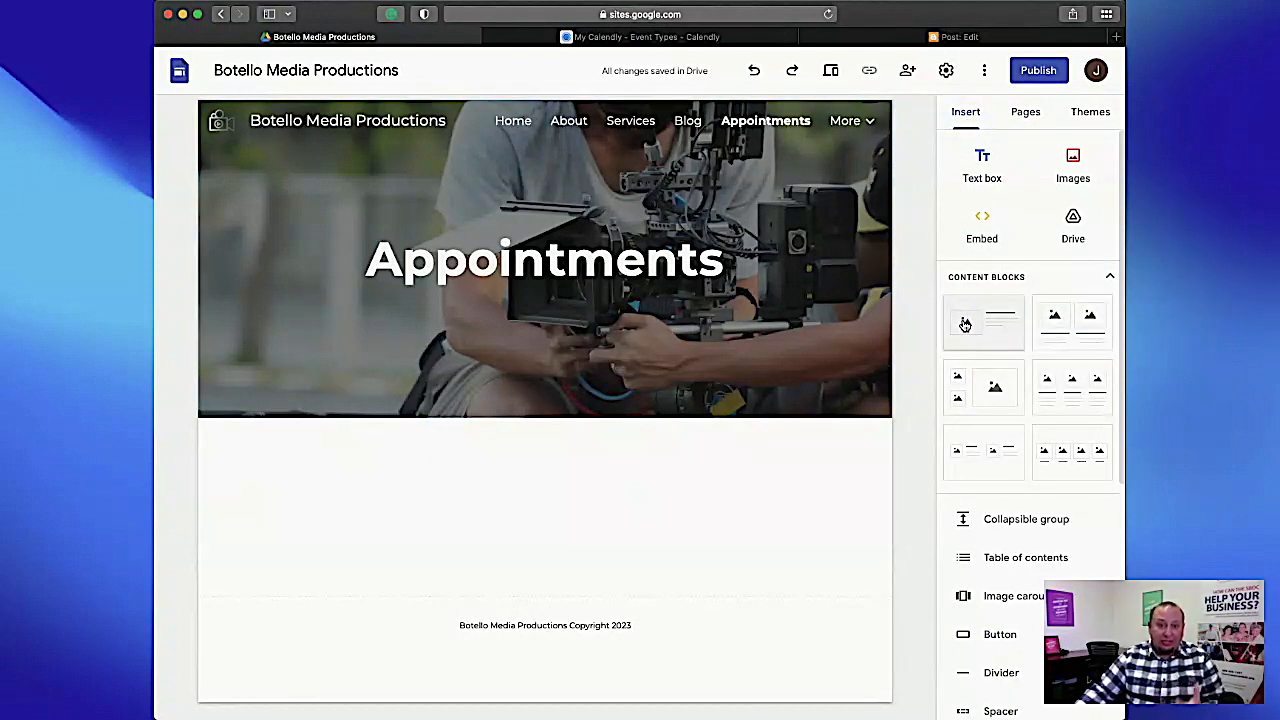
left_click(982, 225)
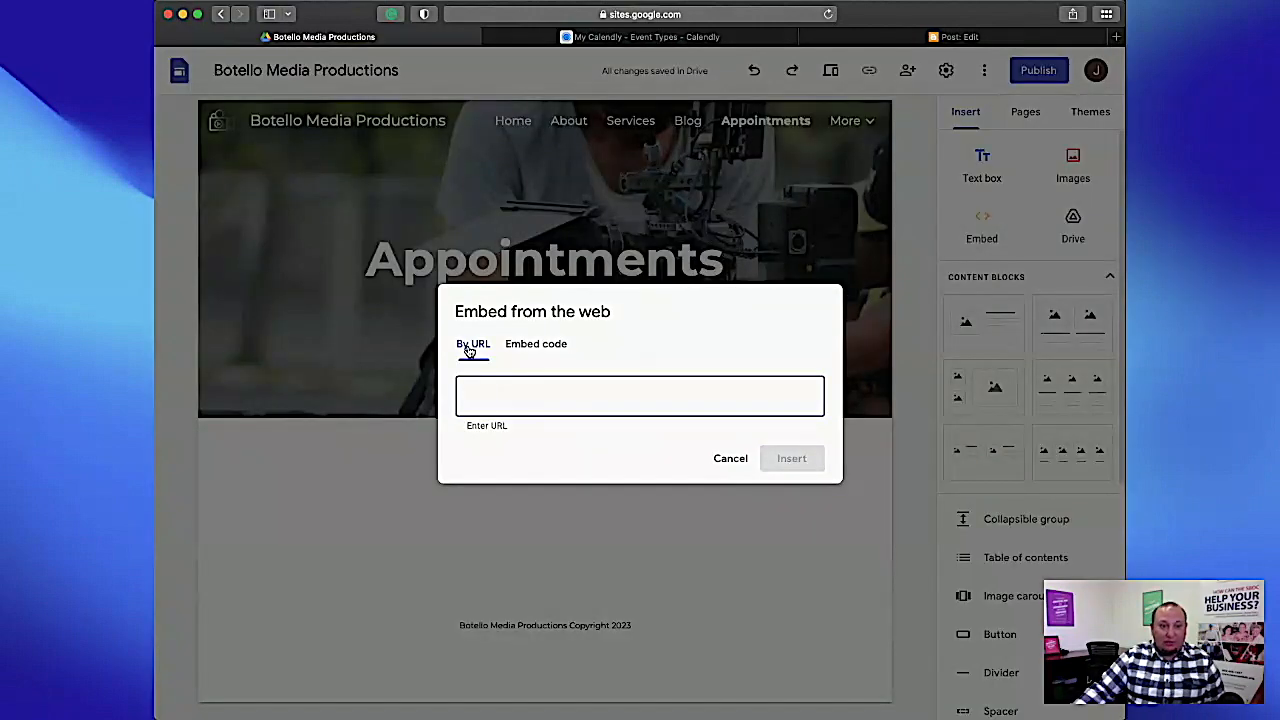
left_click(539, 347)
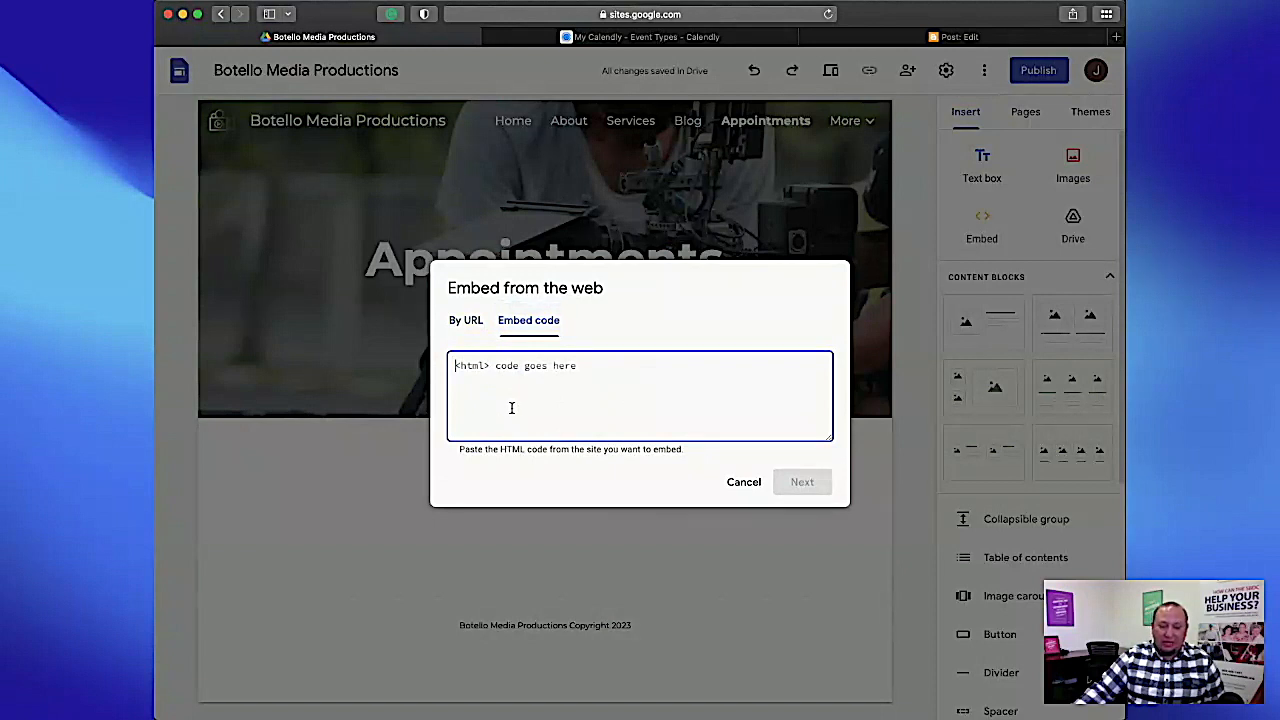
left_click(468, 324)
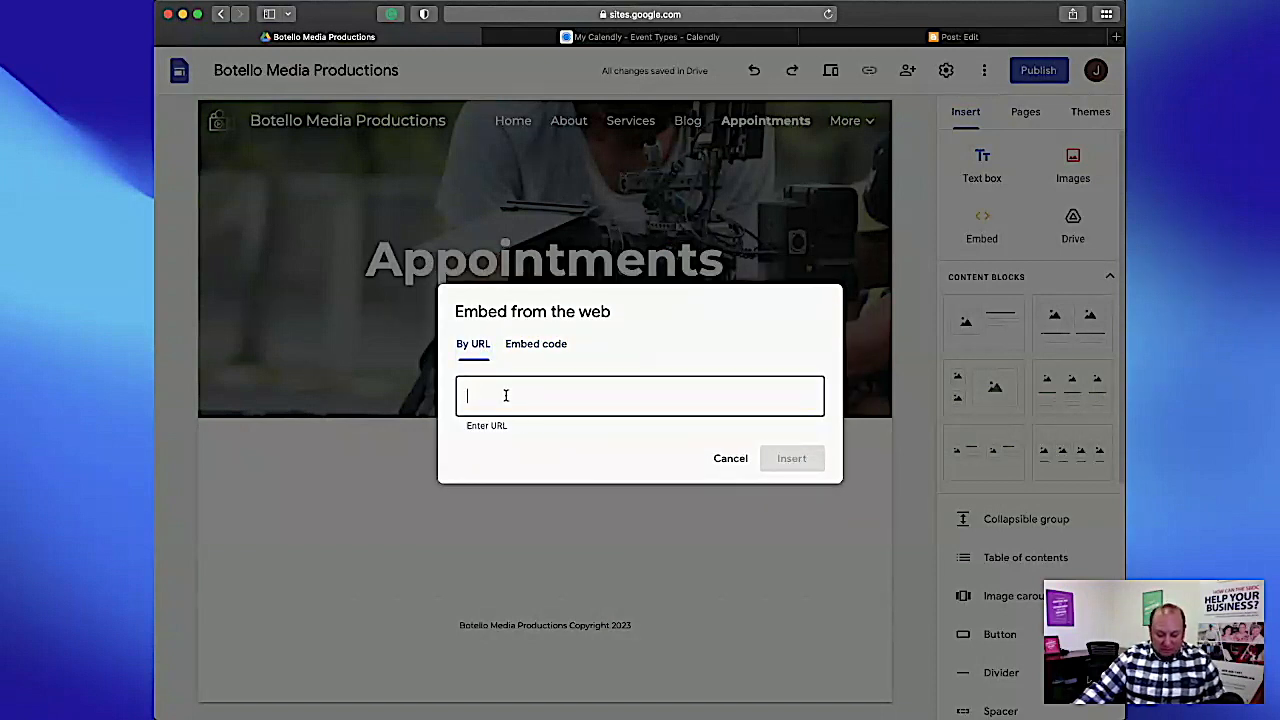
key("super+v")
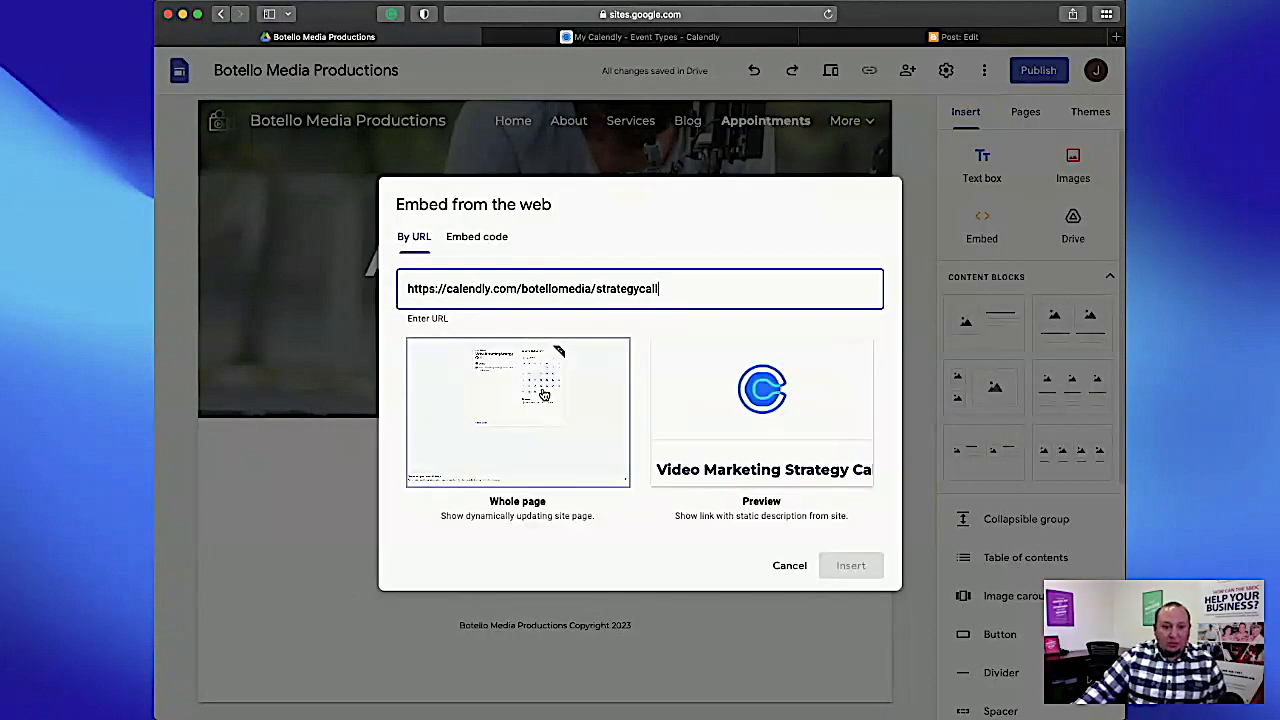
left_click(515, 414)
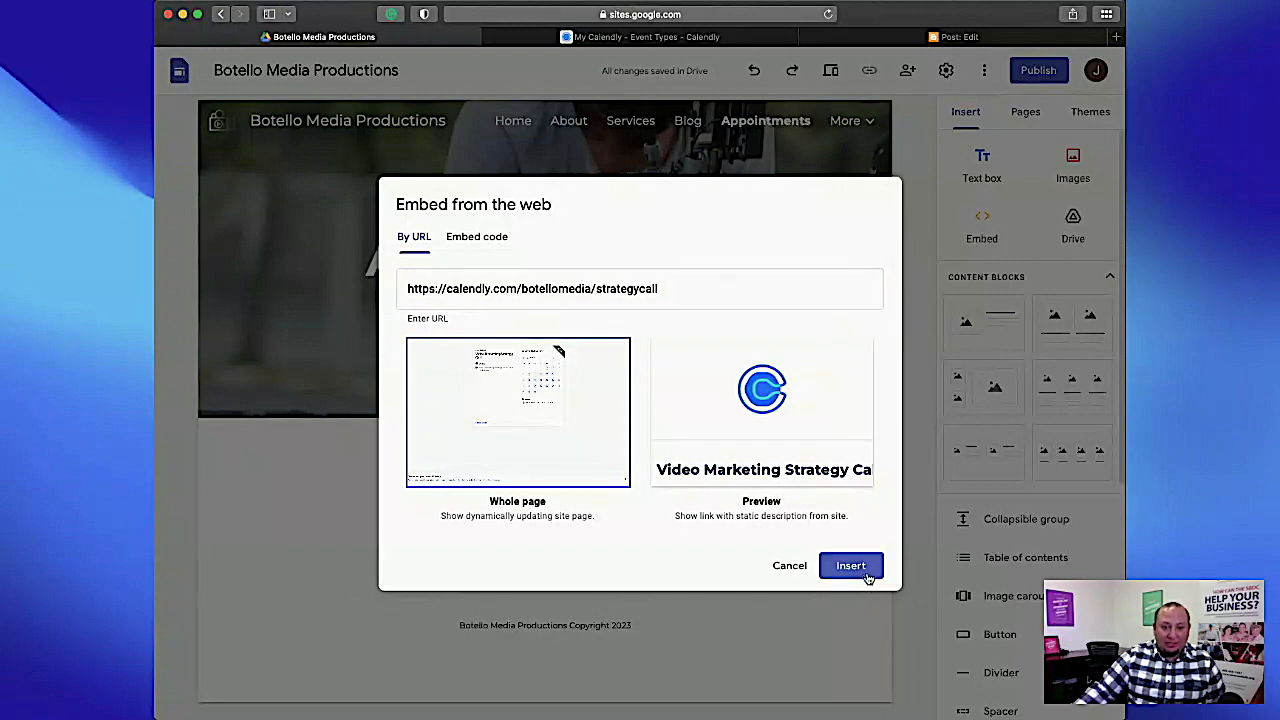
left_click(851, 566)
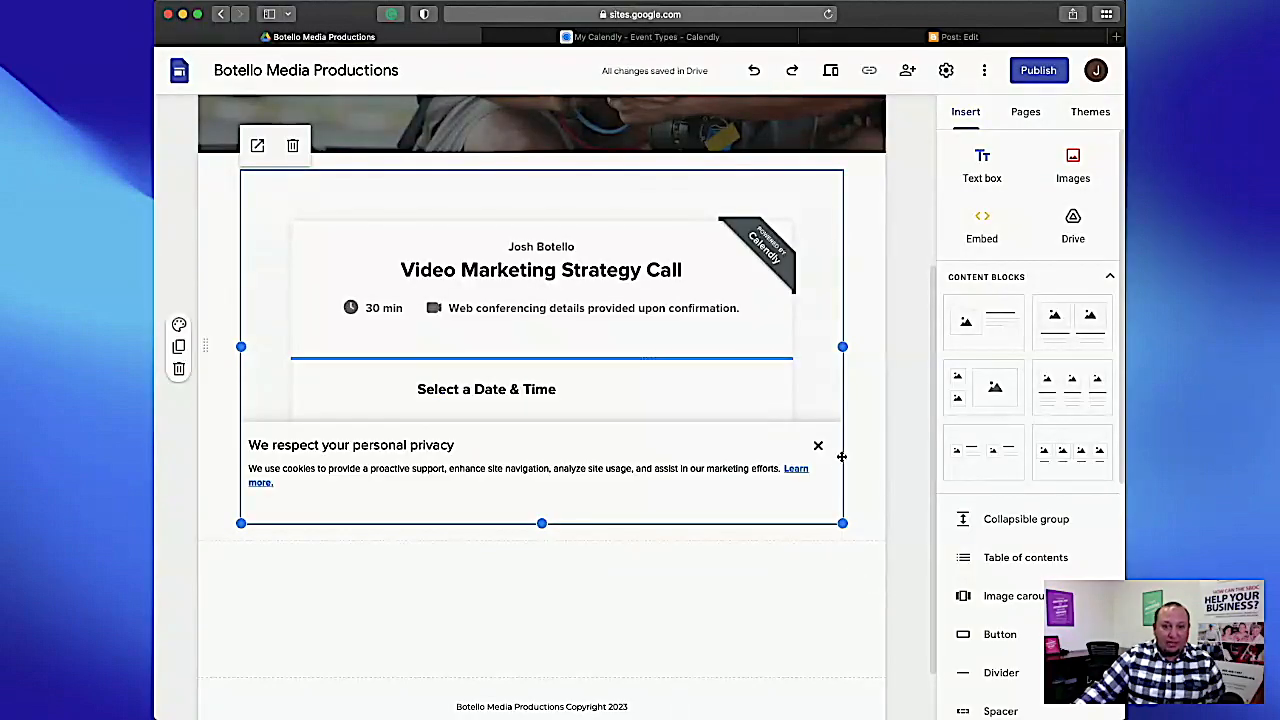
Extend the height of the Calendly embed so the full monthly calendar and time zone fit inside its frame.
left_click_drag(541, 523, 542, 683)
scroll(607, 497, "down", 5)
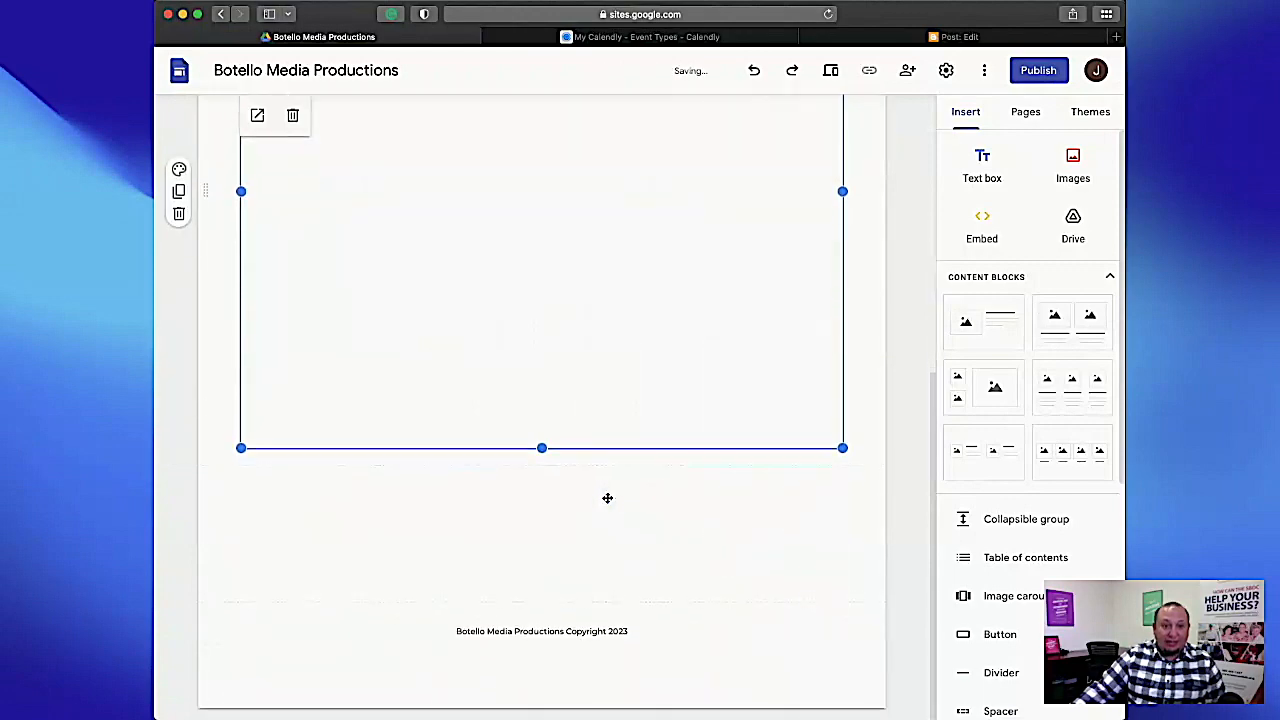
left_click_drag(542, 541, 531, 703)
left_click_drag(541, 629, 541, 701)
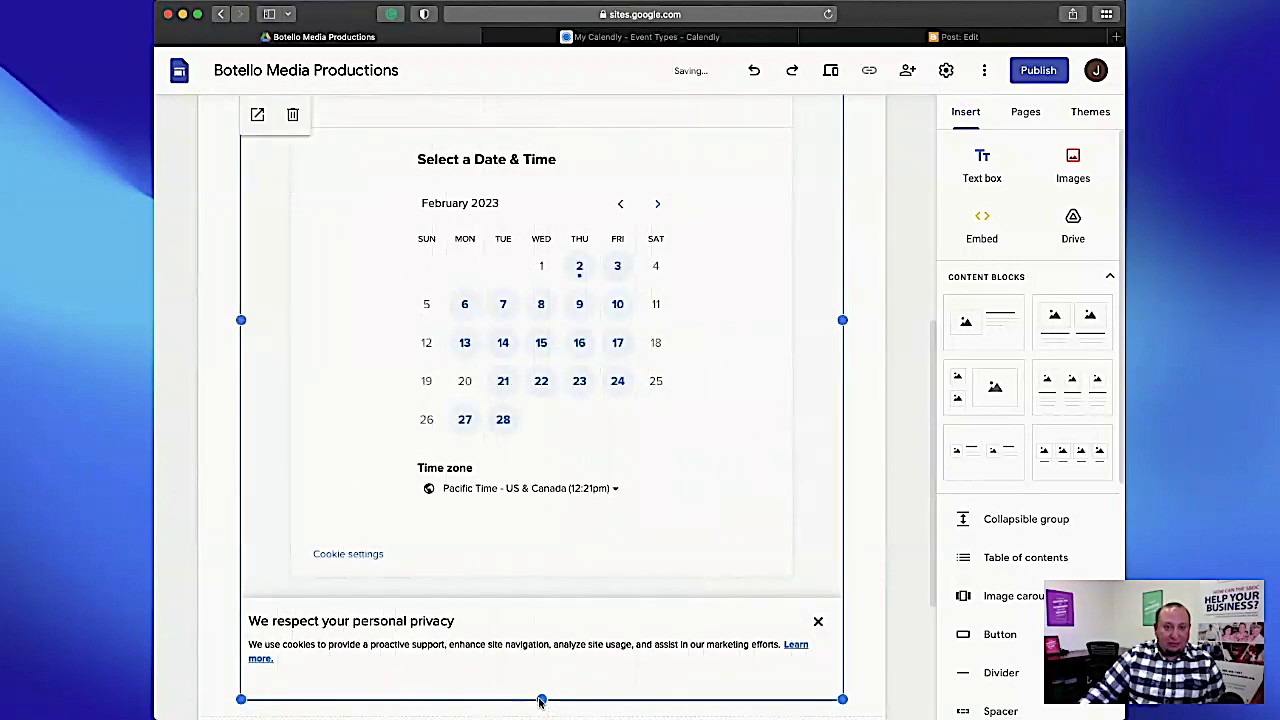
scroll(707, 469, "down", 1)
scroll(707, 469, "up", 1)
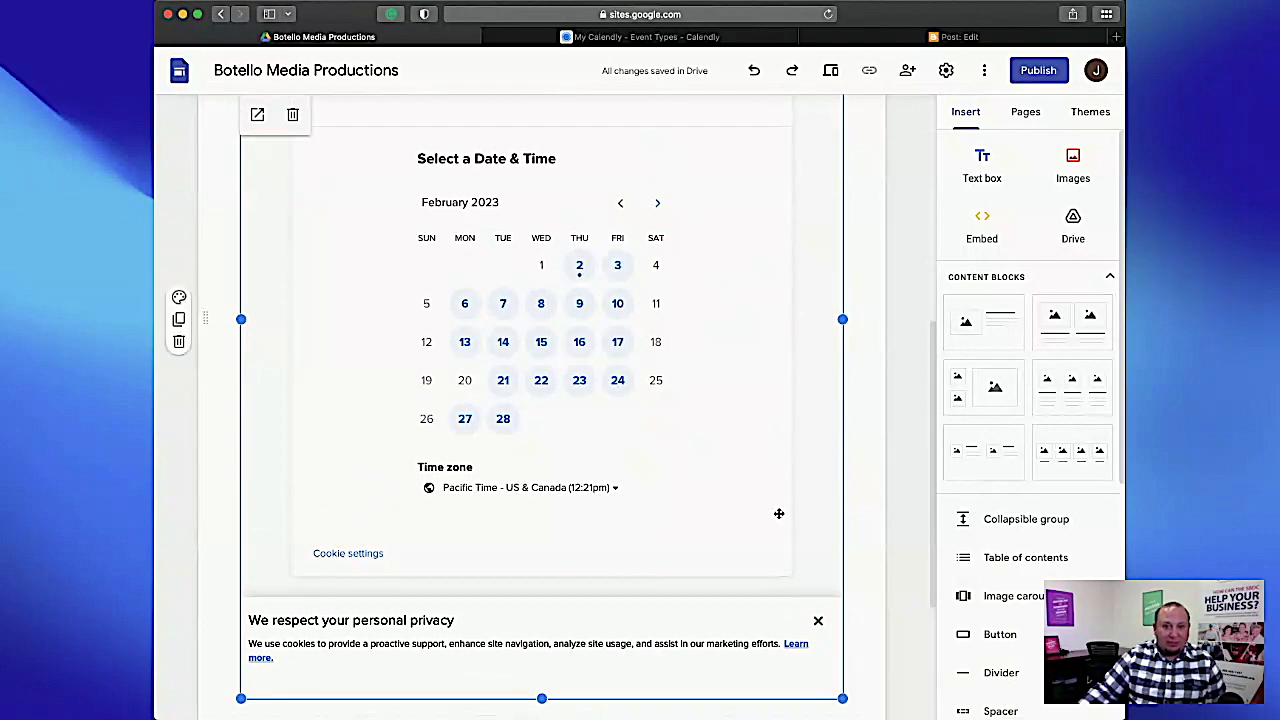
Preview the Appointments page and check the embedded Calendly calendar, picking February 3 as the date.
scroll(780, 514, "up", 3)
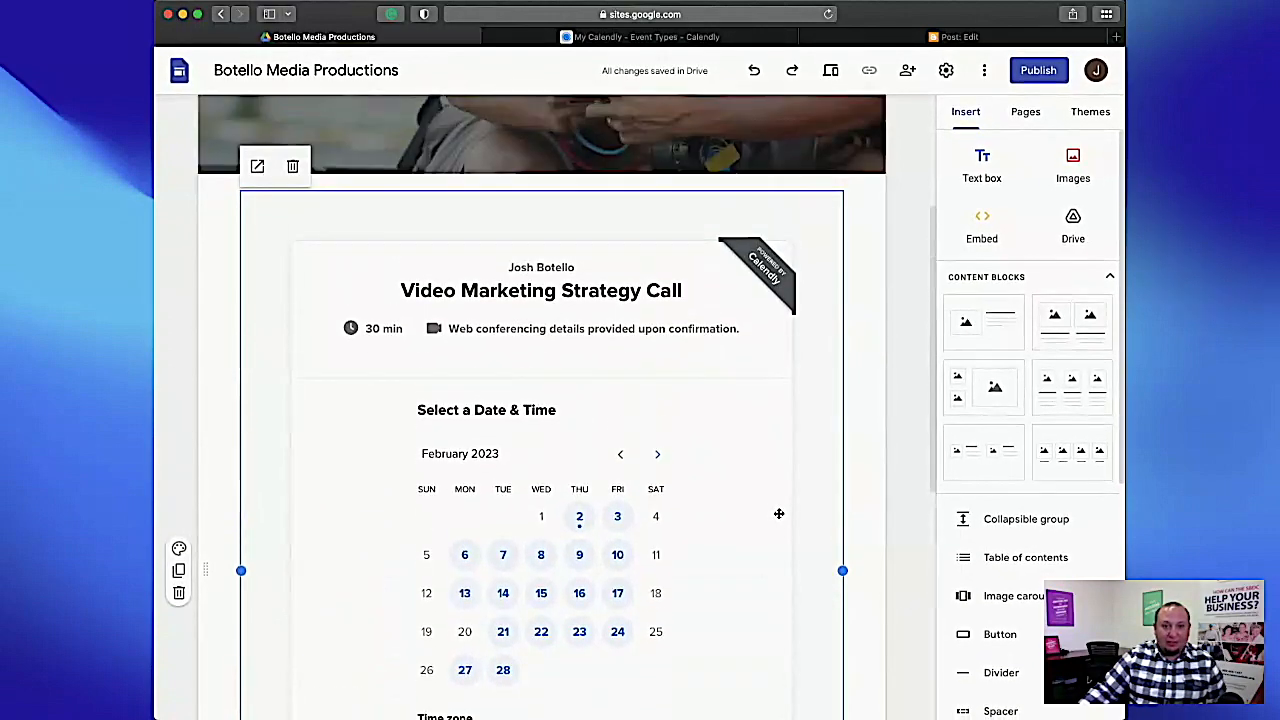
left_click(830, 70)
scroll(1088, 328, "down", 4)
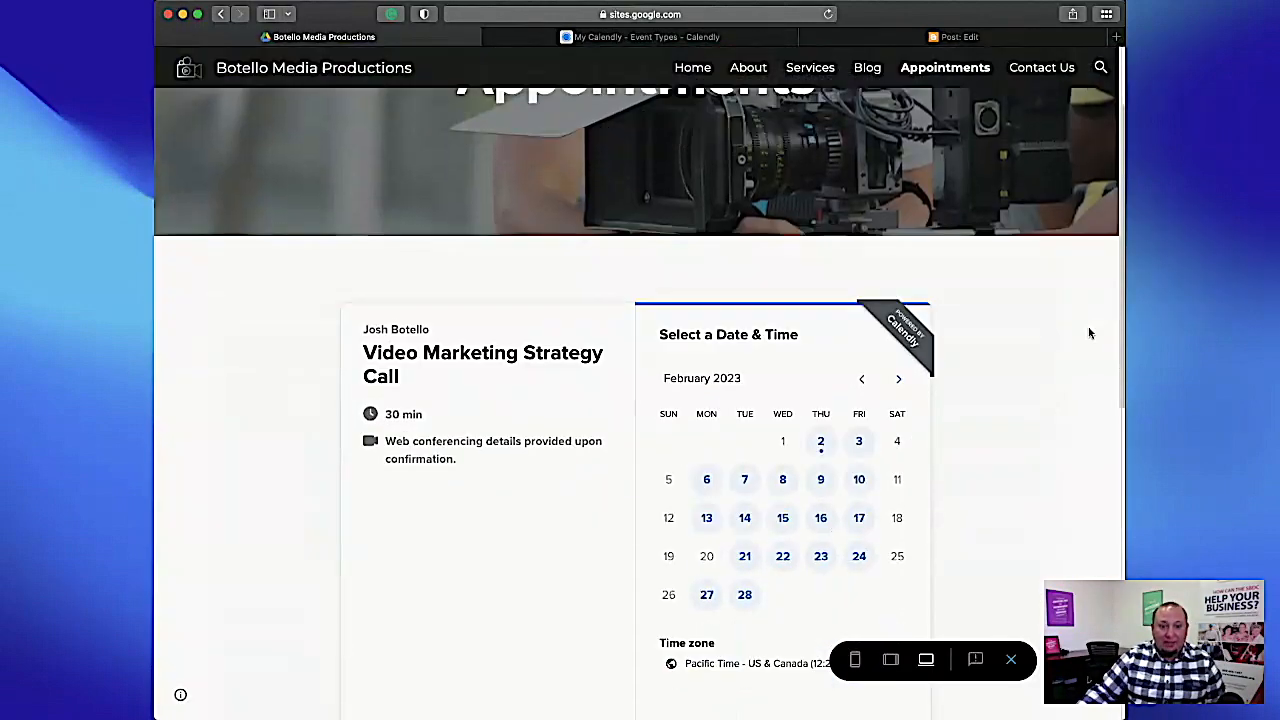
scroll(1088, 328, "up", 1)
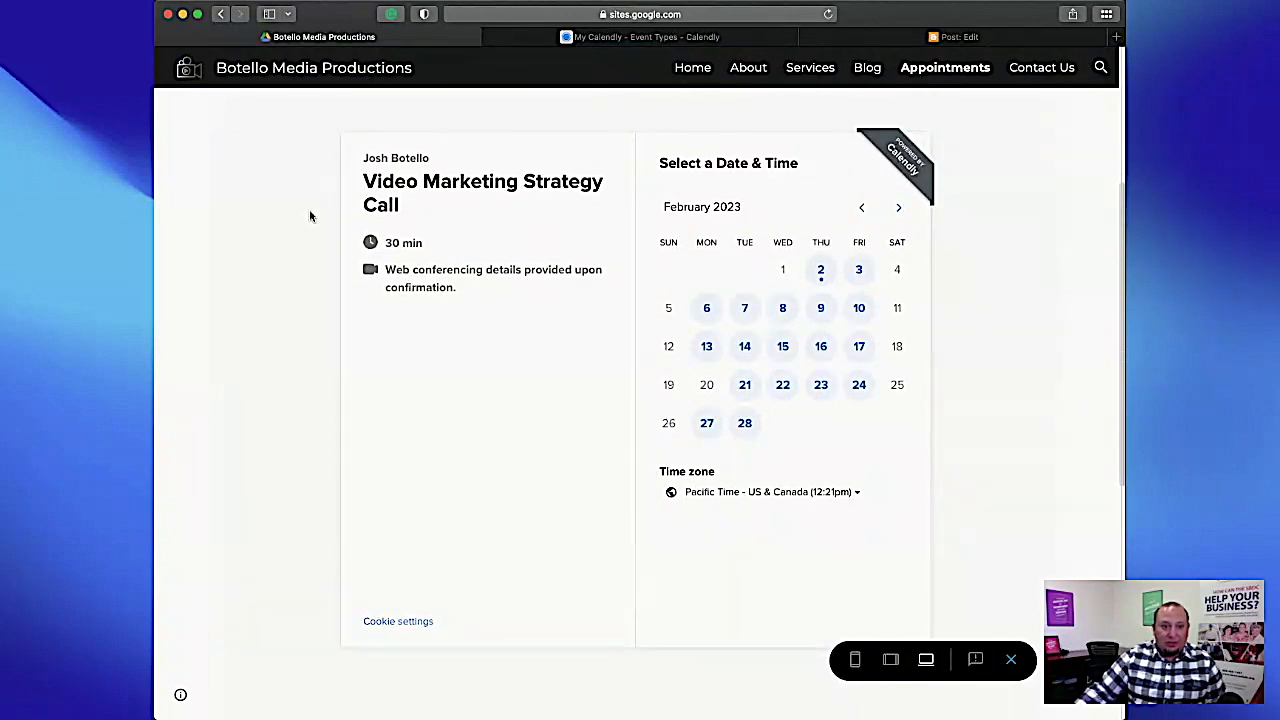
left_click(871, 283)
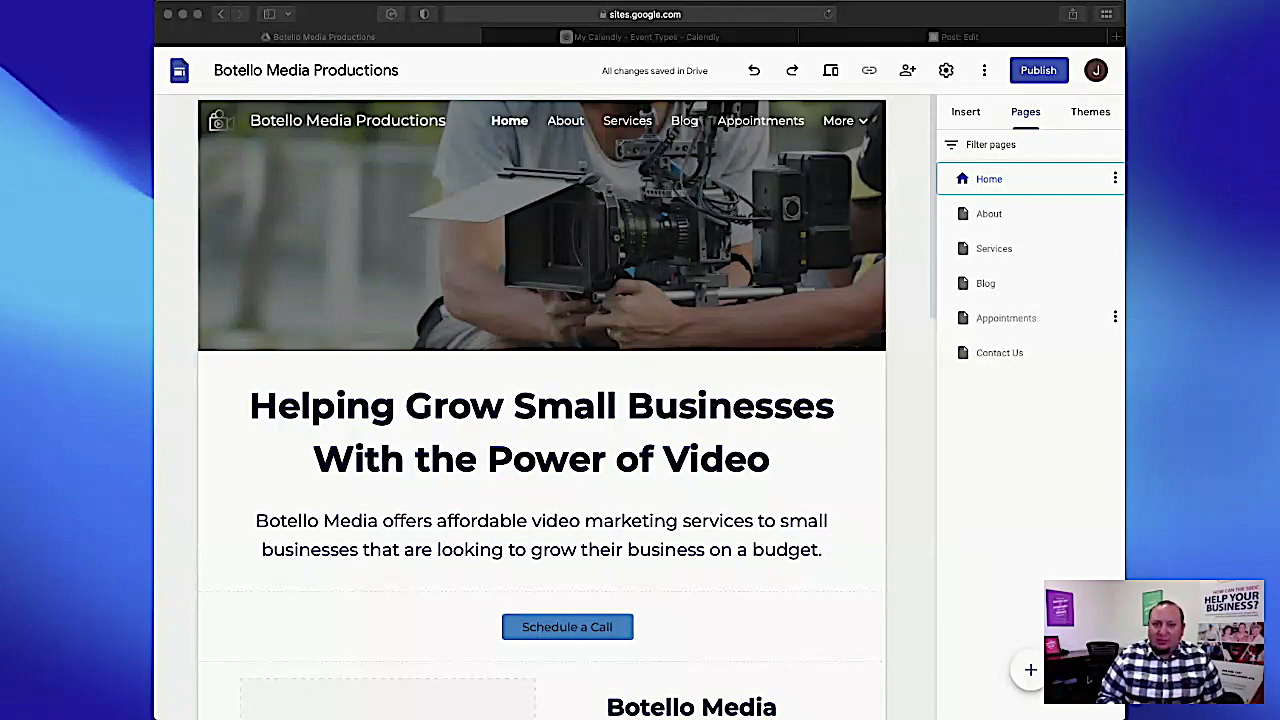
Open the site's Blog page for editing and examine the blog embedded below its header.
left_click(1000, 283)
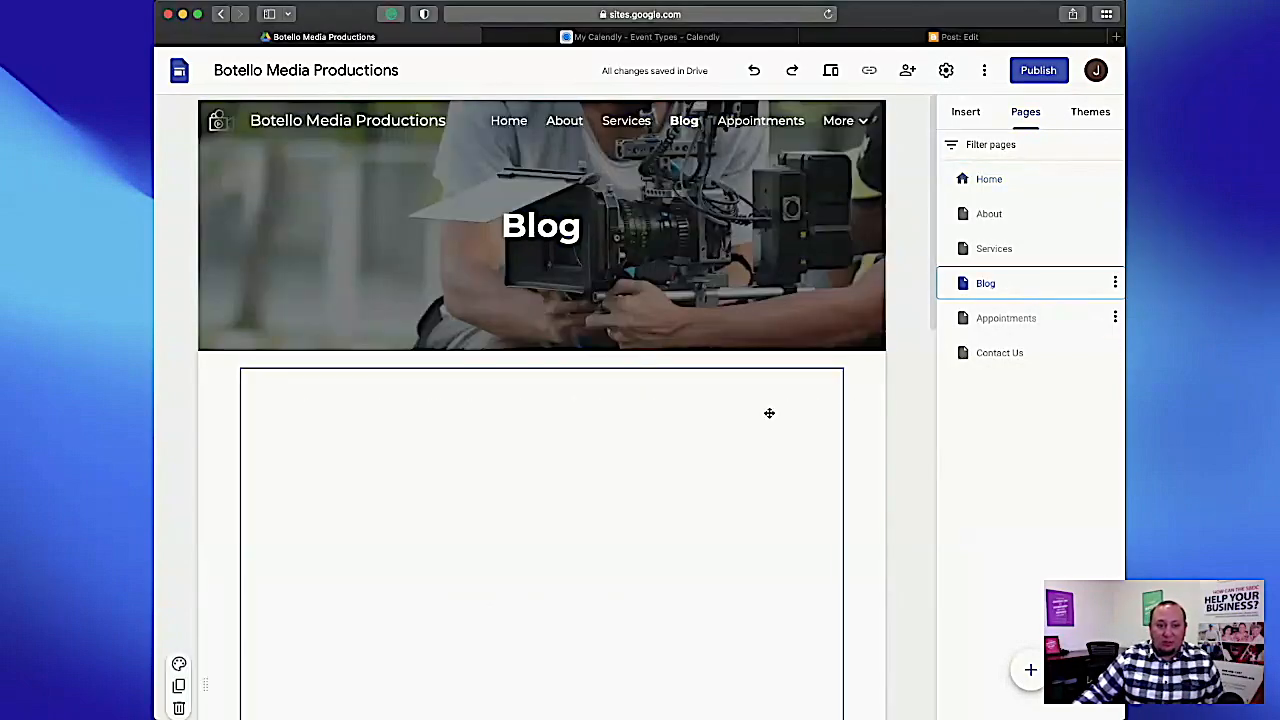
scroll(839, 486, "down", 5)
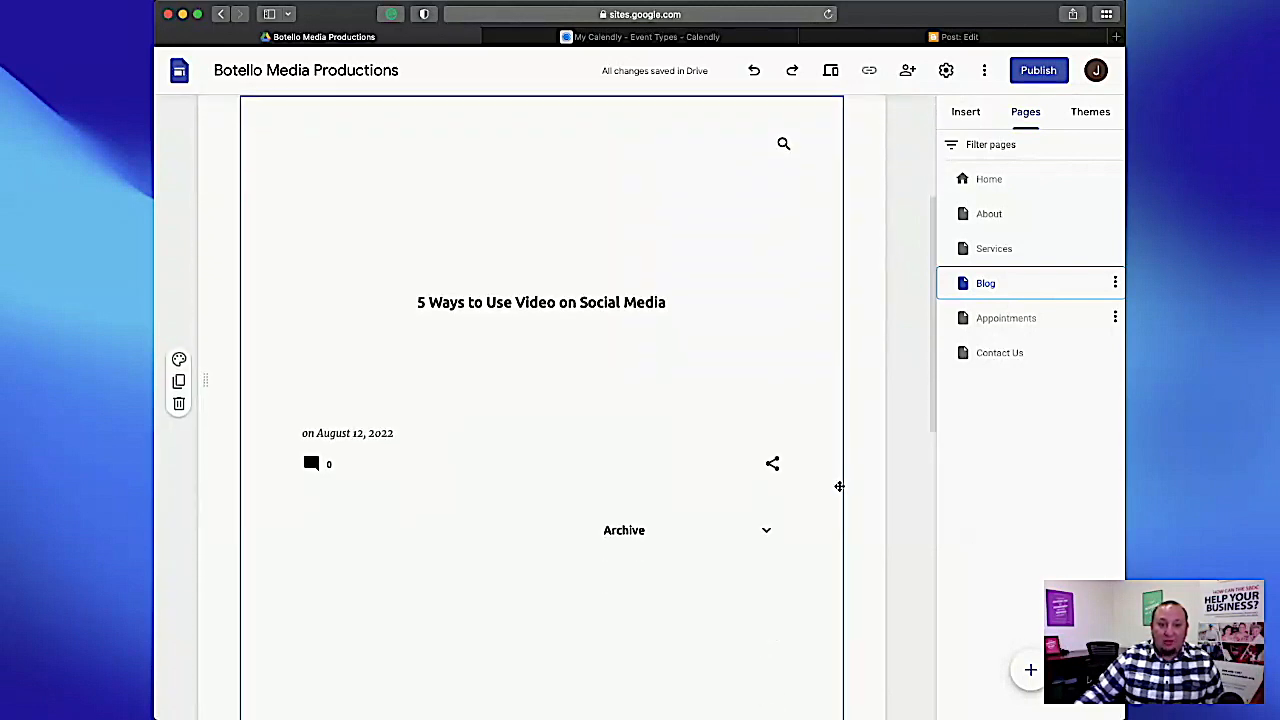
scroll(835, 485, "up", 1)
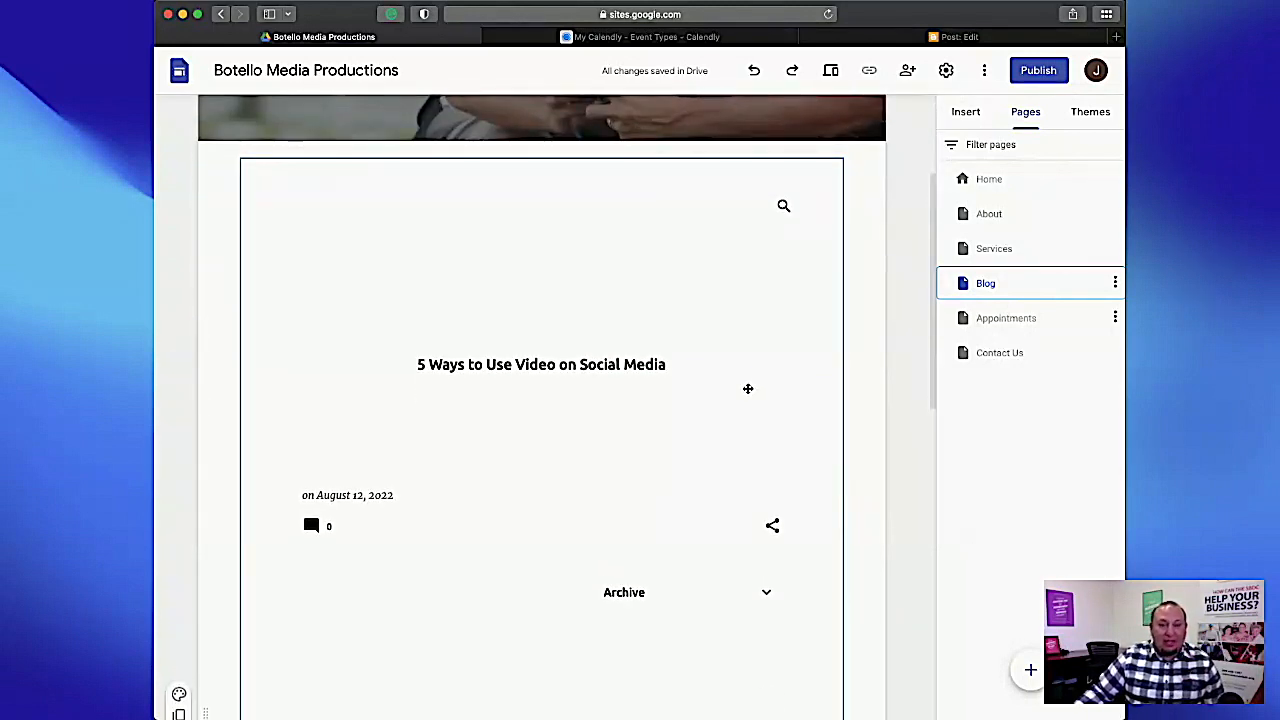
scroll(747, 389, "down", 1)
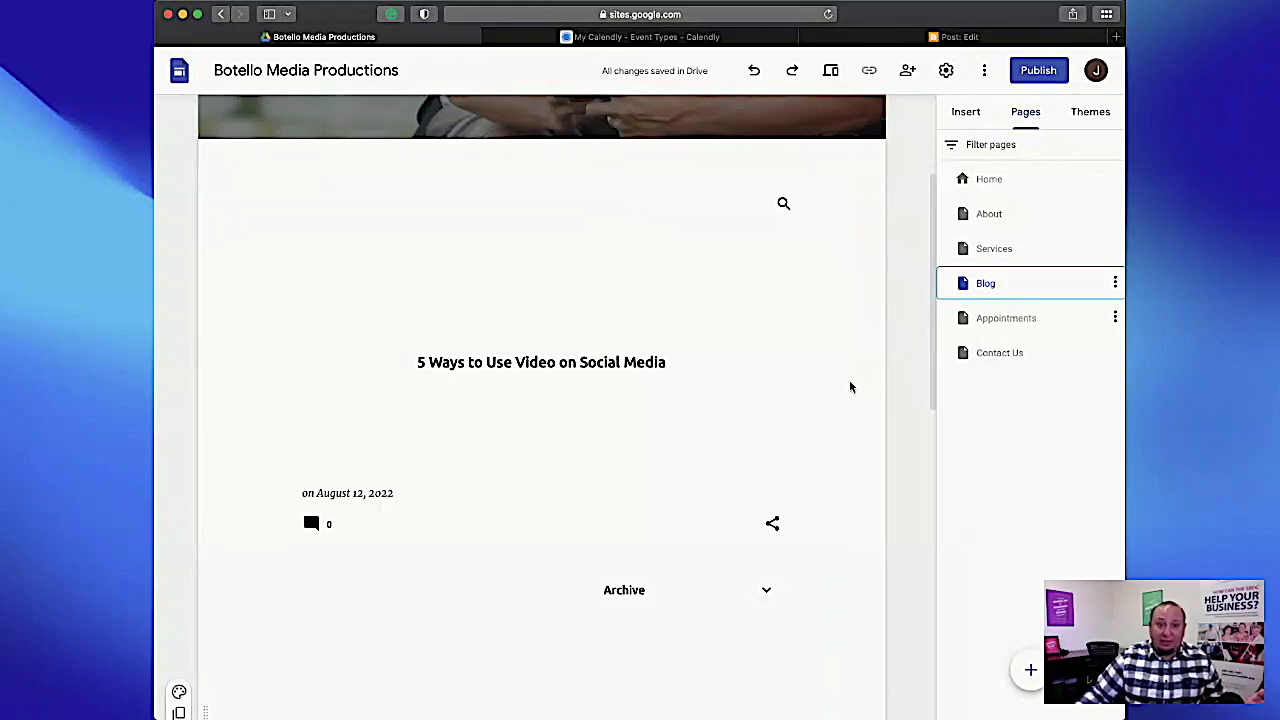
left_click(967, 118)
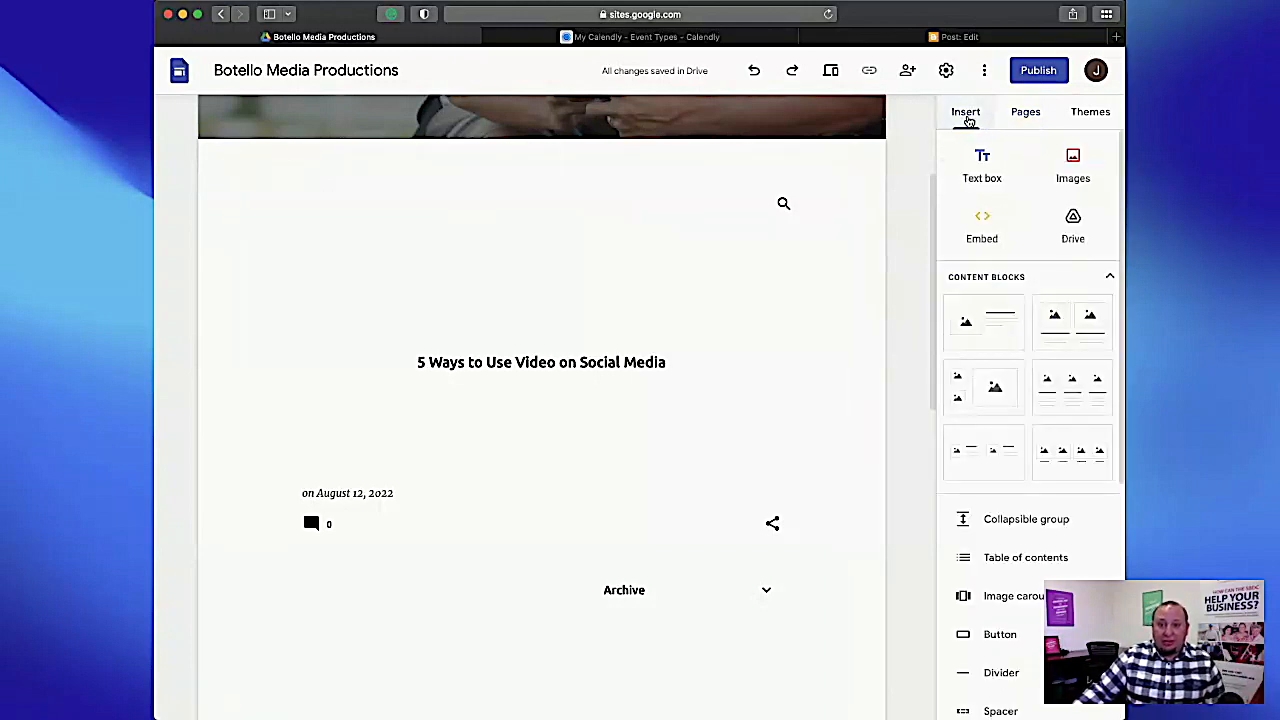
left_click(981, 230)
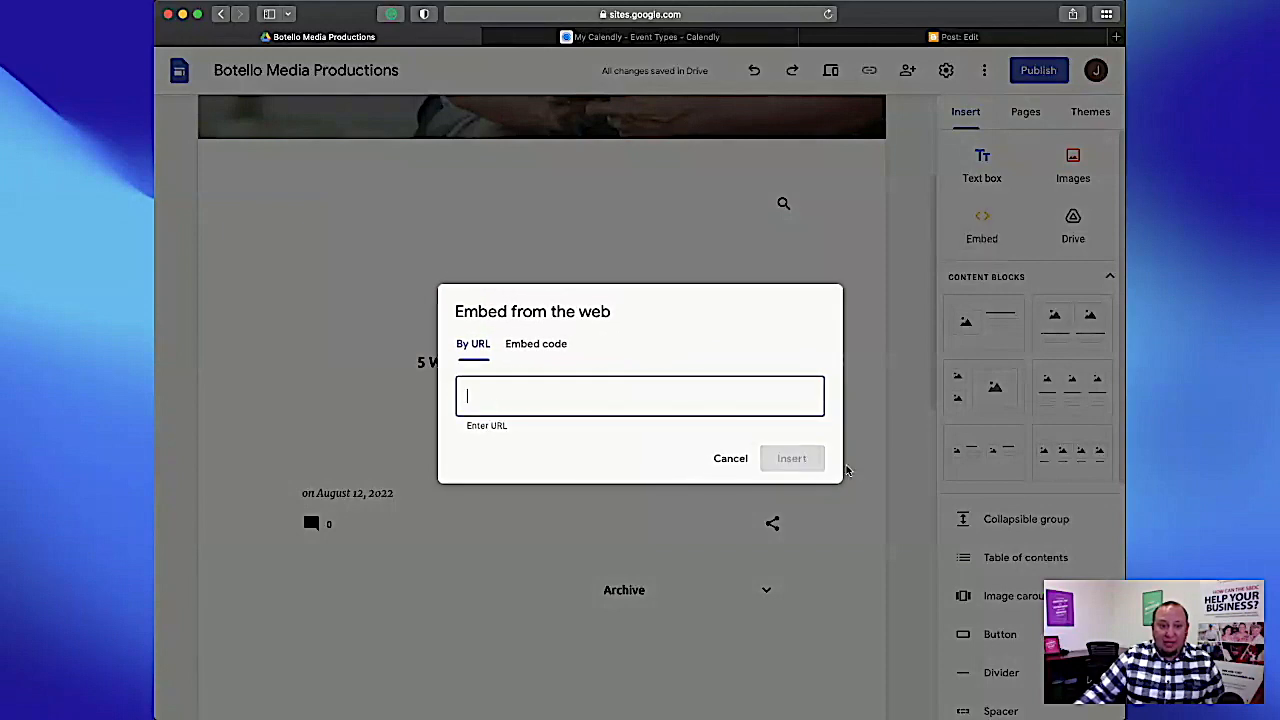
left_click(728, 458)
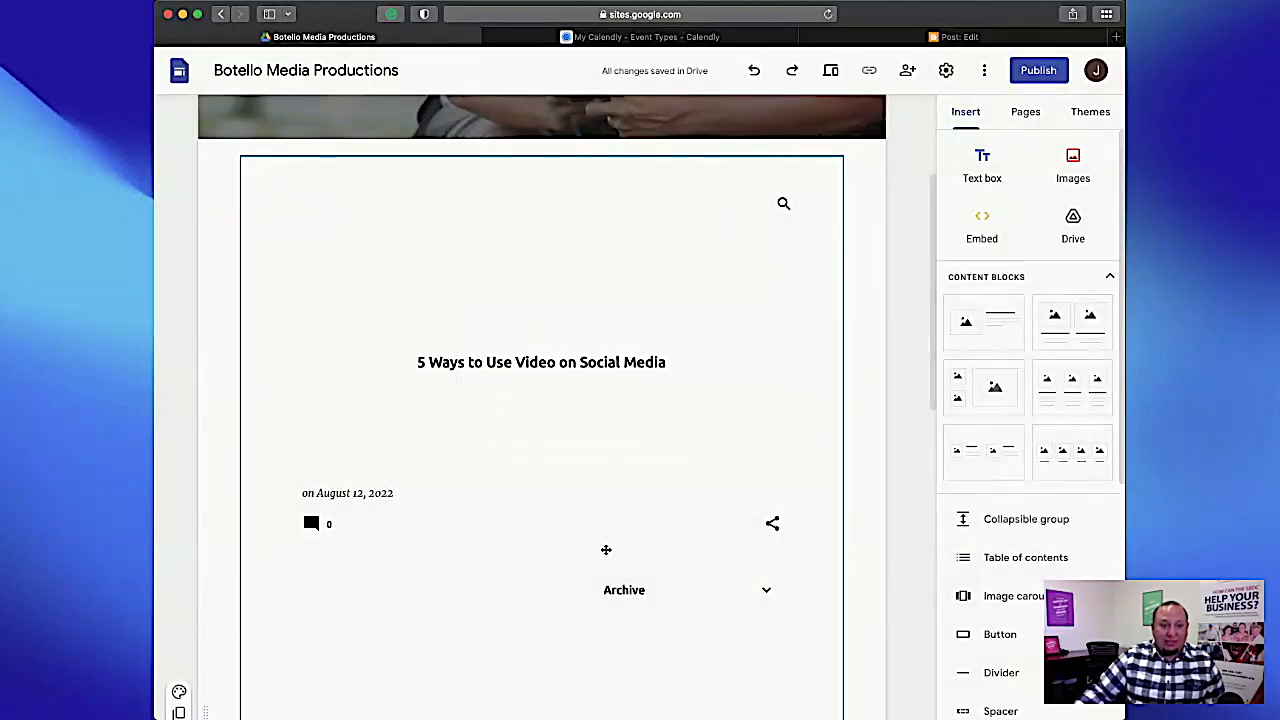
Preview the Blog page and open the post "5 Ways to Use Video on Social Media" from the embedded blog.
scroll(549, 329, "down", 4)
scroll(577, 361, "up", 2)
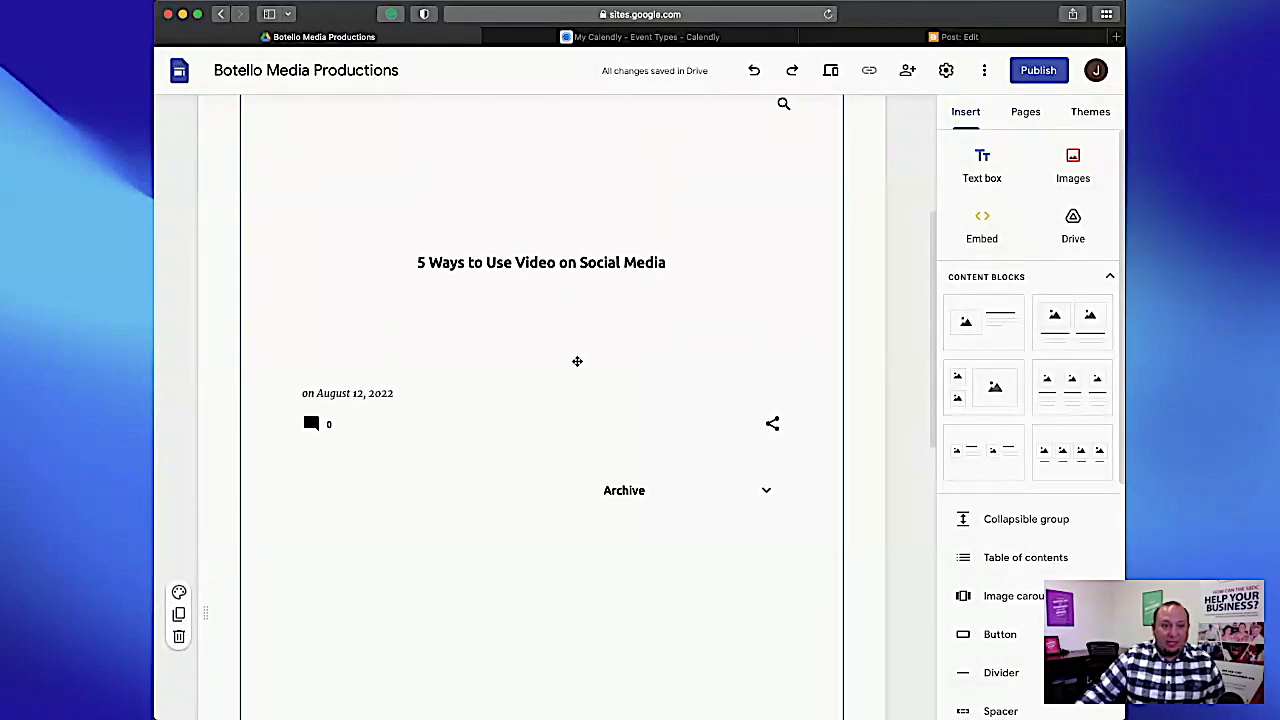
scroll(577, 361, "up", 1)
left_click(501, 307)
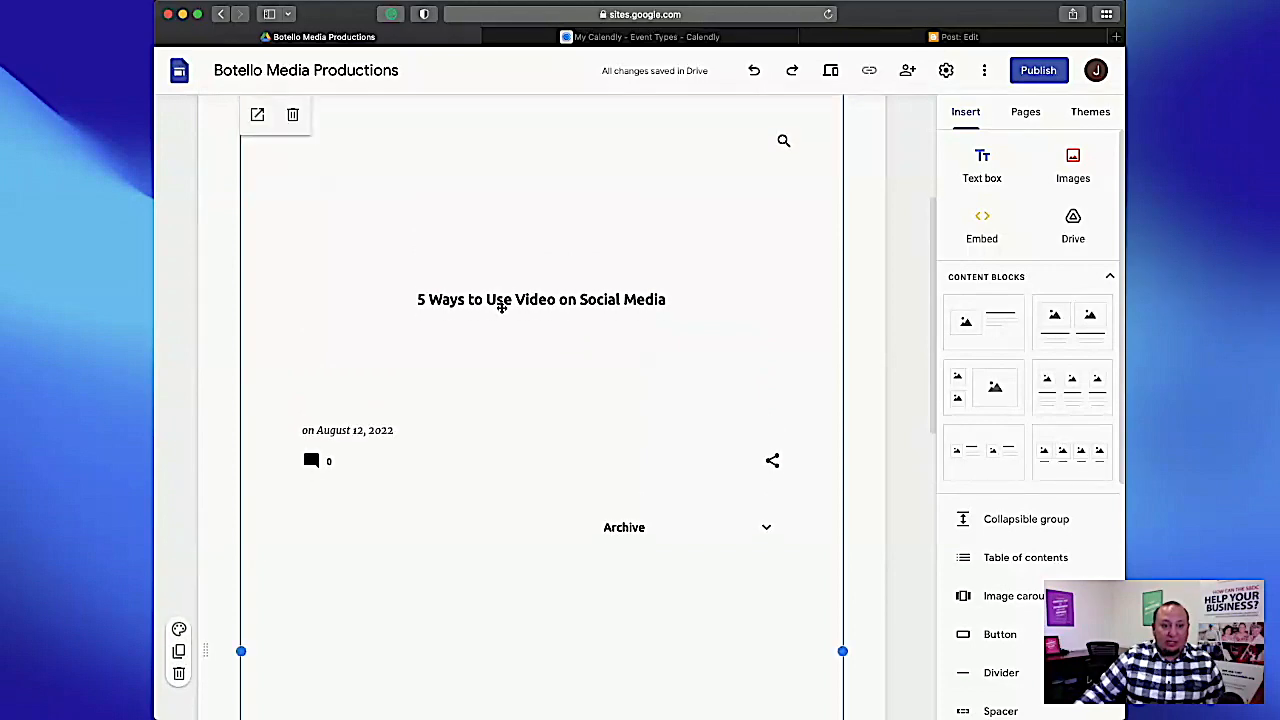
key("super+shift+p")
scroll(637, 446, "down", 2)
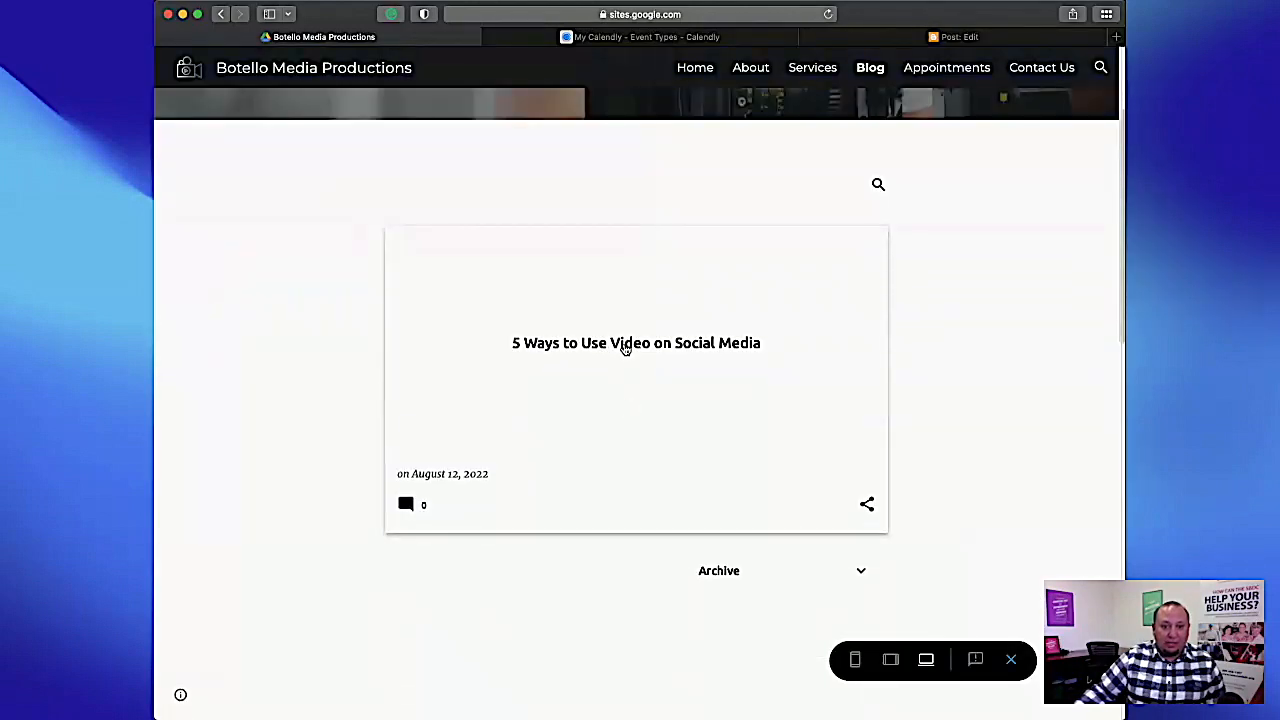
left_click(623, 347)
Look through the embedded post down to its comment section, then return to the blog's post list.
scroll(664, 363, "down", 5)
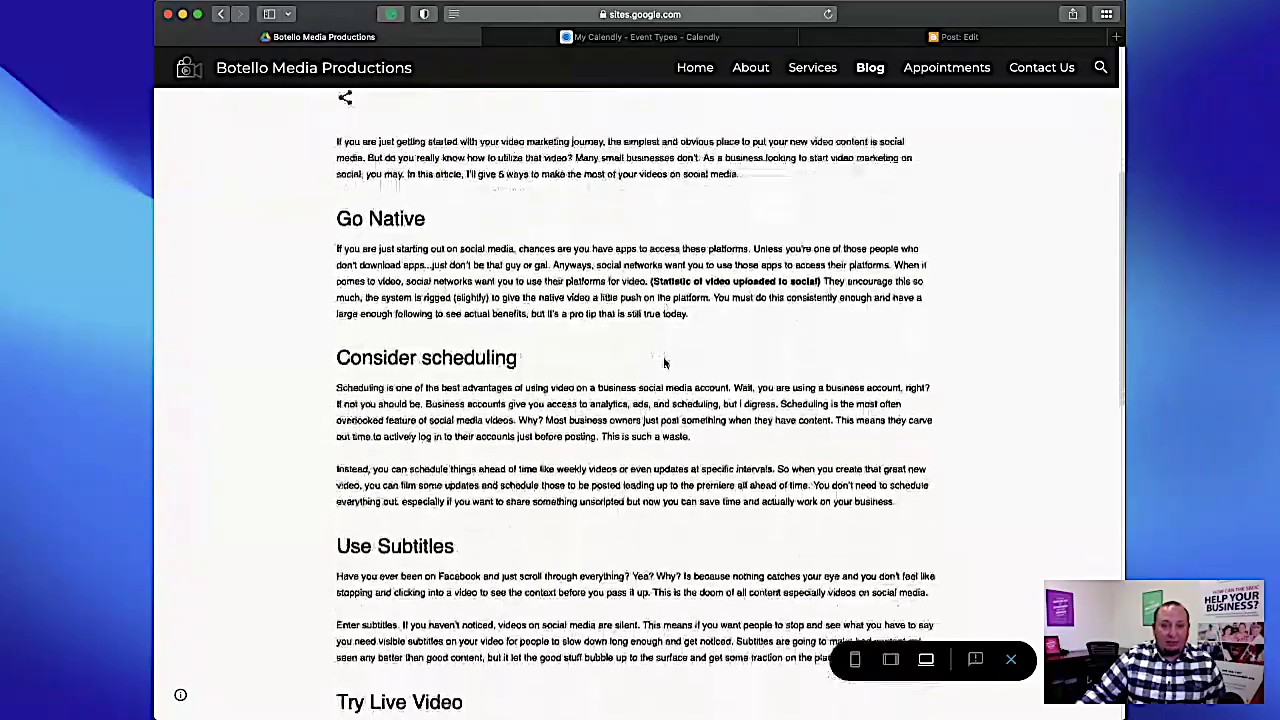
scroll(664, 363, "down", 10)
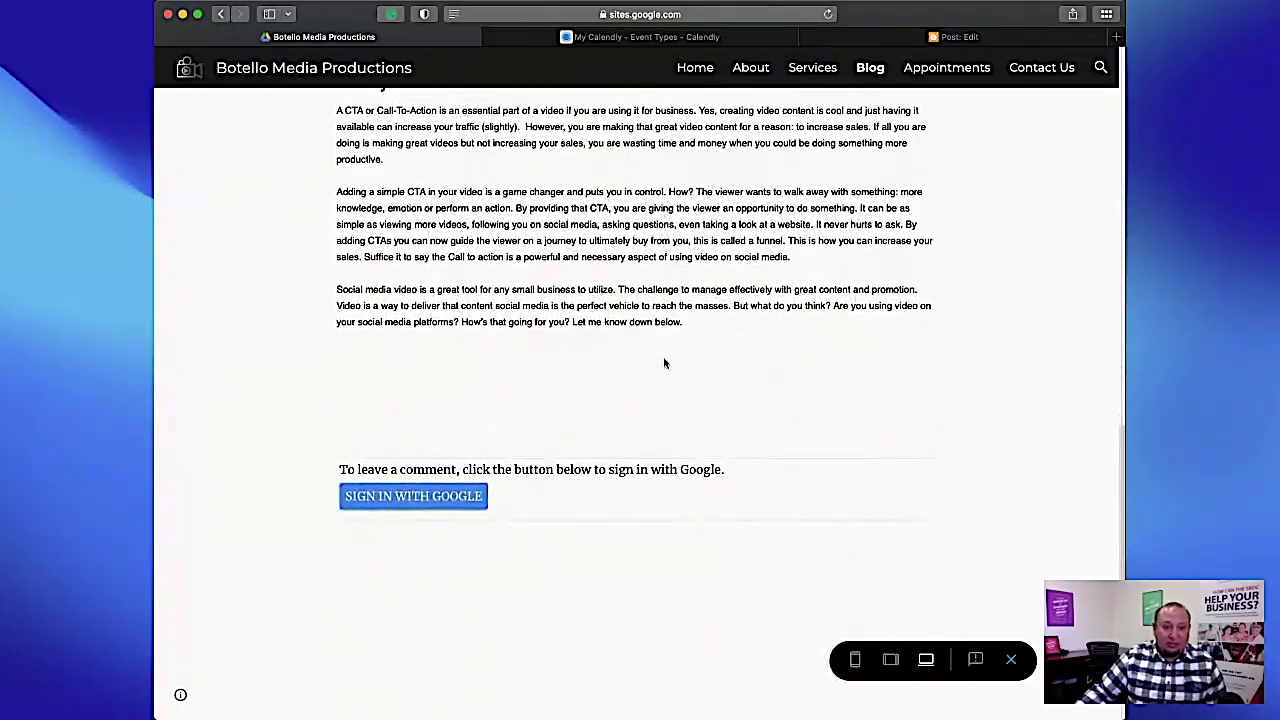
scroll(664, 358, "up", 10)
scroll(664, 363, "up", 6)
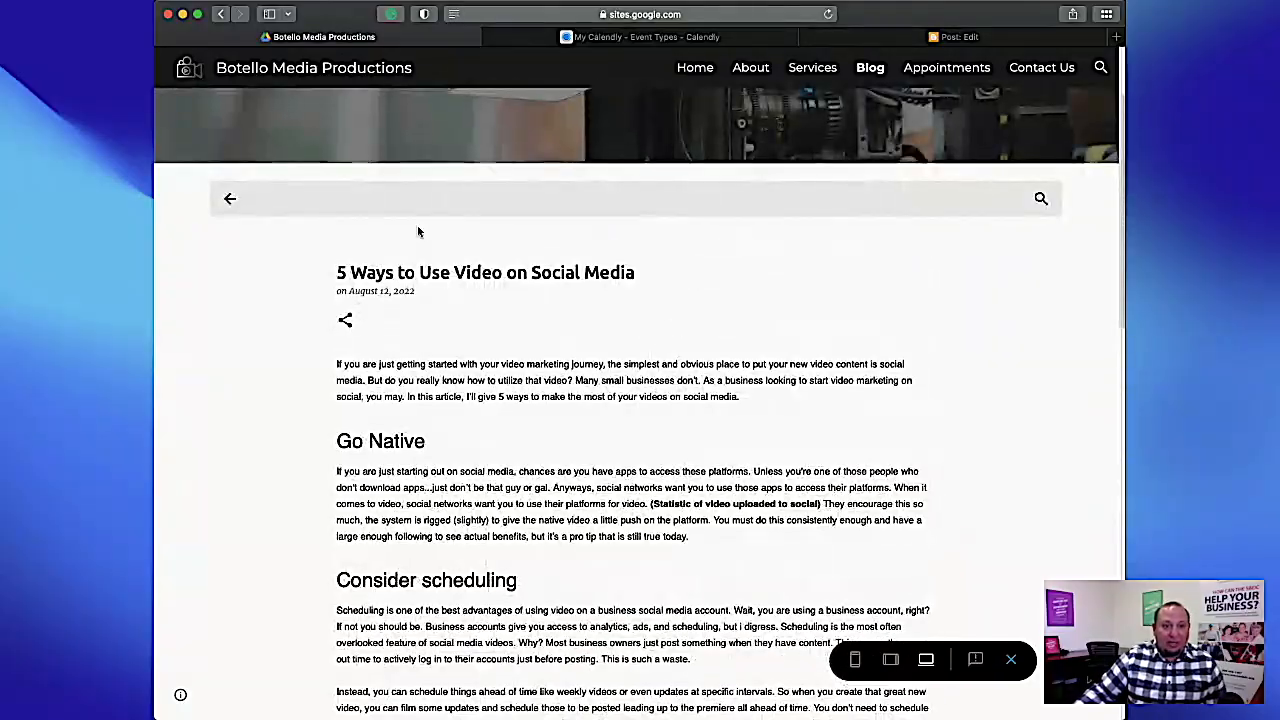
scroll(781, 563, "down", 12)
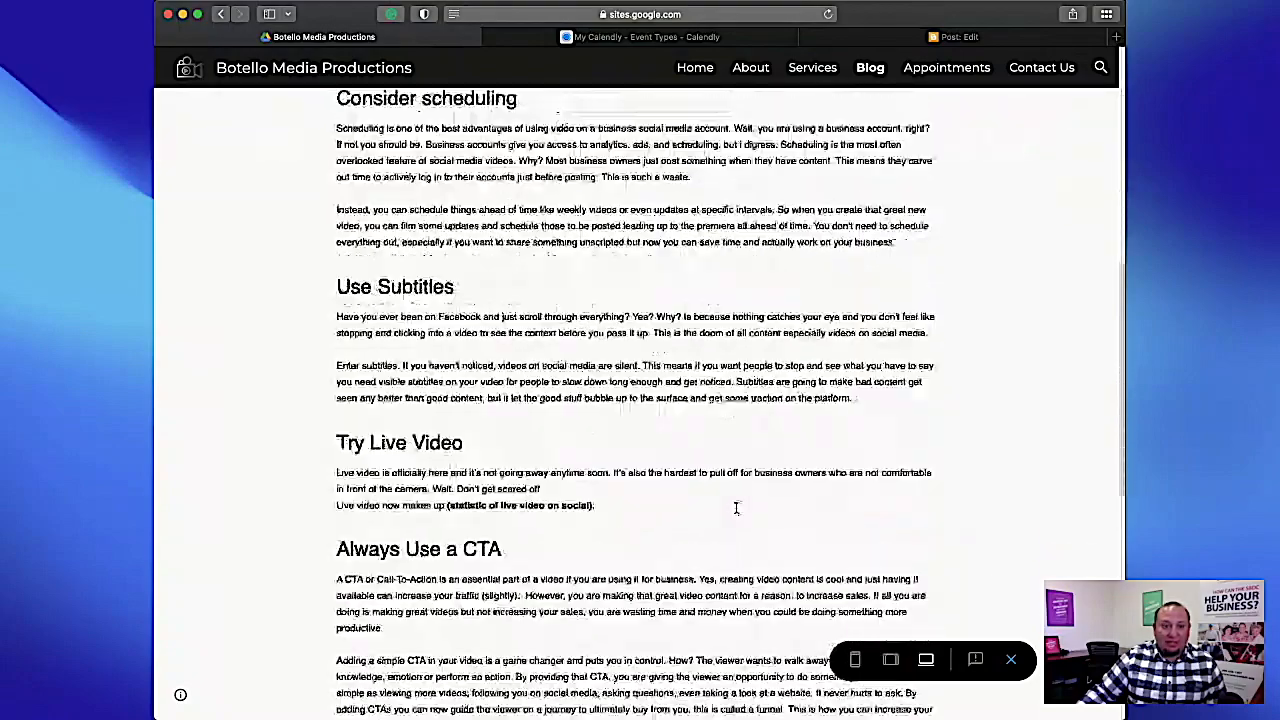
scroll(737, 511, "up", 15)
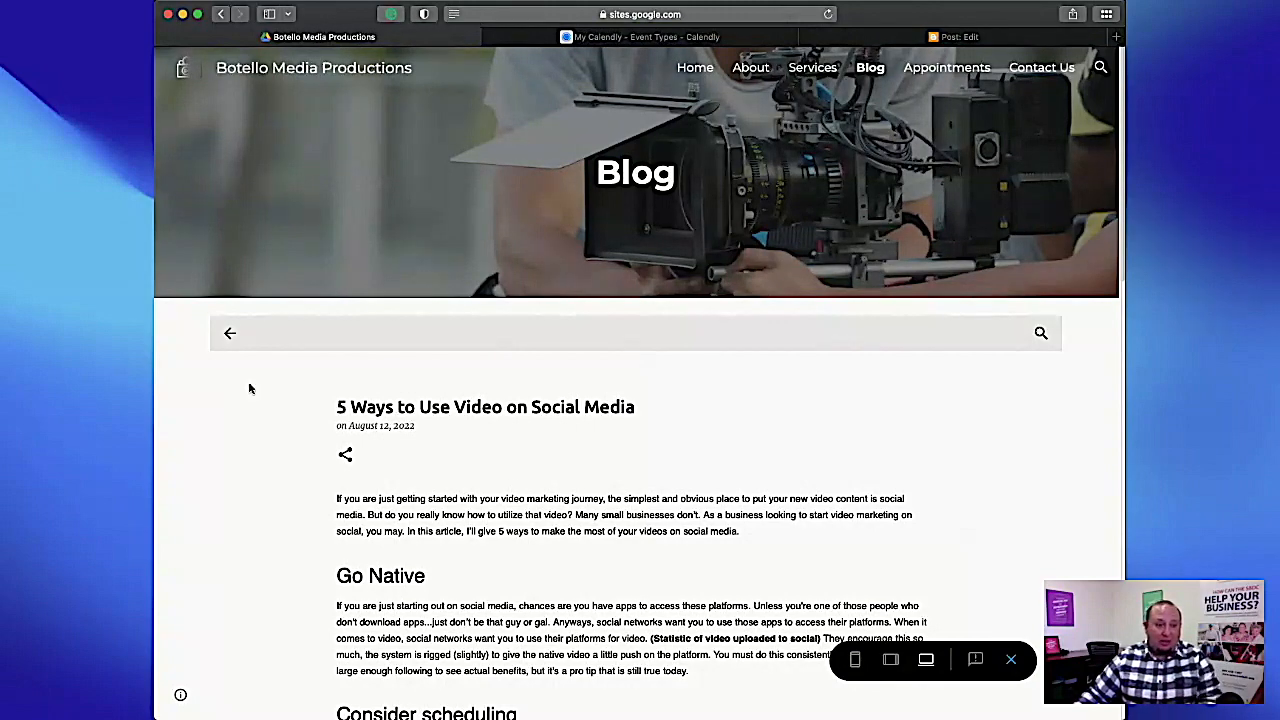
left_click(229, 333)
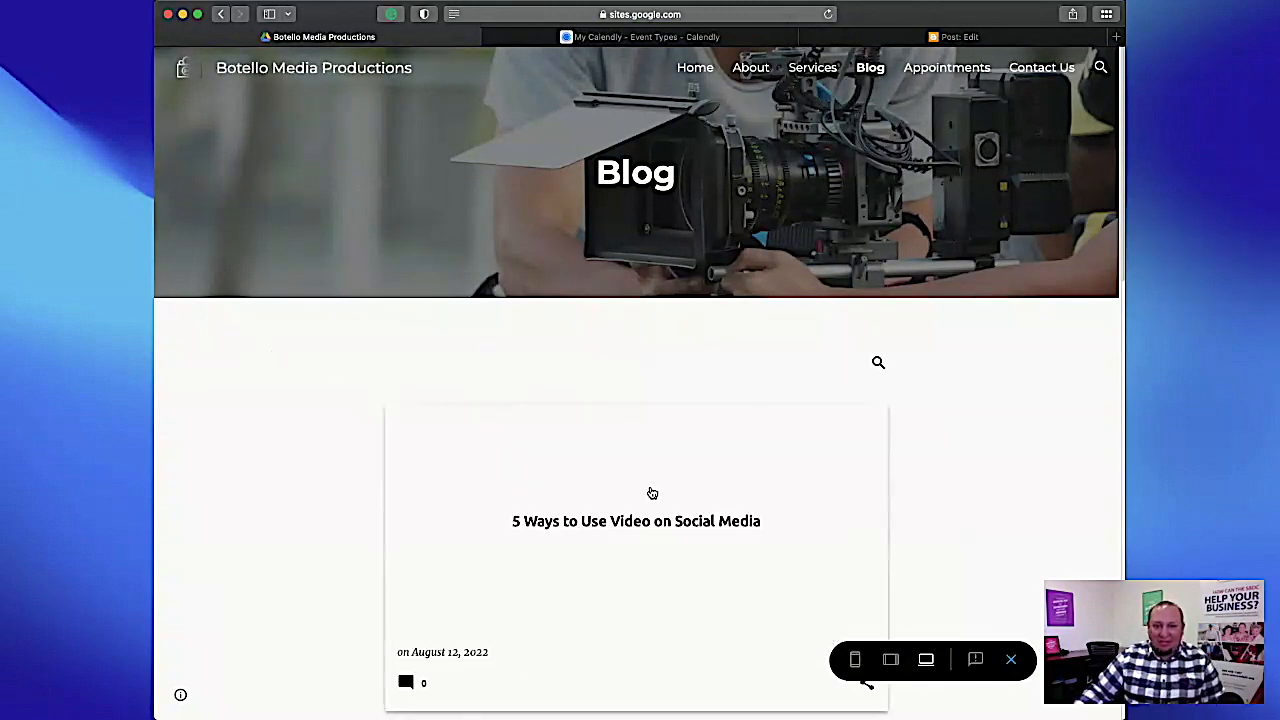
scroll(662, 497, "down", 3)
scroll(662, 497, "up", 3)
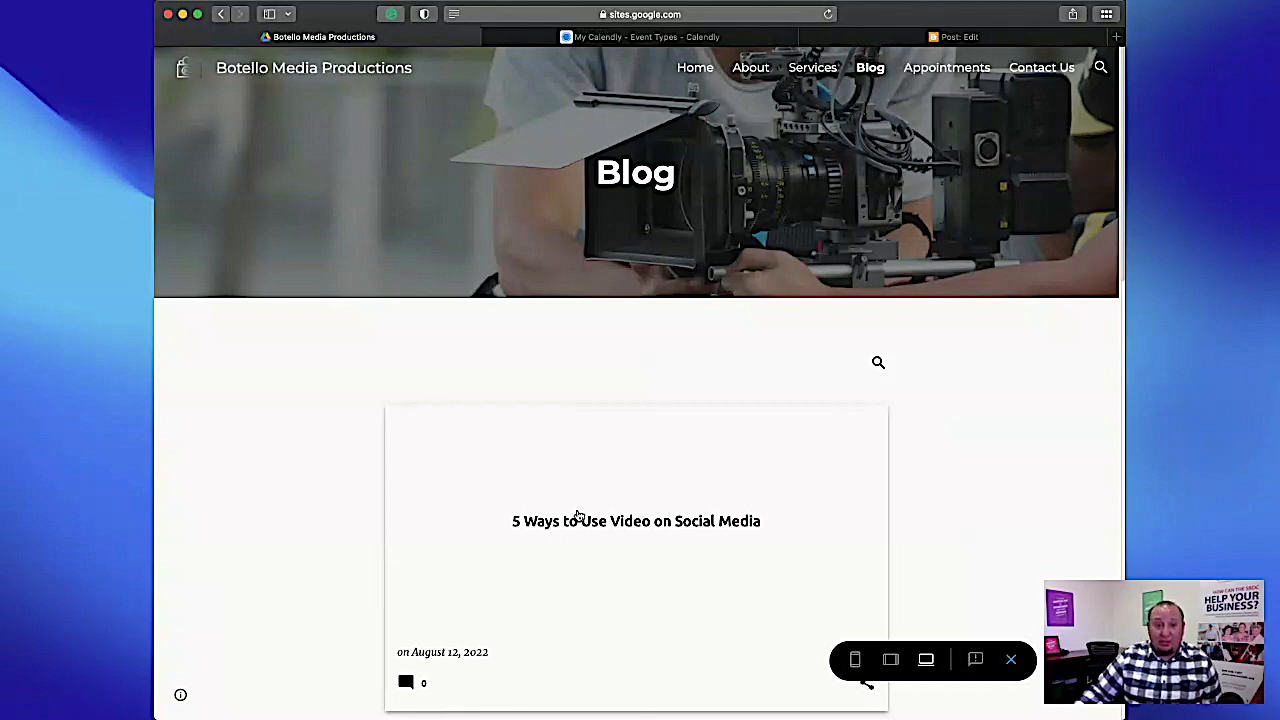
Switch to Blogger and leave the post editor for the posts list, discarding the unsaved changes.
left_click(955, 37)
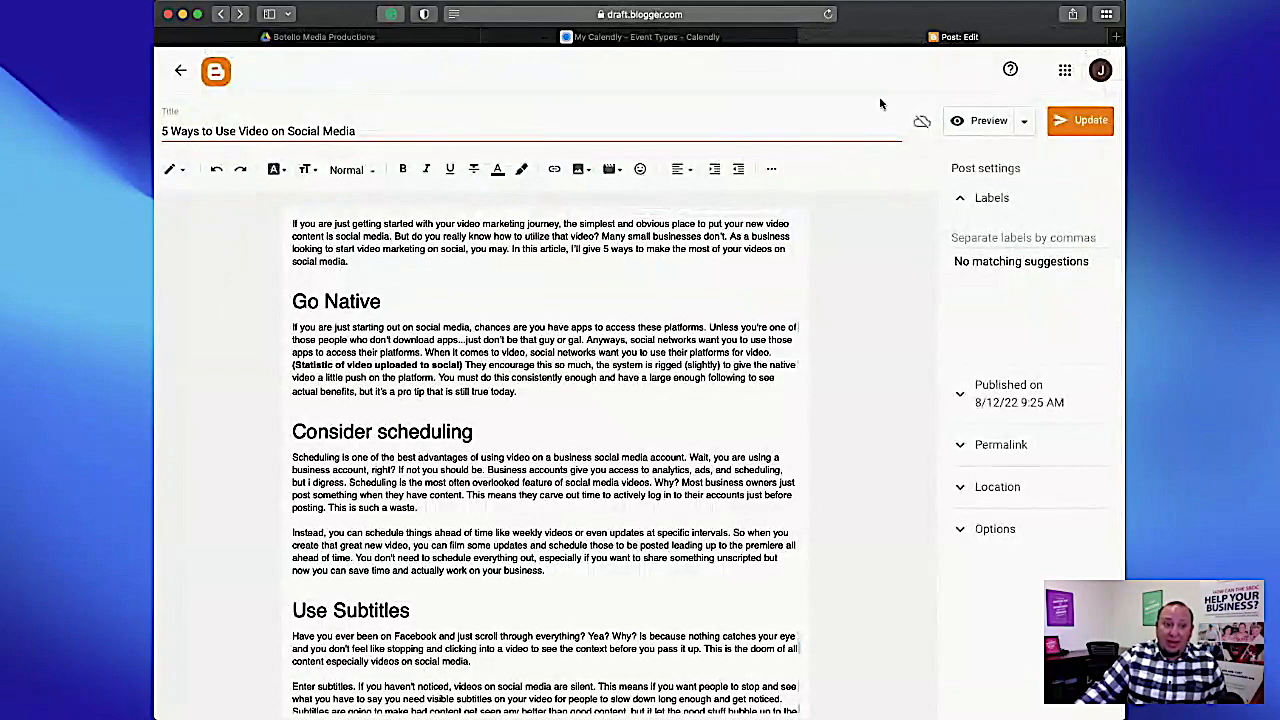
left_click(179, 71)
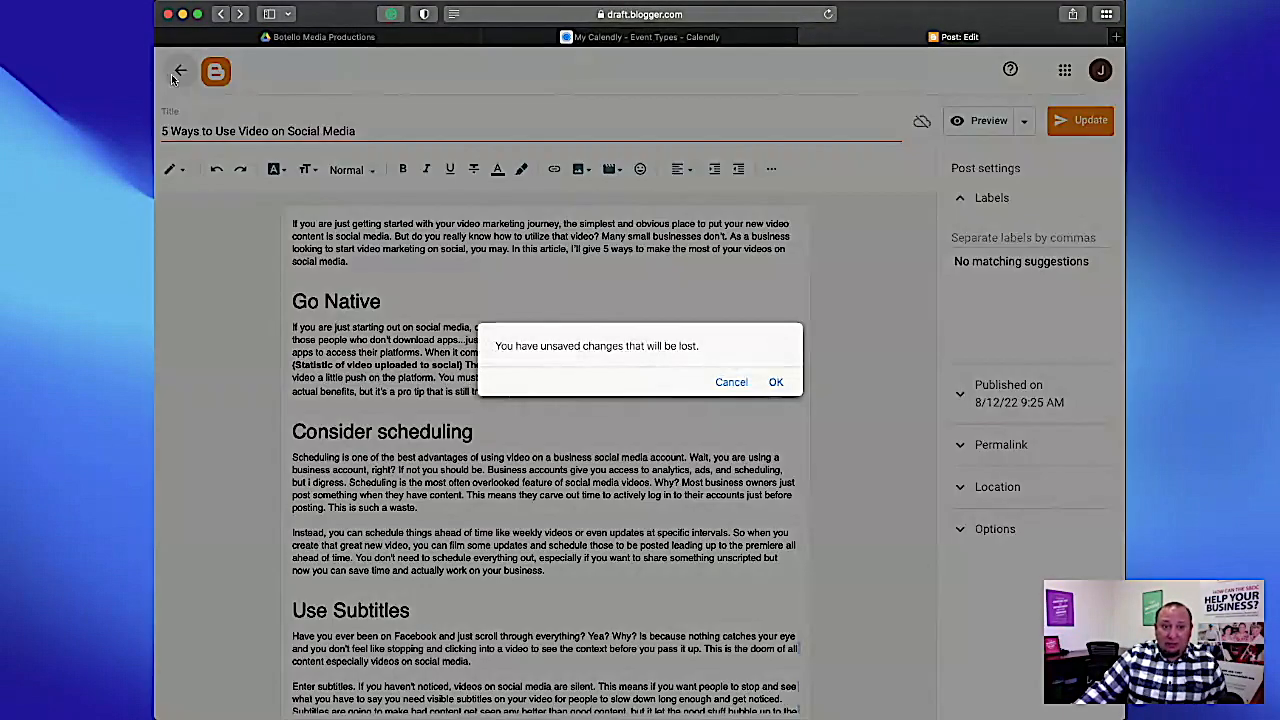
left_click(774, 380)
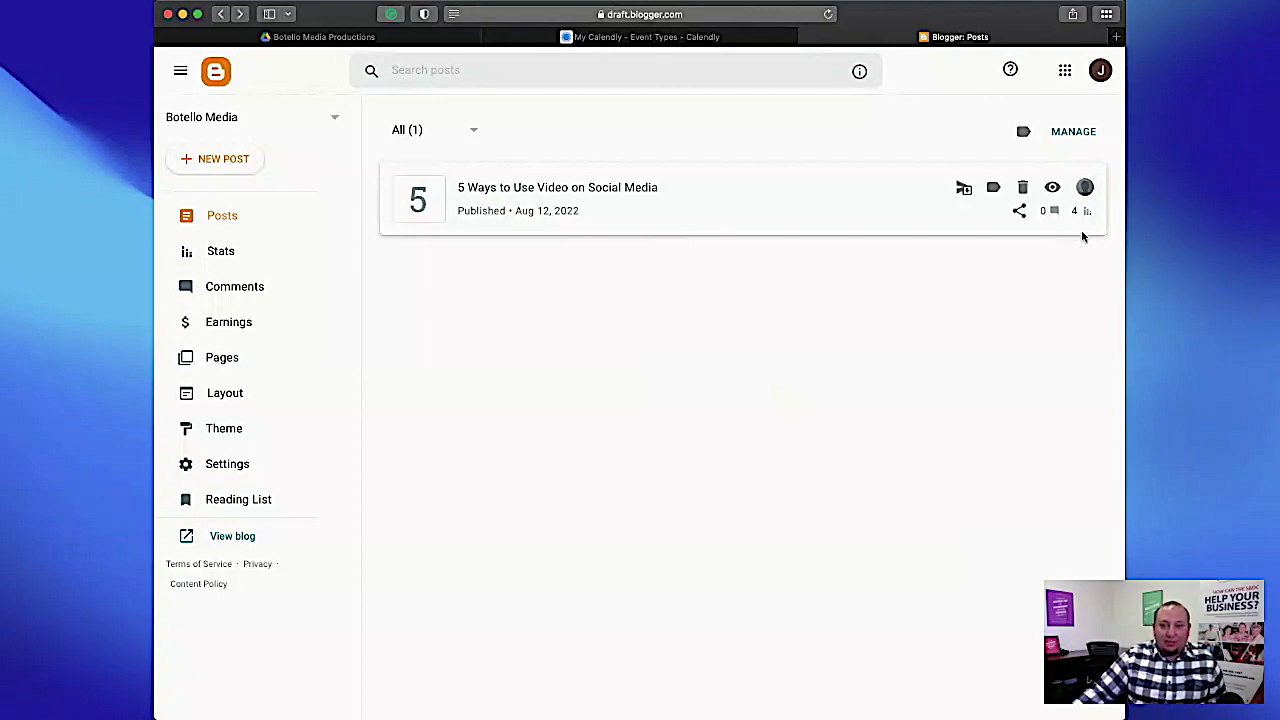
View the published post "5 Ways to Use Video on Social Media" on the live blog and close its browser tab.
left_click(1052, 189)
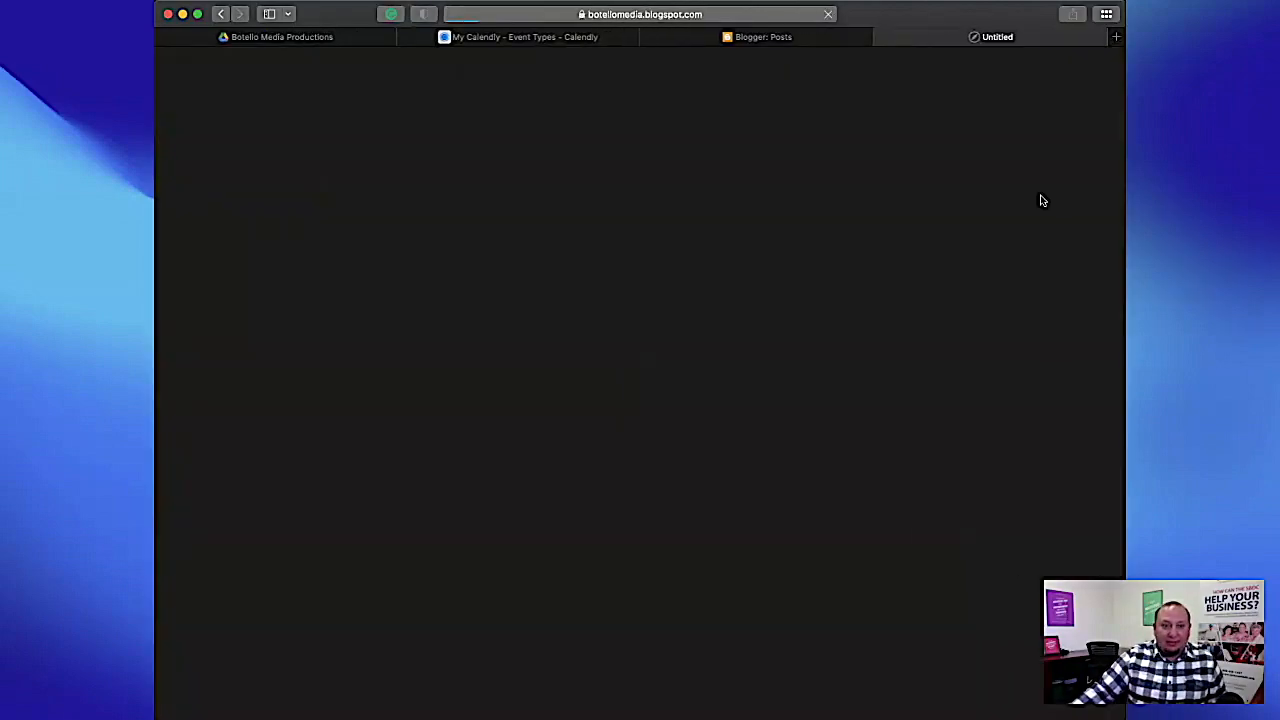
scroll(949, 330, "down", 5)
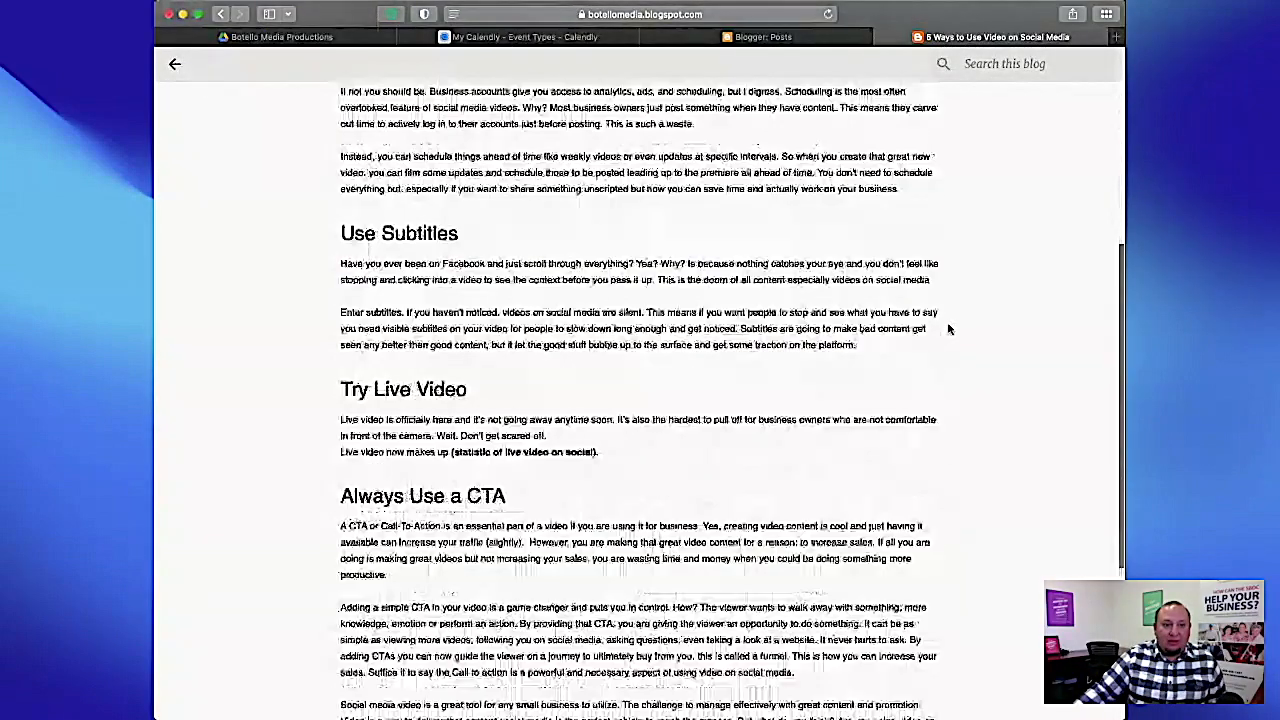
scroll(949, 330, "down", 5)
scroll(949, 330, "up", 15)
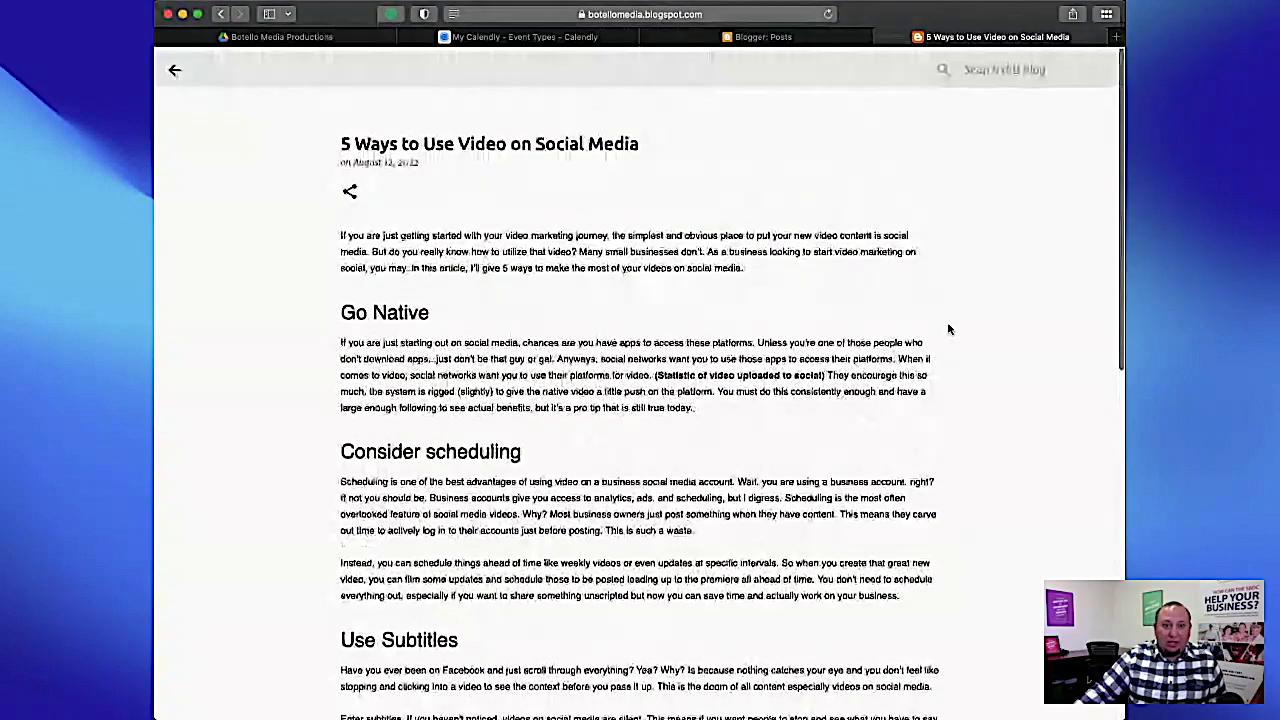
left_click(174, 70)
key("super+w")
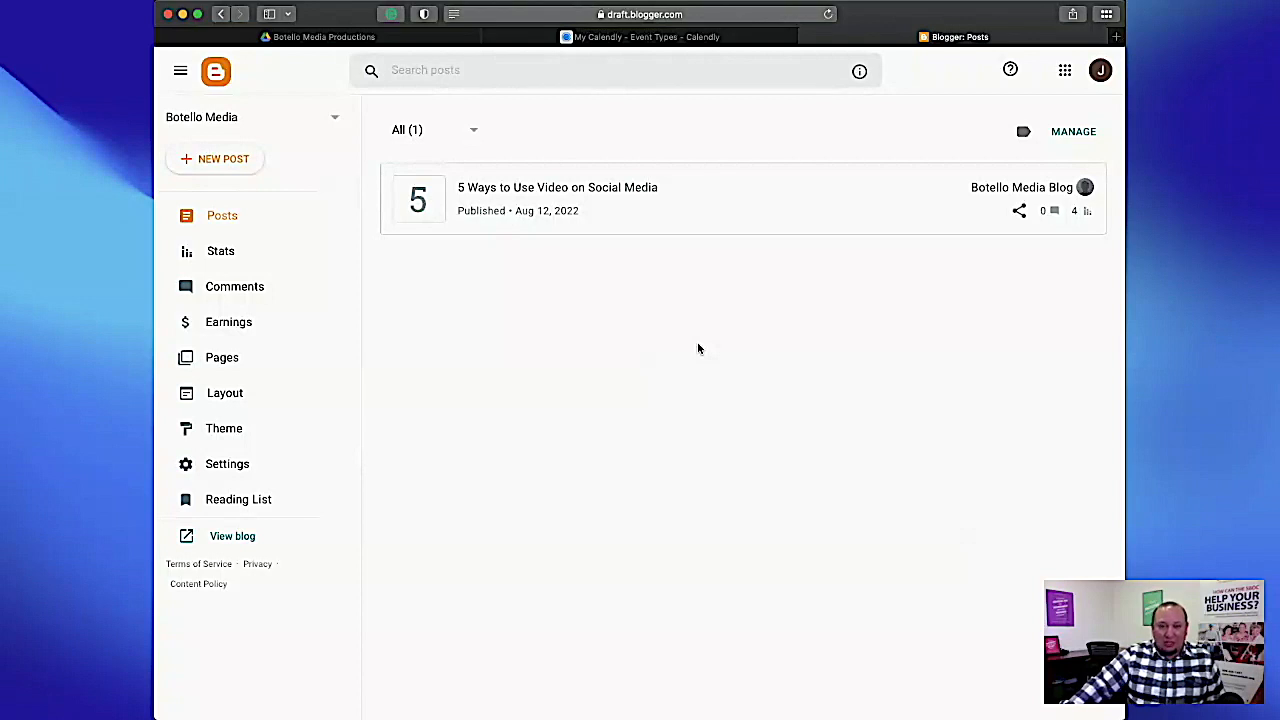
Switch back to Google Sites, exit the preview and remove the embedded blog from the Blog page.
left_click(413, 38)
scroll(804, 495, "down", 3)
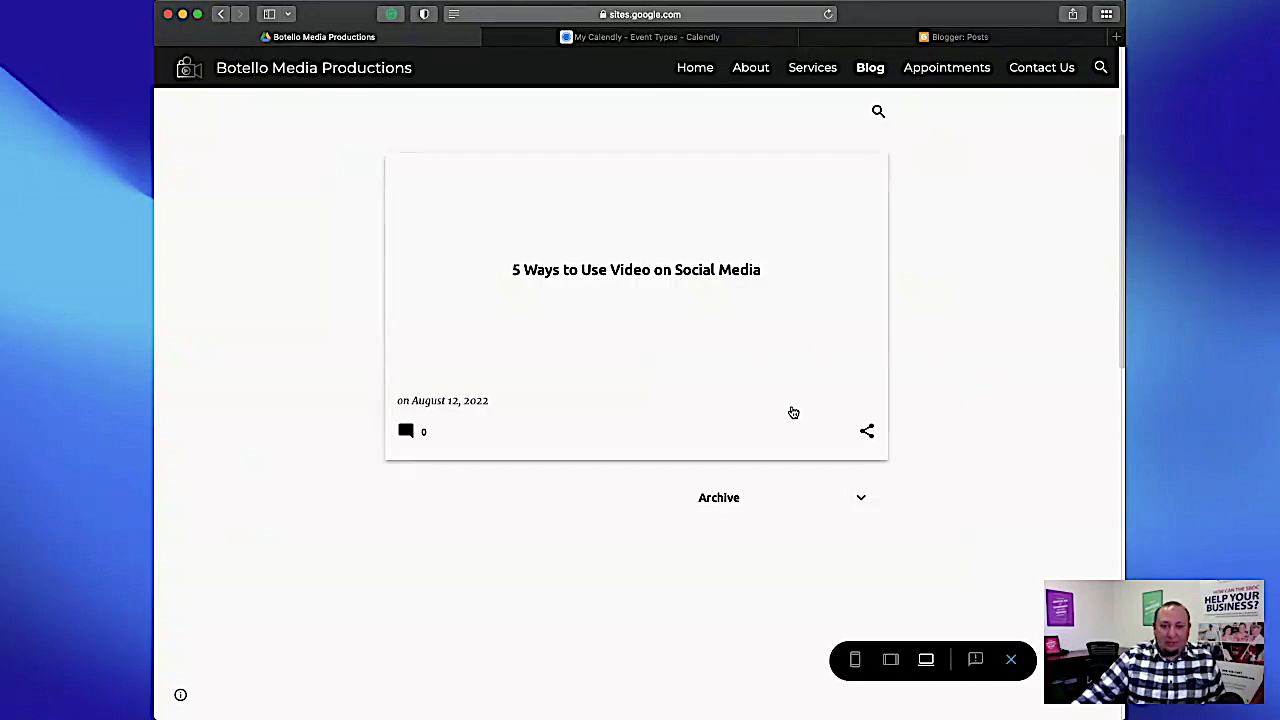
left_click(1011, 659)
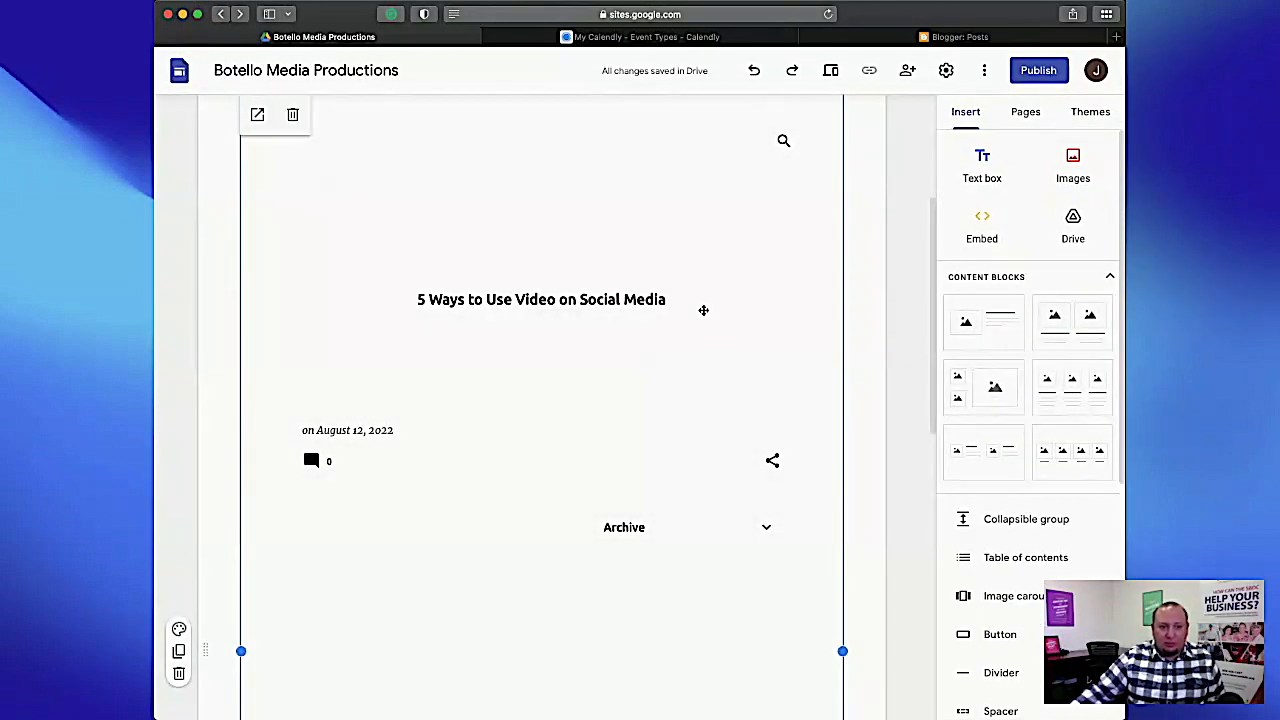
left_click(291, 119)
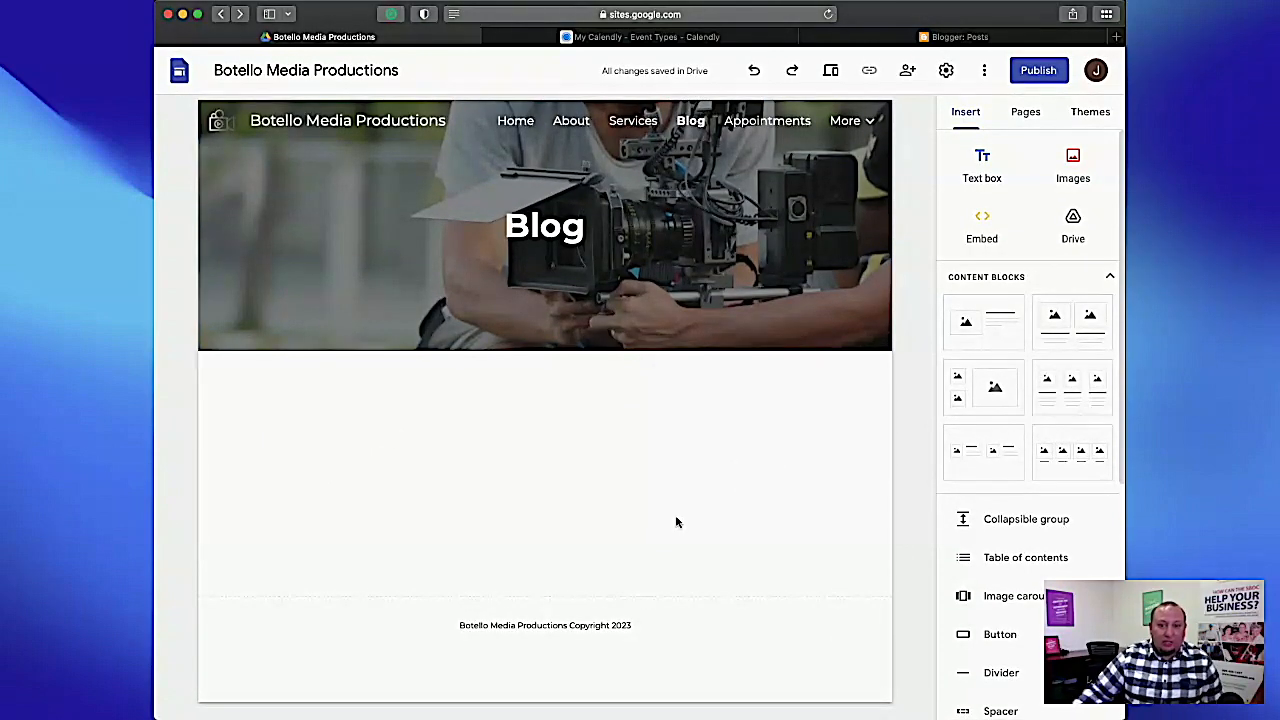
Add an image-and-text content block to the Blog page and title it "5 ways to use video on social media".
left_click(998, 326)
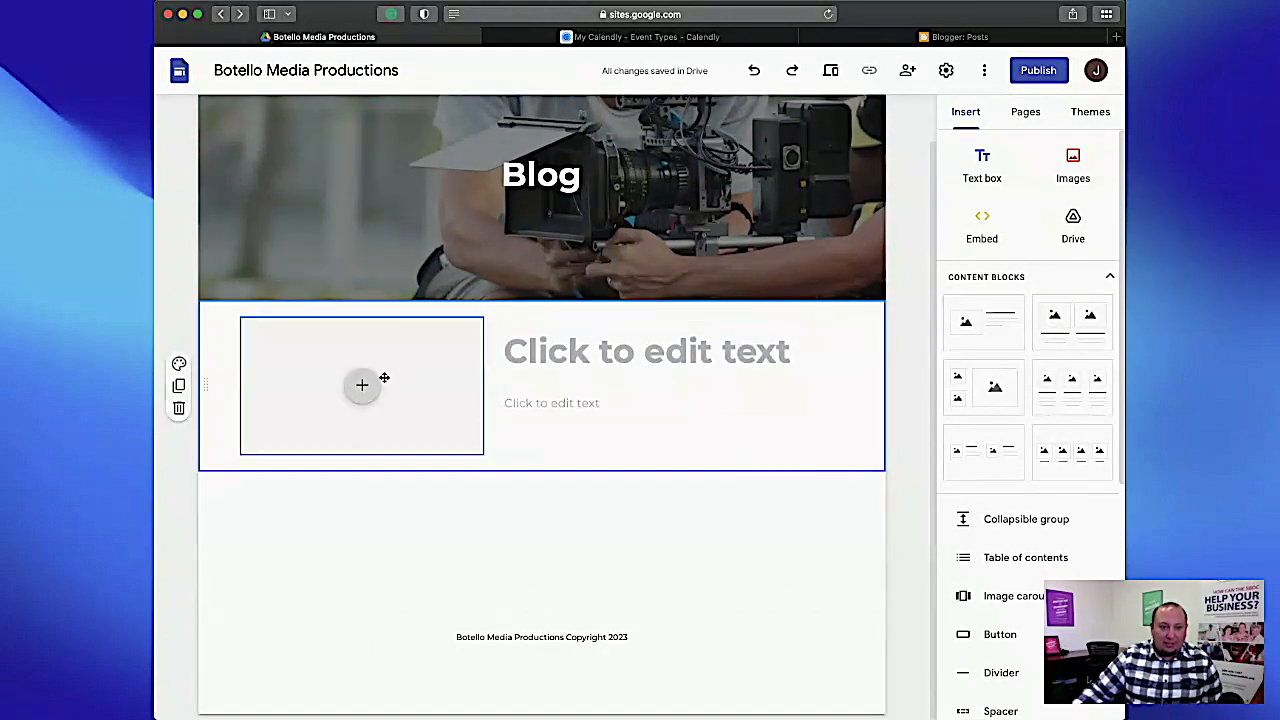
left_click(560, 348)
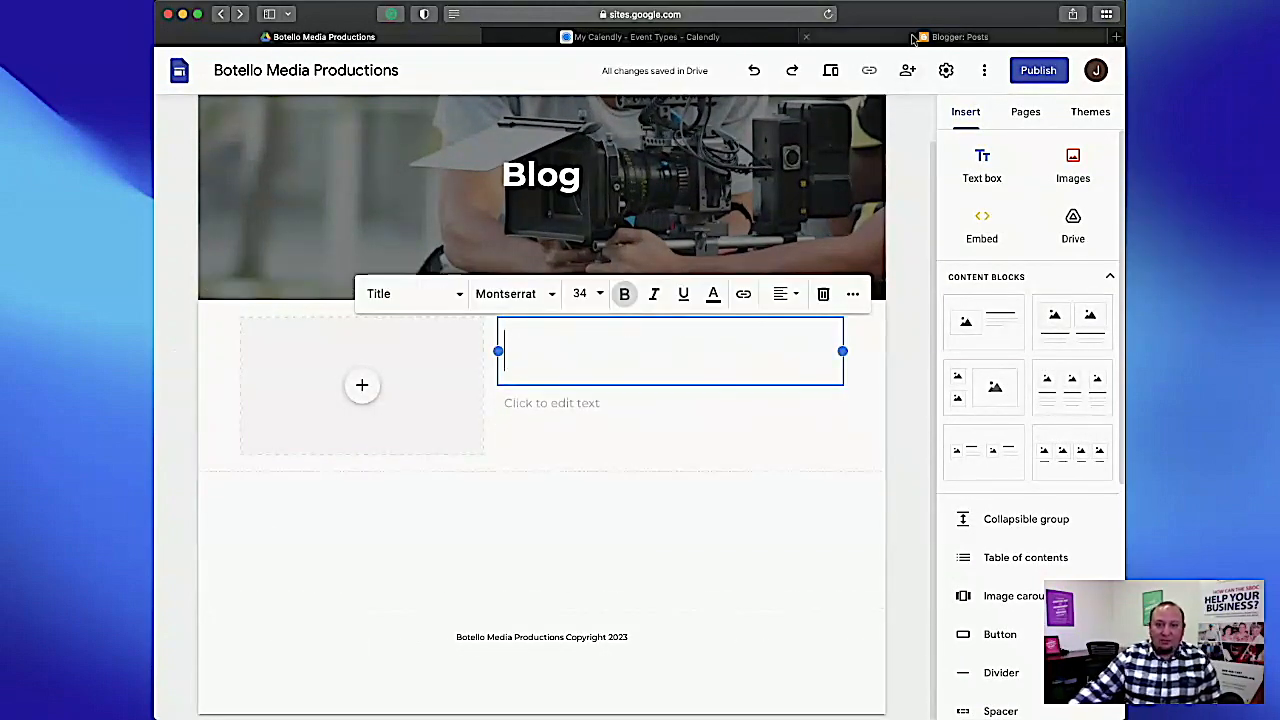
left_click(955, 37)
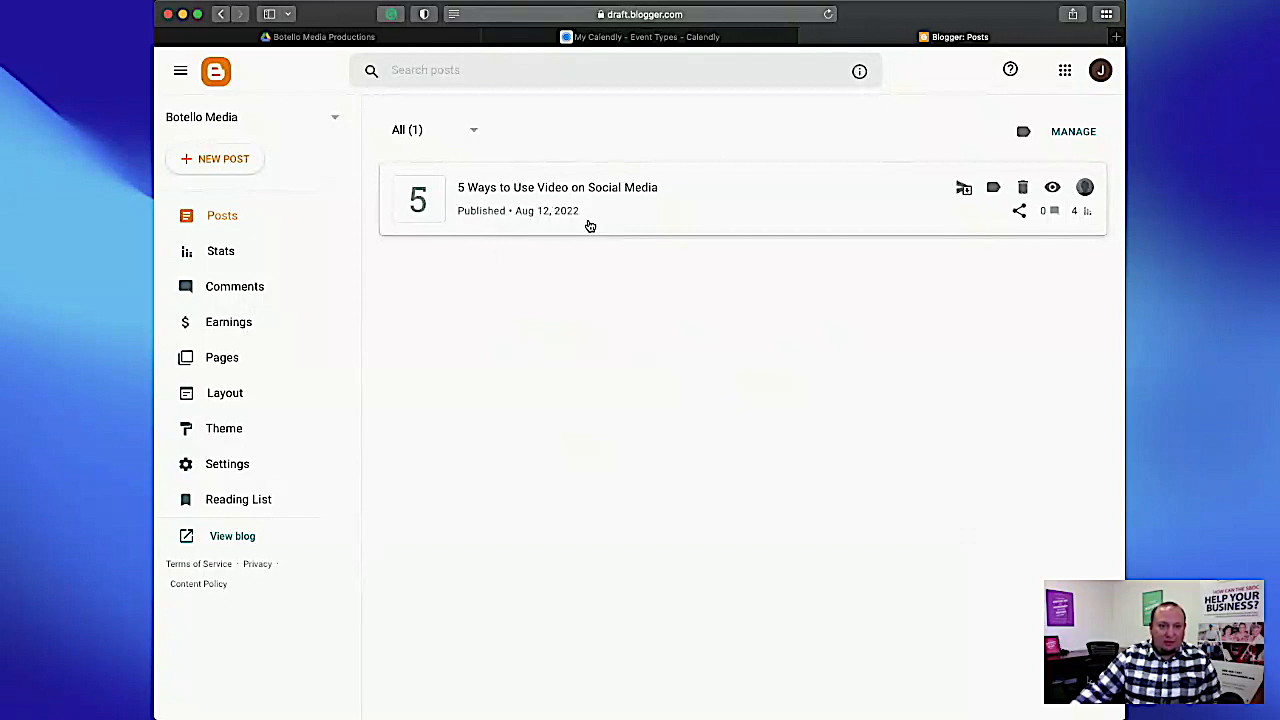
left_click(318, 37)
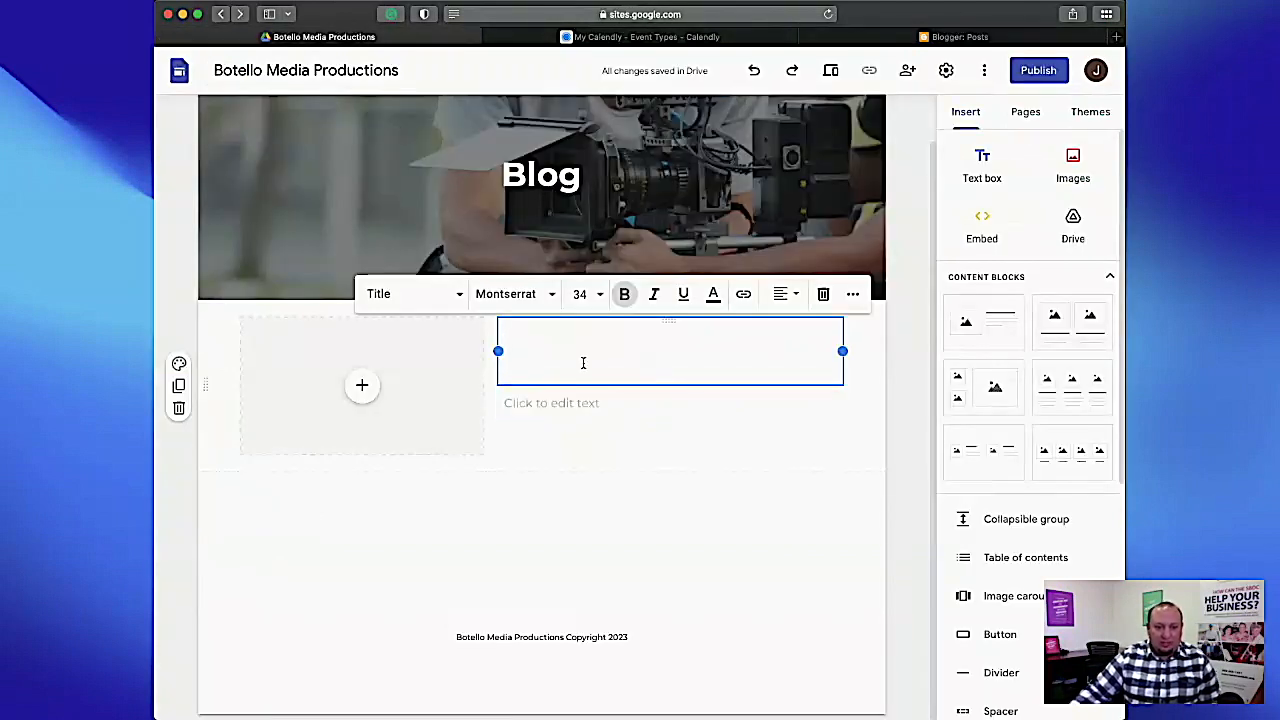
type("5 ways to use video on social media")
Copy the post's introductory paragraph from Blogger into the body text under the block's title on the Blog page.
left_click(599, 497)
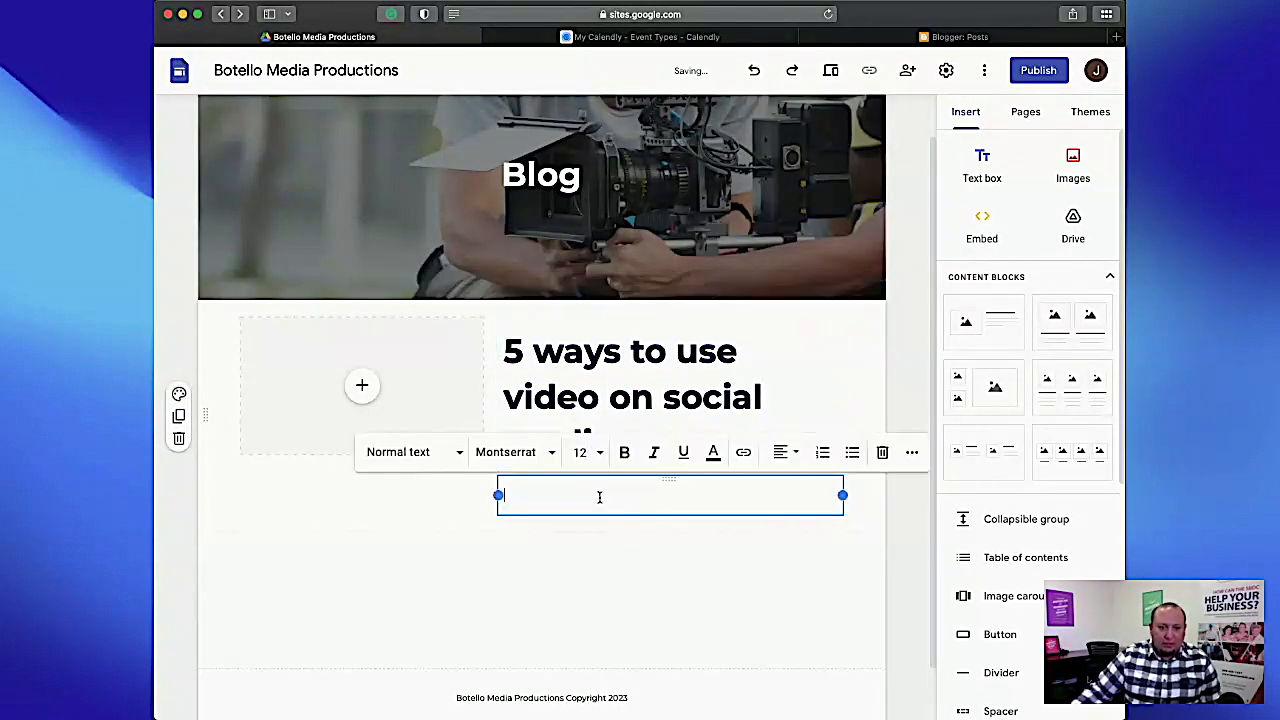
left_click(875, 40)
left_click(550, 192)
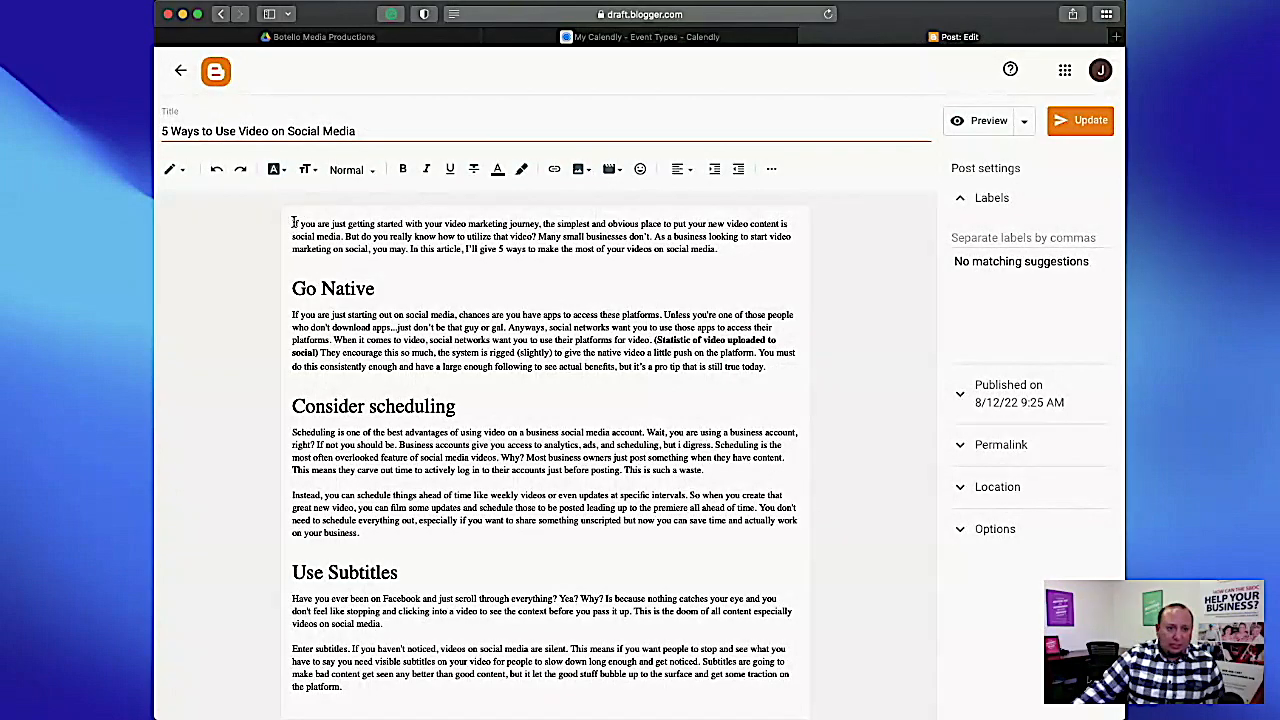
left_click_drag(290, 224, 769, 250)
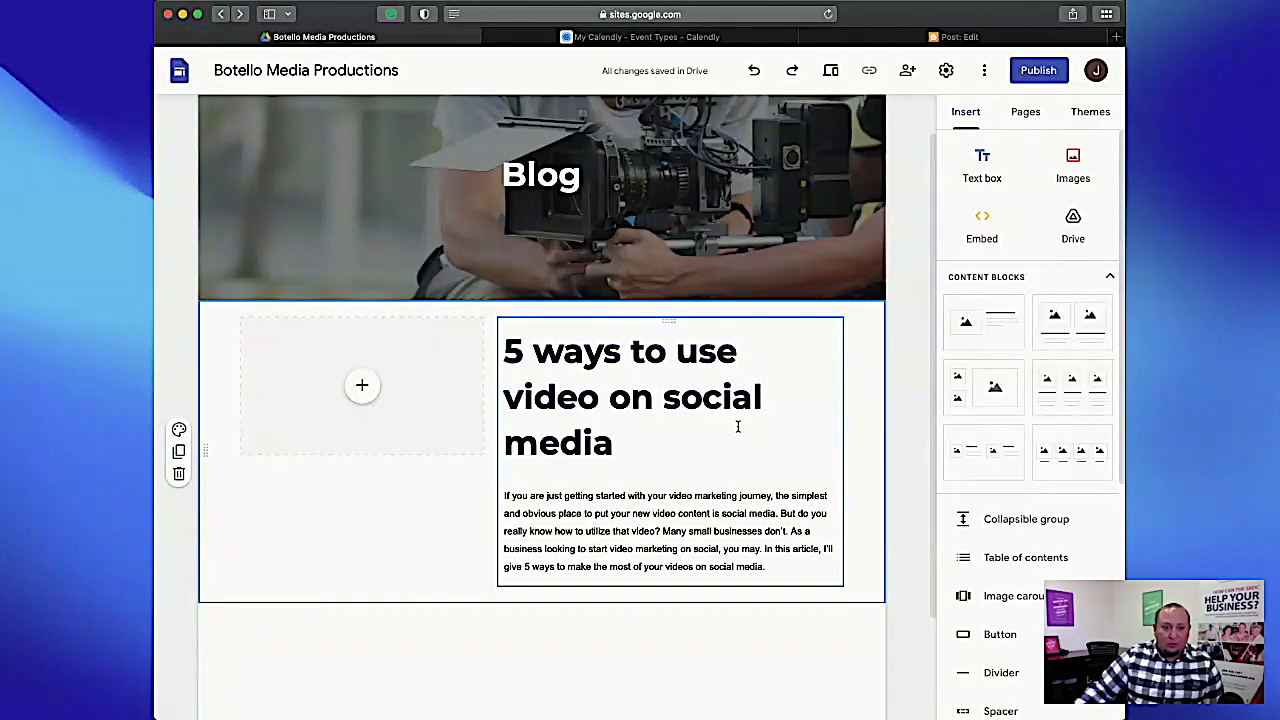
Create a new site page named with the block's copied title, "5 ways to use video on social media".
left_click(1024, 113)
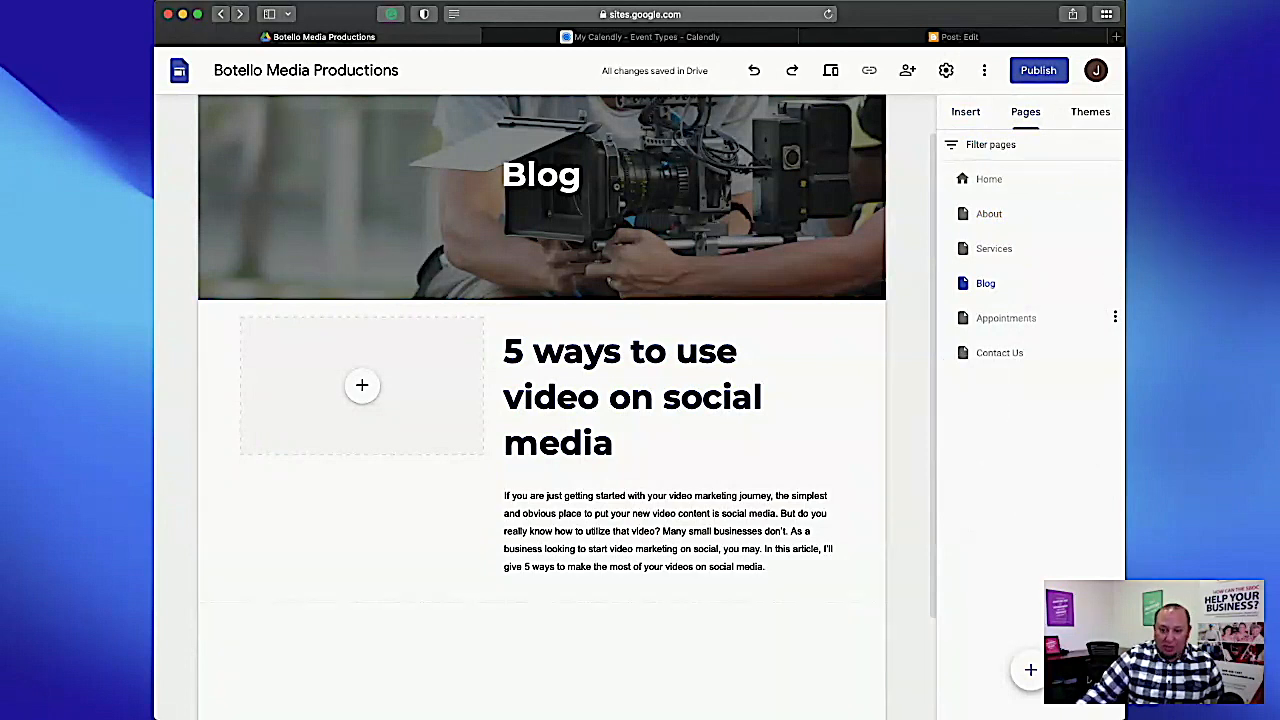
left_click(503, 354)
left_click_drag(503, 354, 657, 441)
key("super+c")
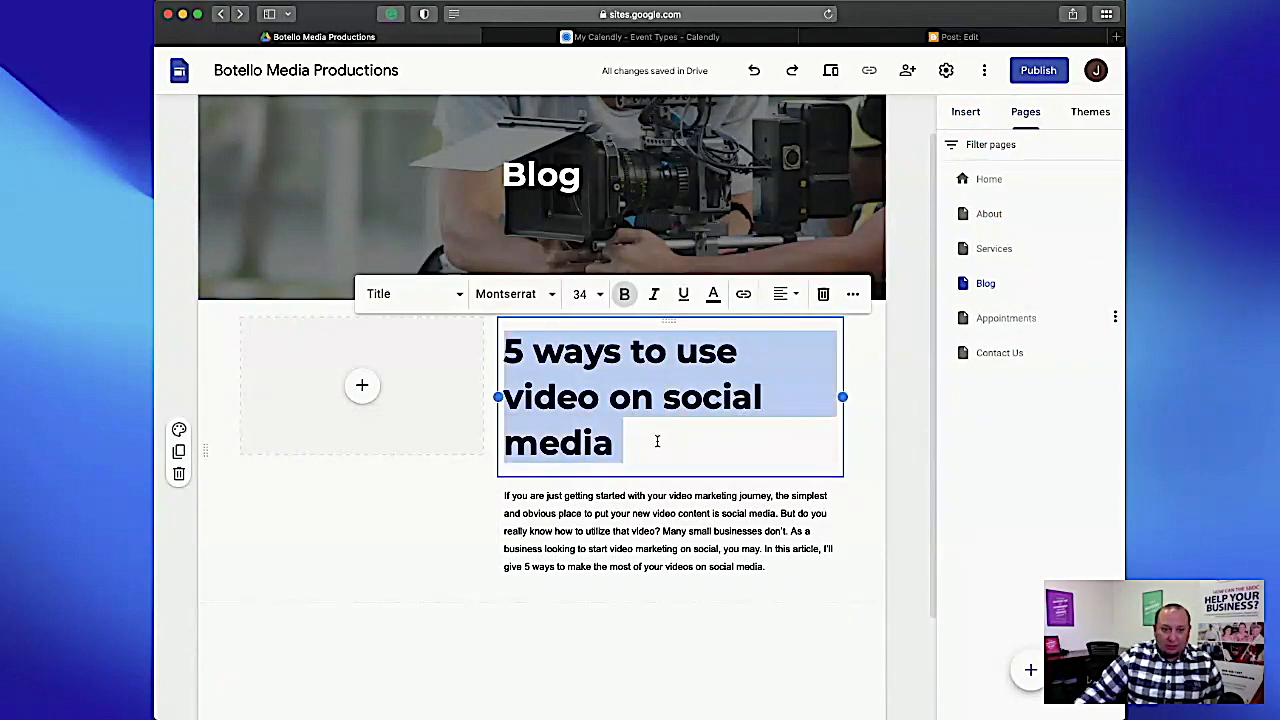
left_click(1030, 670)
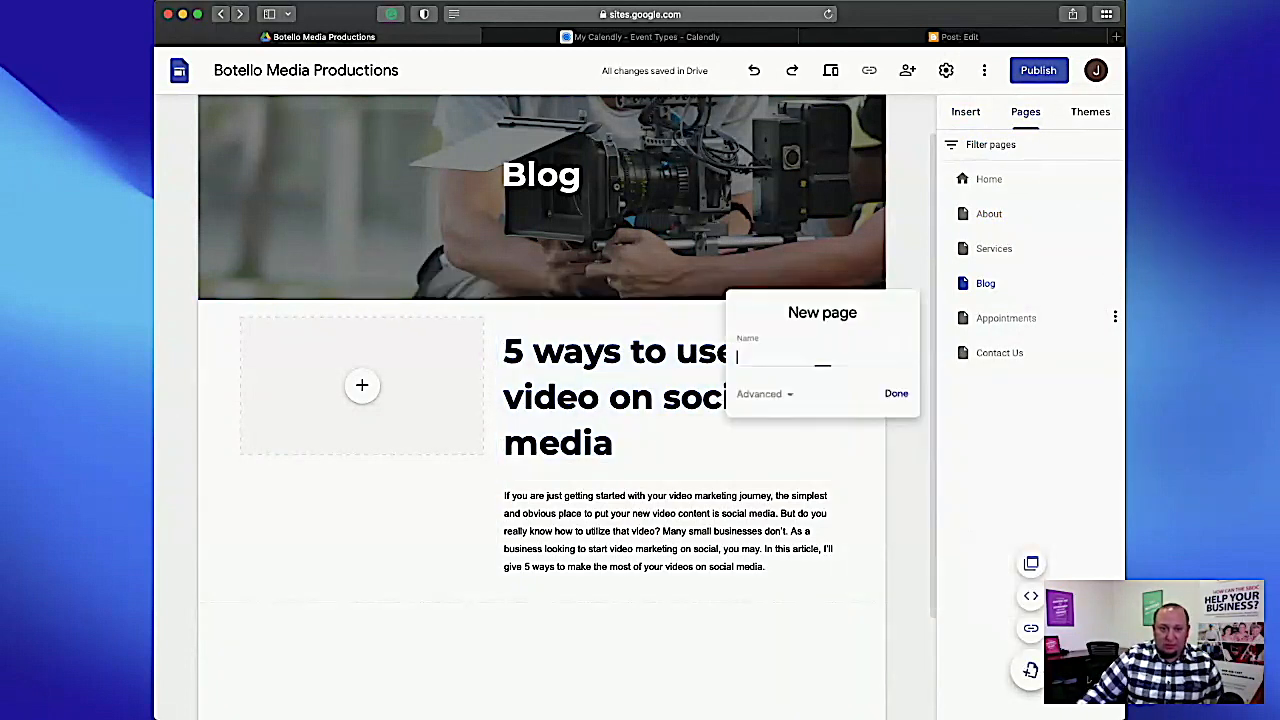
key("super+v")
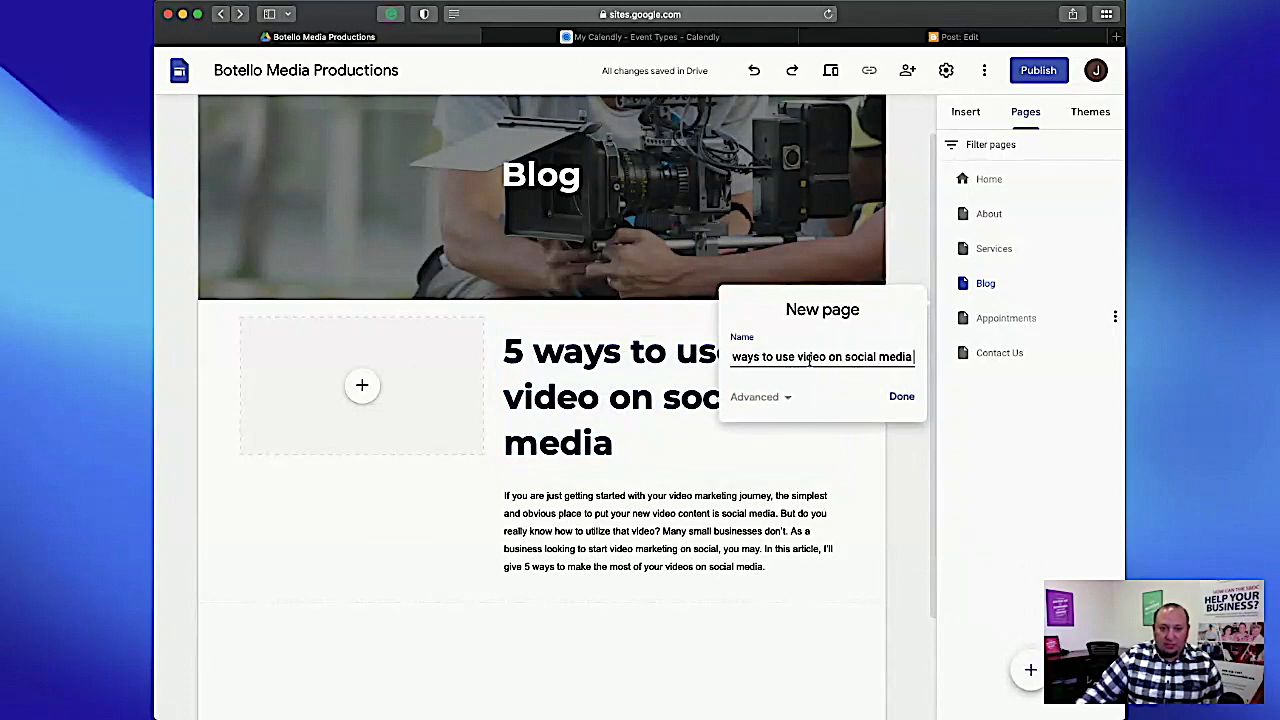
left_click(901, 397)
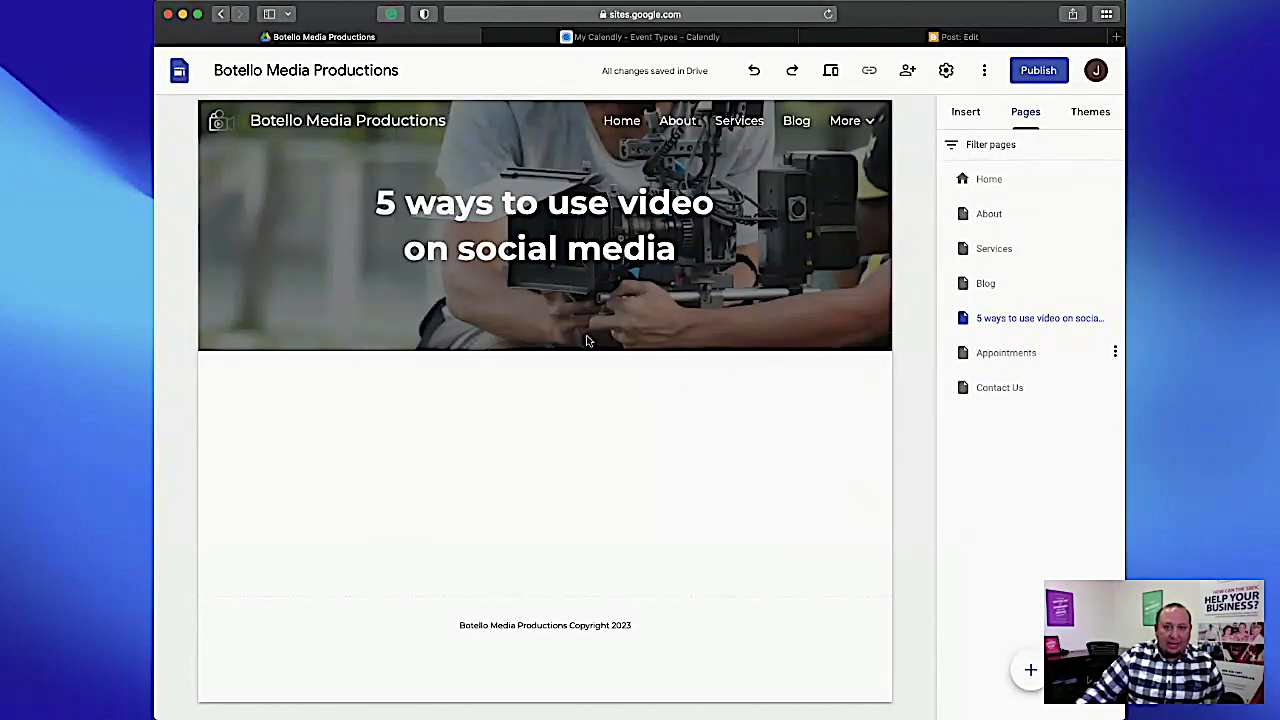
Switch to Blogger, copy the post's entire body text and return to Google Sites.
left_click(955, 37)
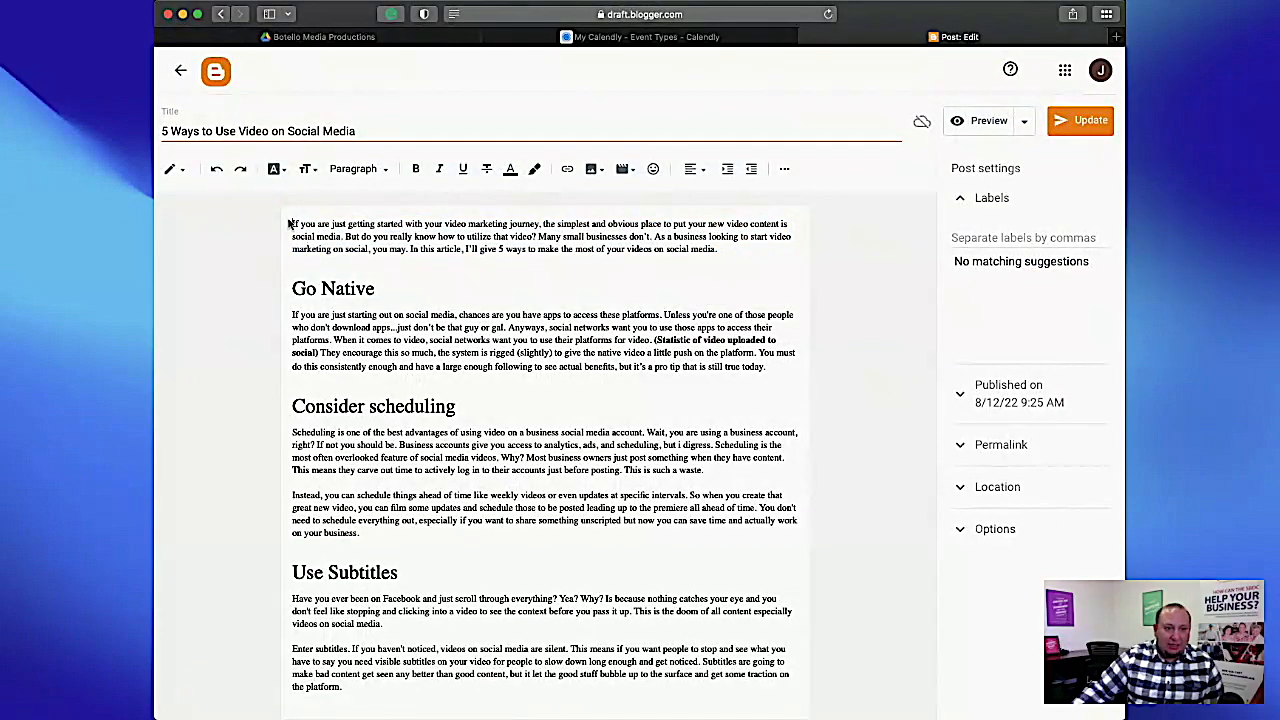
left_click_drag(292, 224, 450, 719)
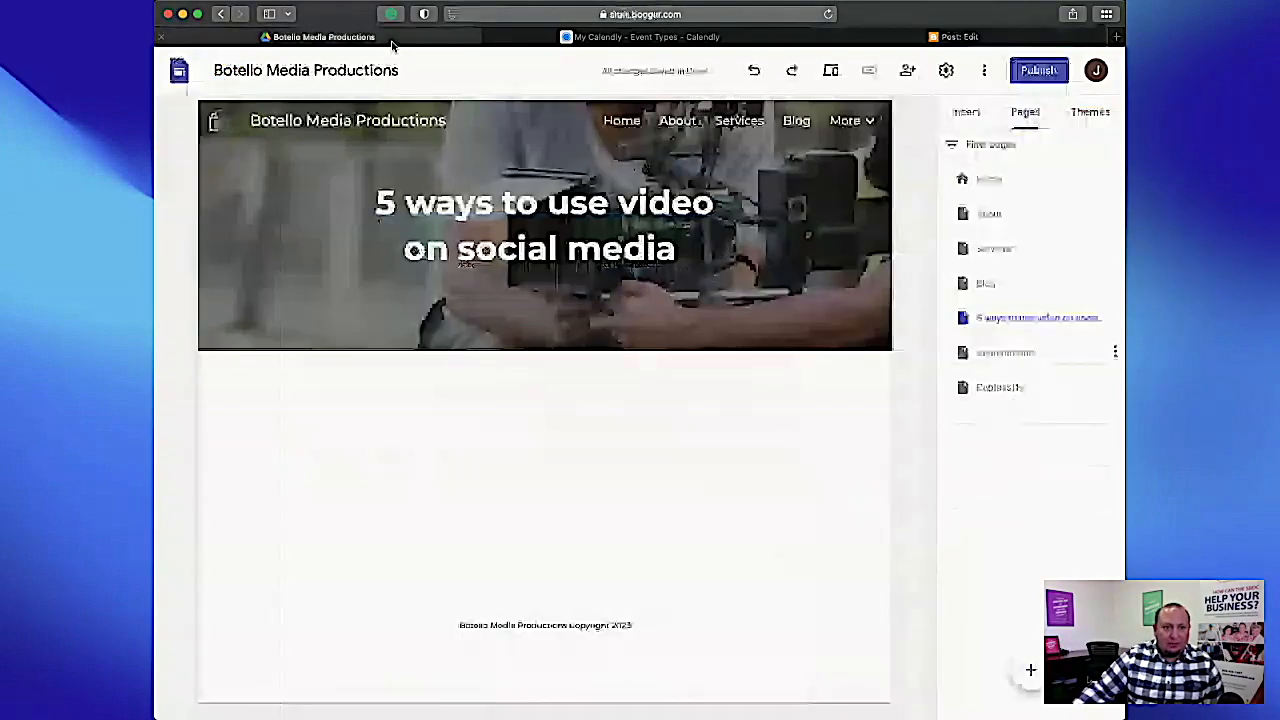
left_click(395, 38)
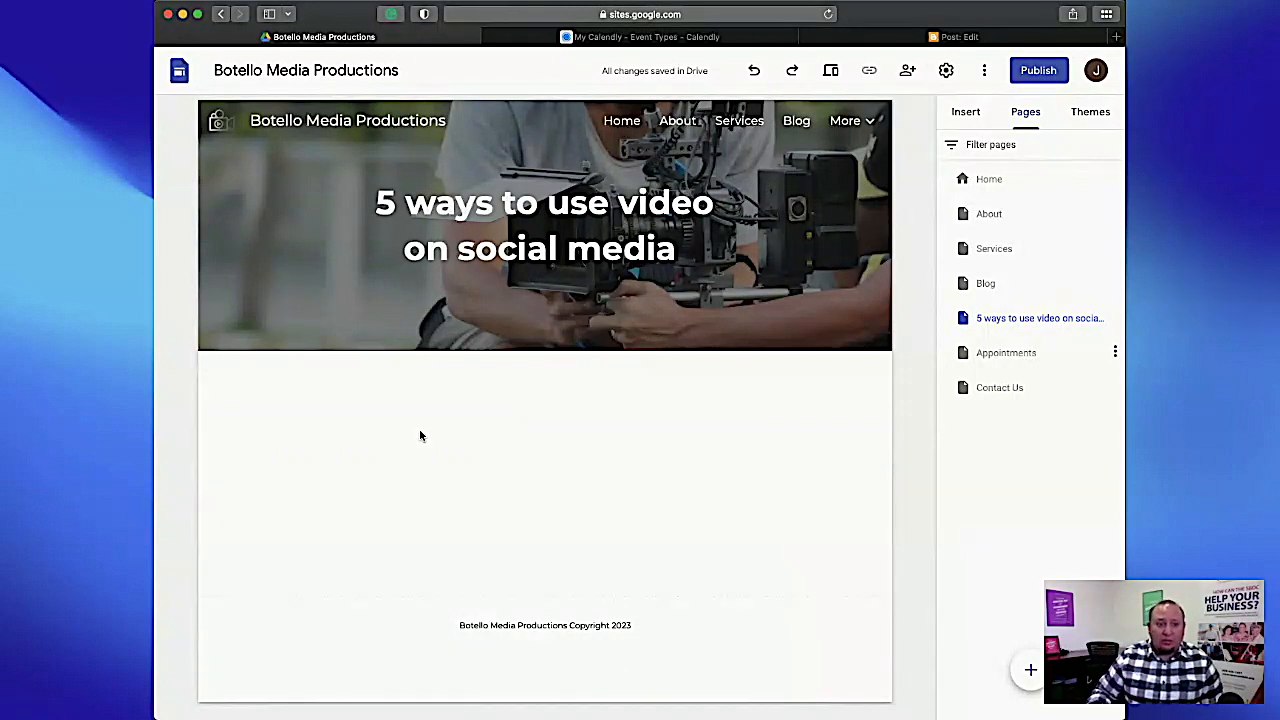
Insert a text box on the new article page and paste the full post text into it.
left_click(965, 112)
left_click(981, 163)
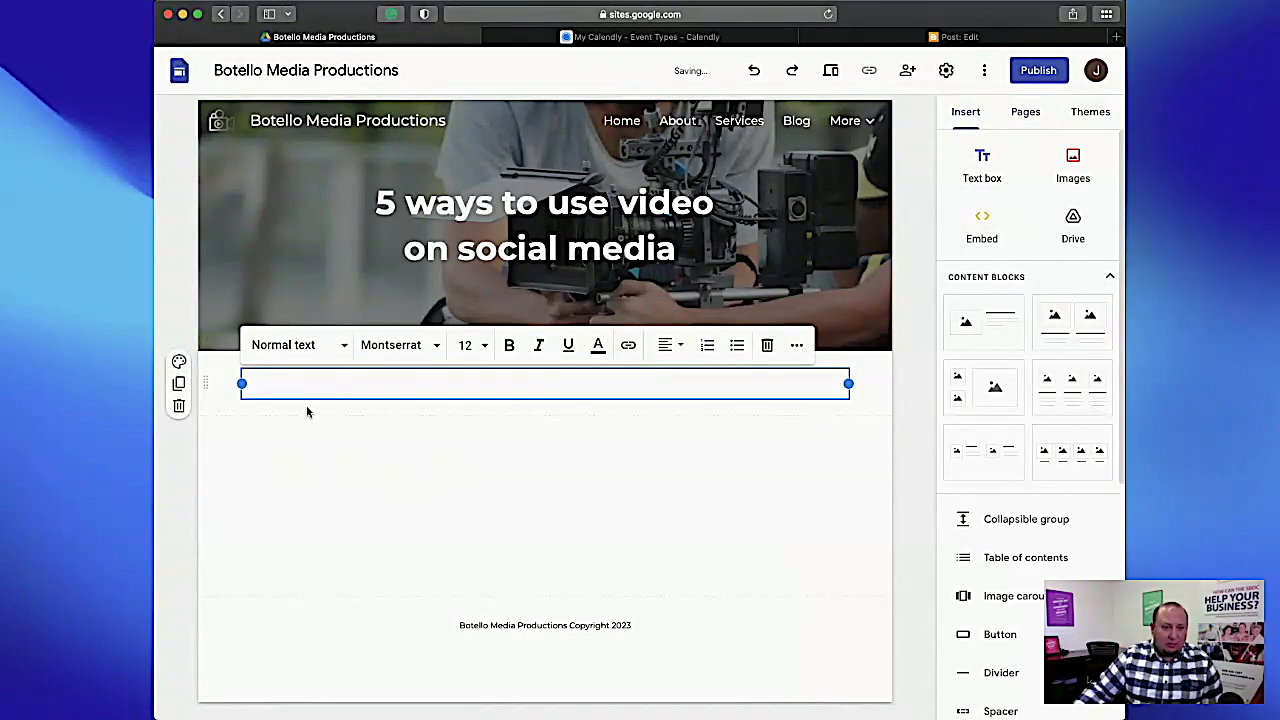
key("super+v")
scroll(365, 482, "up", 15)
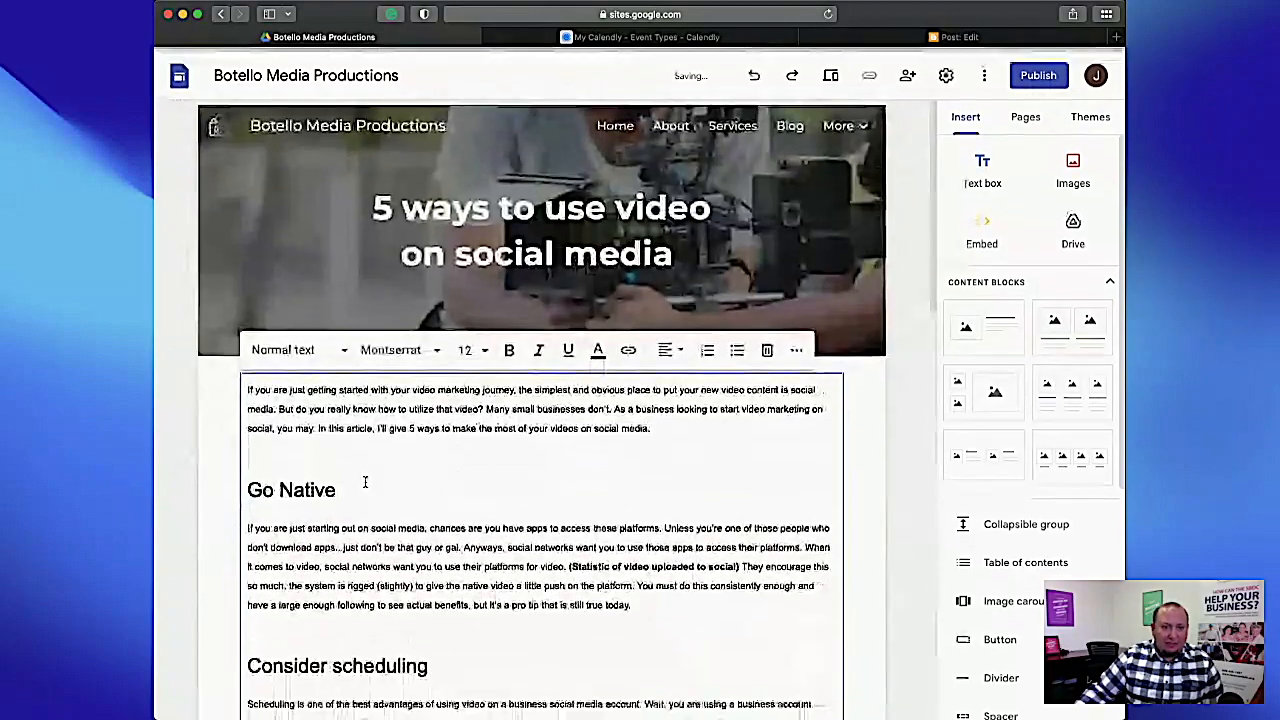
left_click(365, 484)
left_click(870, 432)
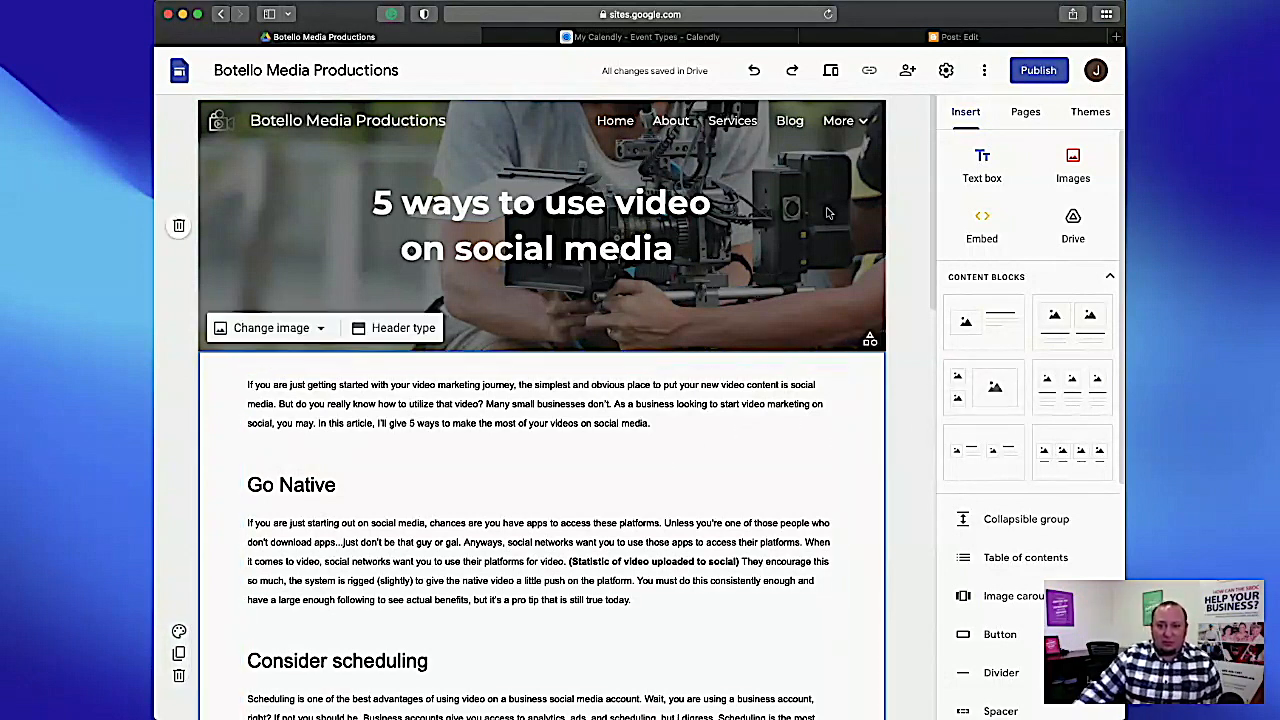
Hide the "5 ways to use video on social media" page from navigation and nest it under the Blog page.
left_click(1027, 113)
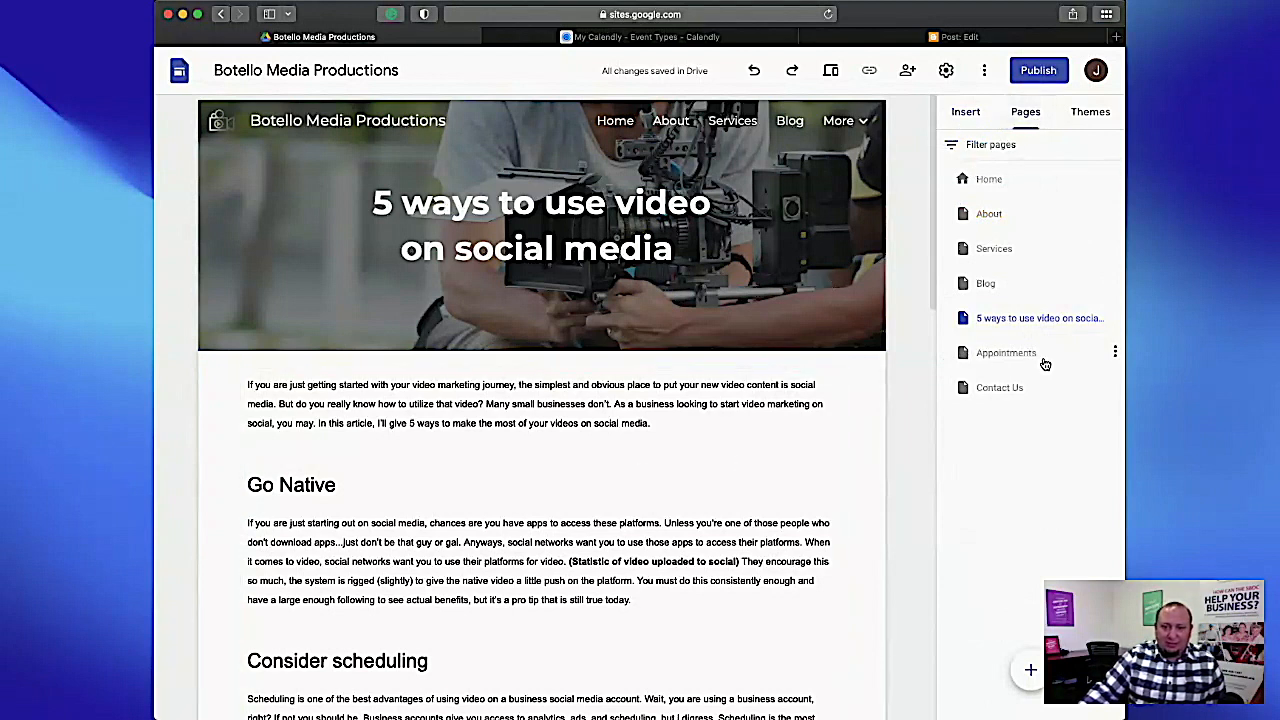
left_click(998, 318)
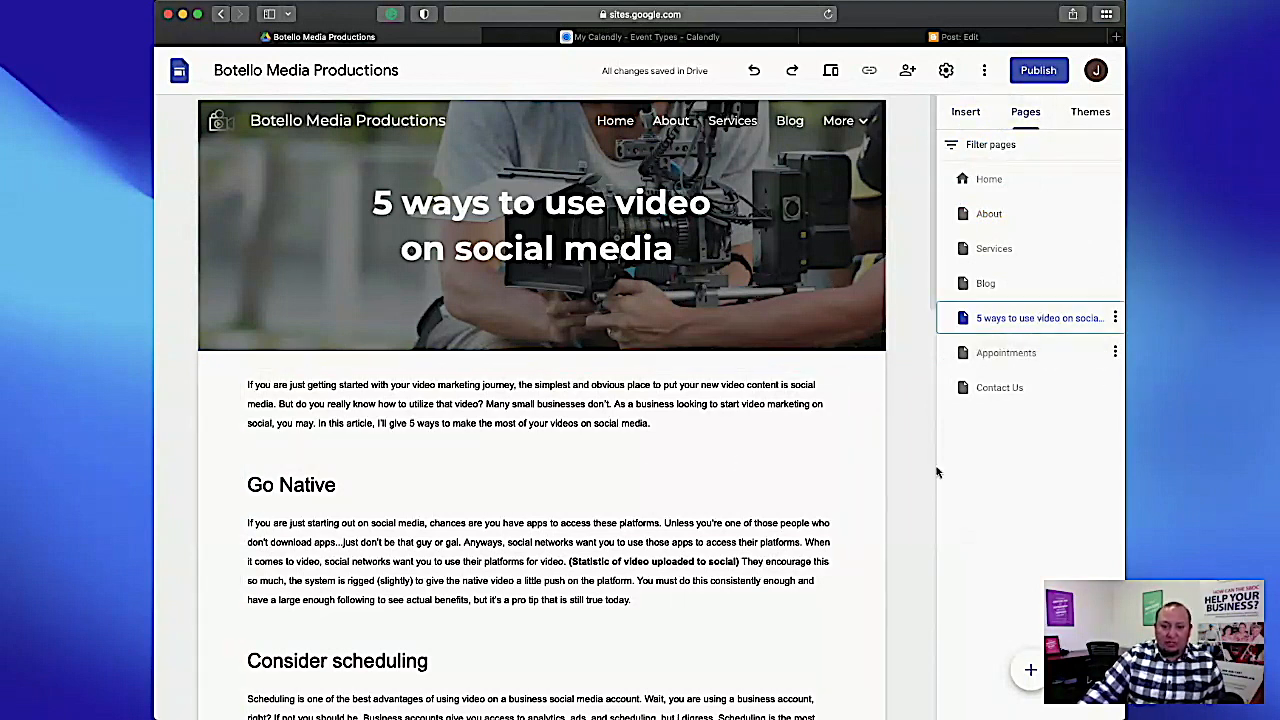
left_click_drag(1044, 314, 1040, 315)
left_click(1115, 318)
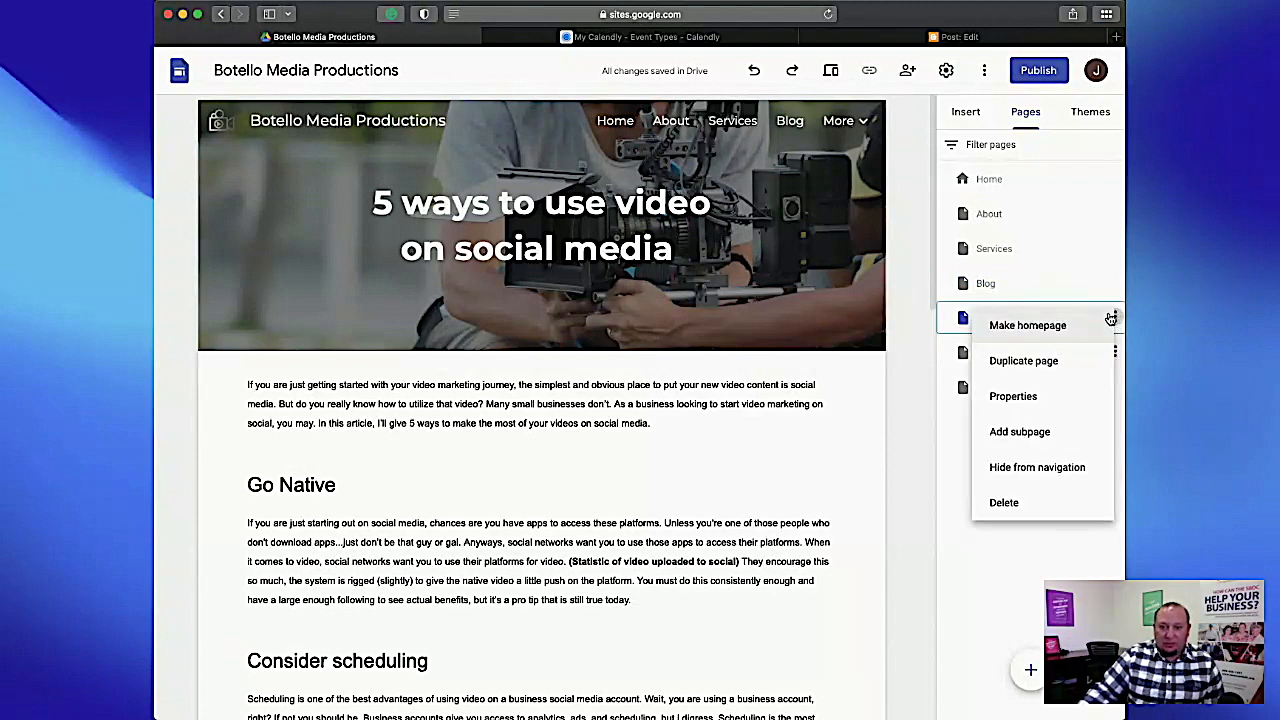
left_click(1076, 463)
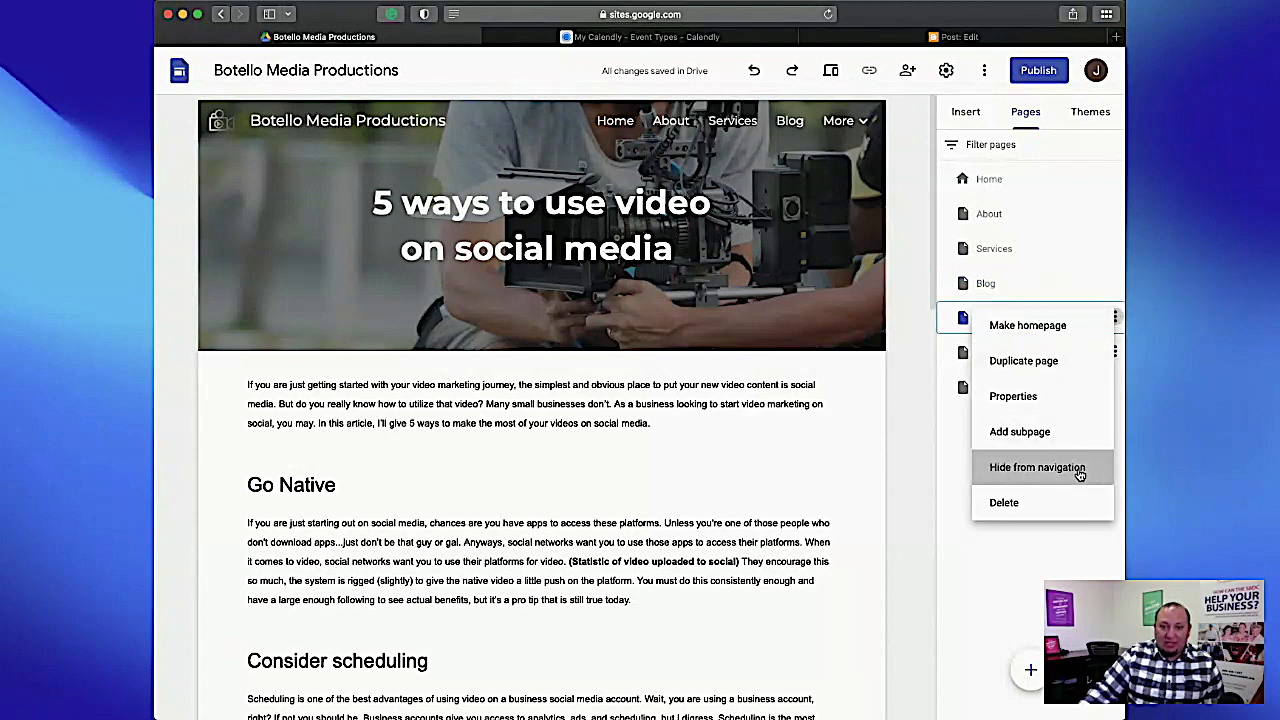
left_click_drag(986, 317, 988, 288)
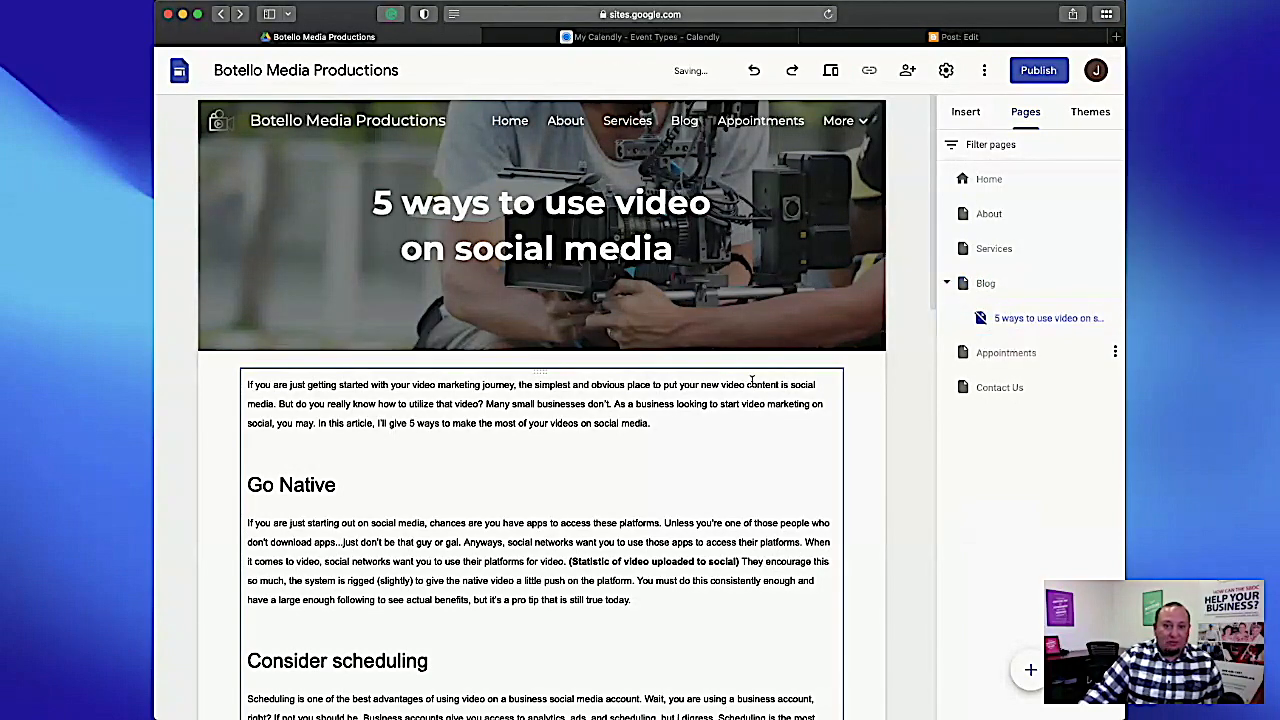
On the Blog page, link the block's title to the "5 ways to use video on social media" subpage.
left_click(982, 285)
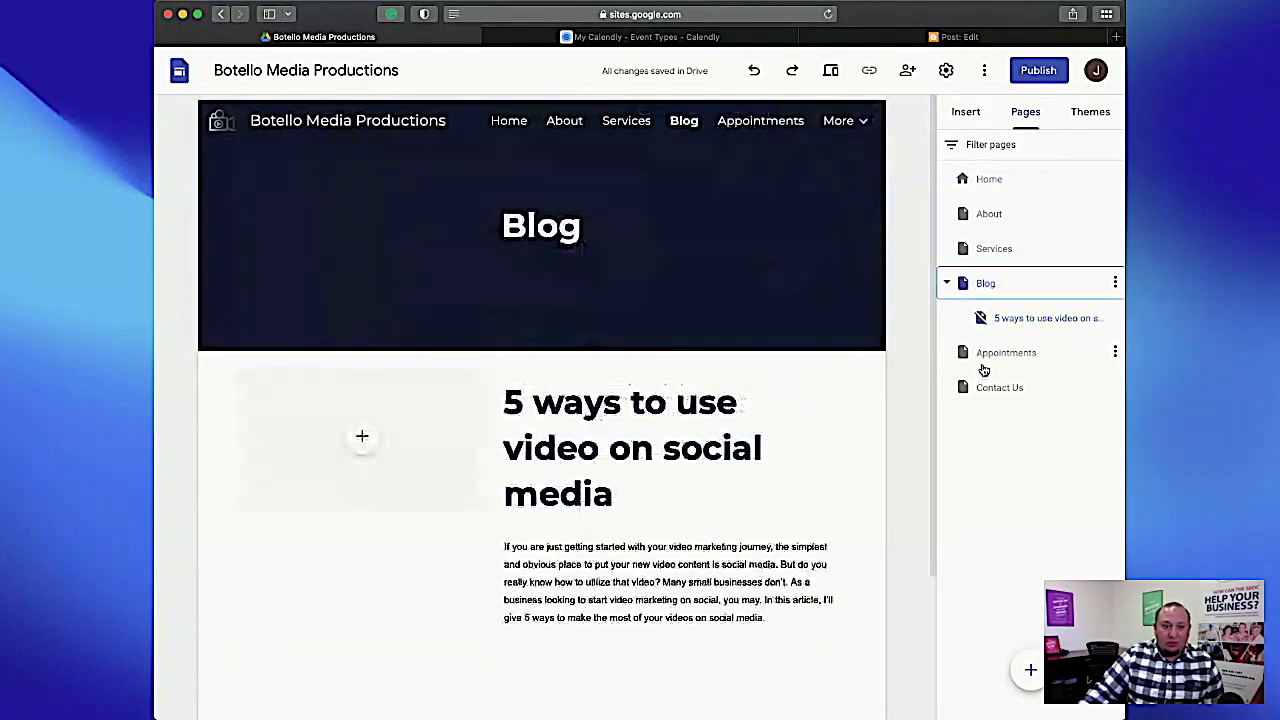
left_click(526, 448)
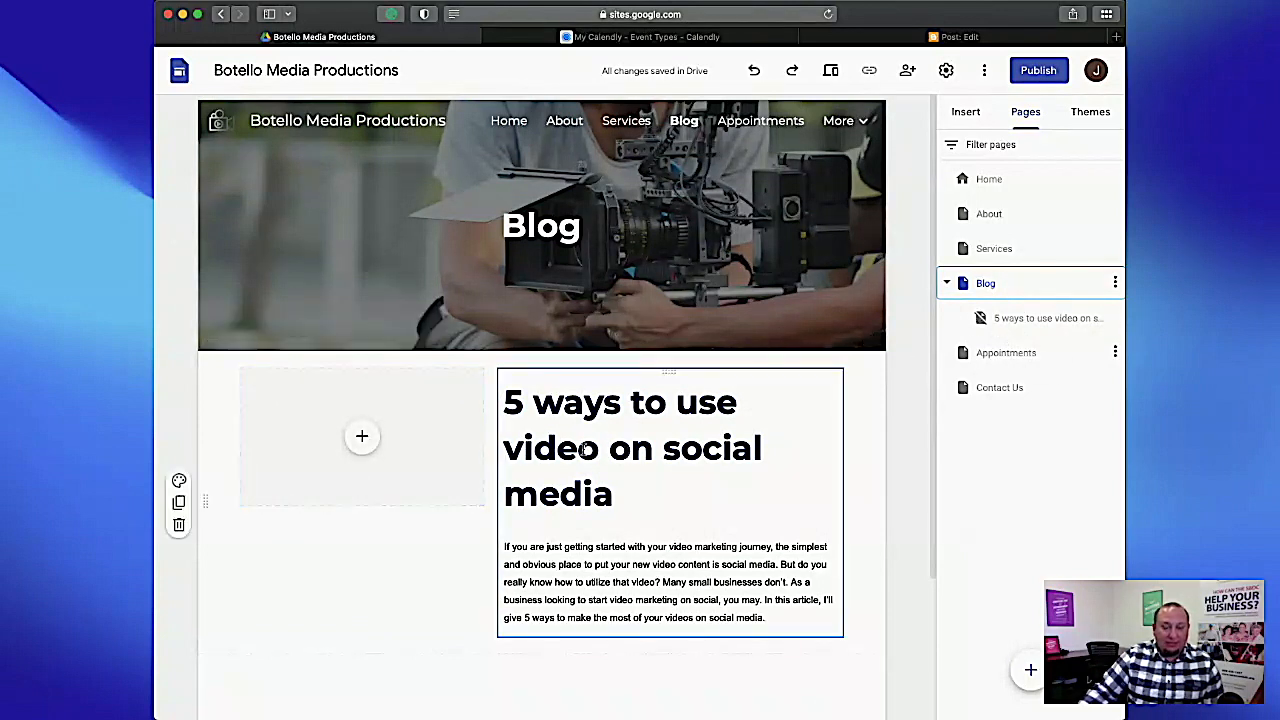
left_click(583, 449)
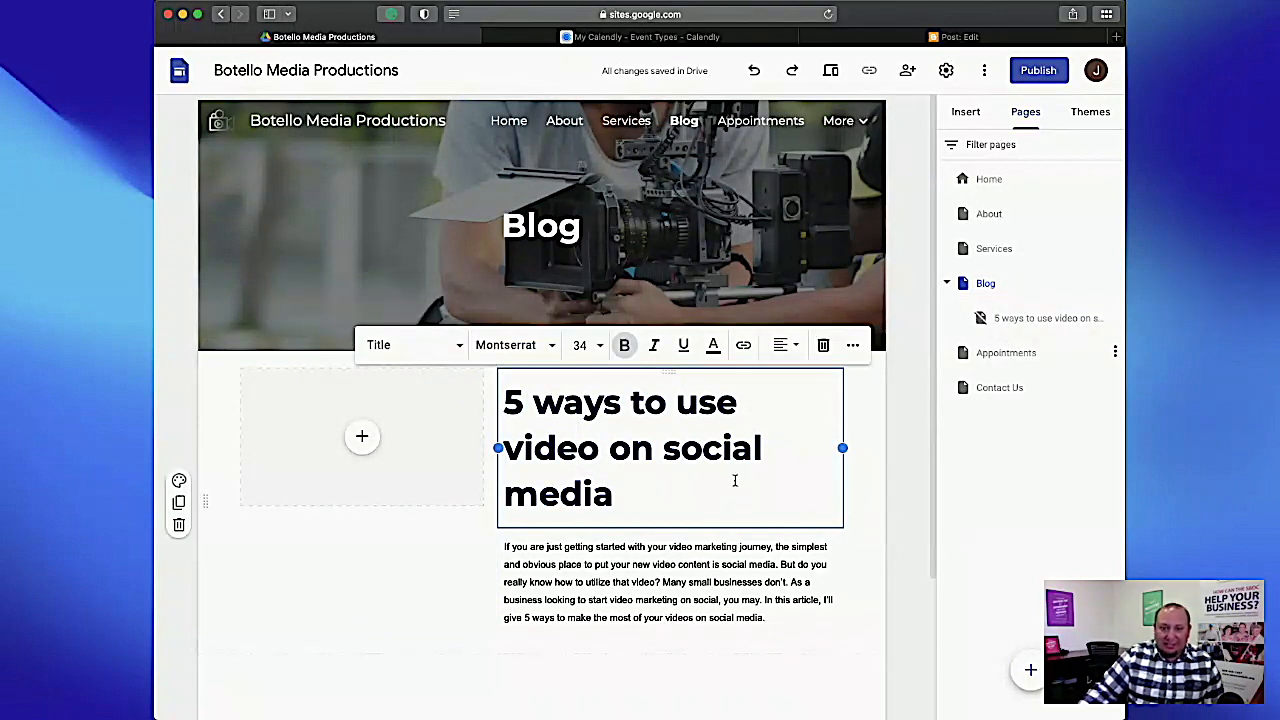
left_click(745, 346)
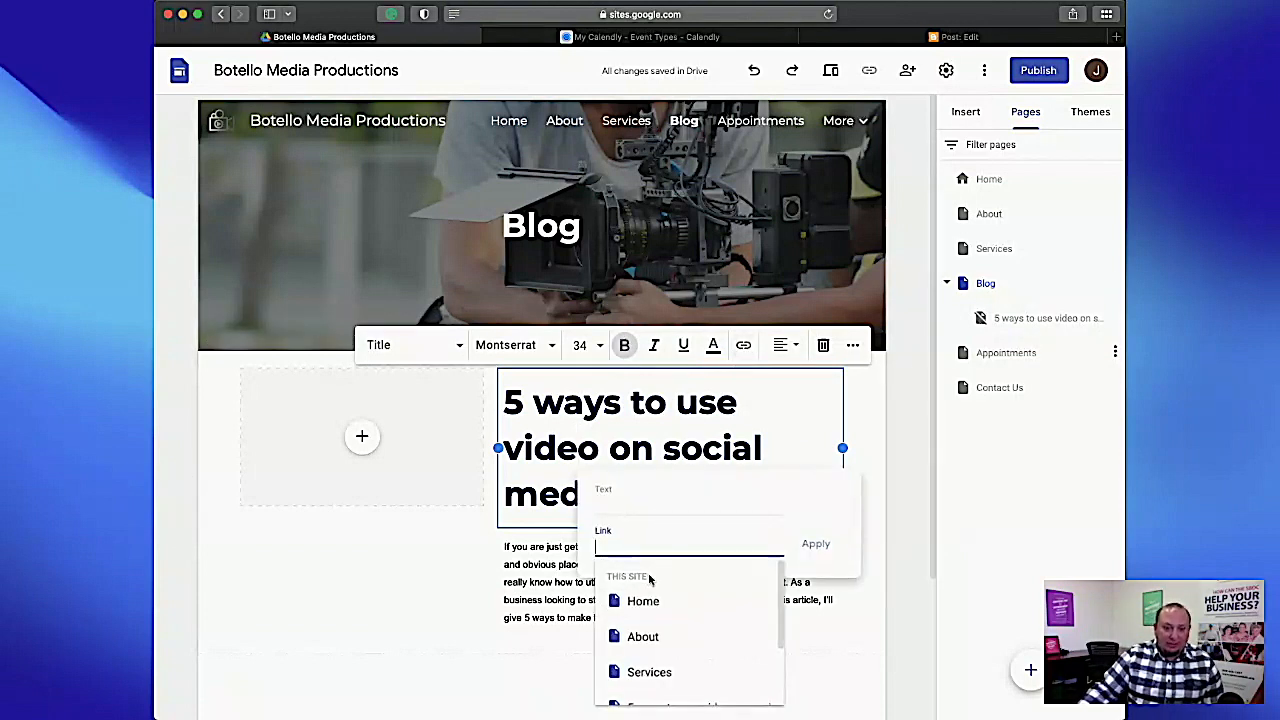
scroll(660, 620, "down", 2)
left_click(666, 626)
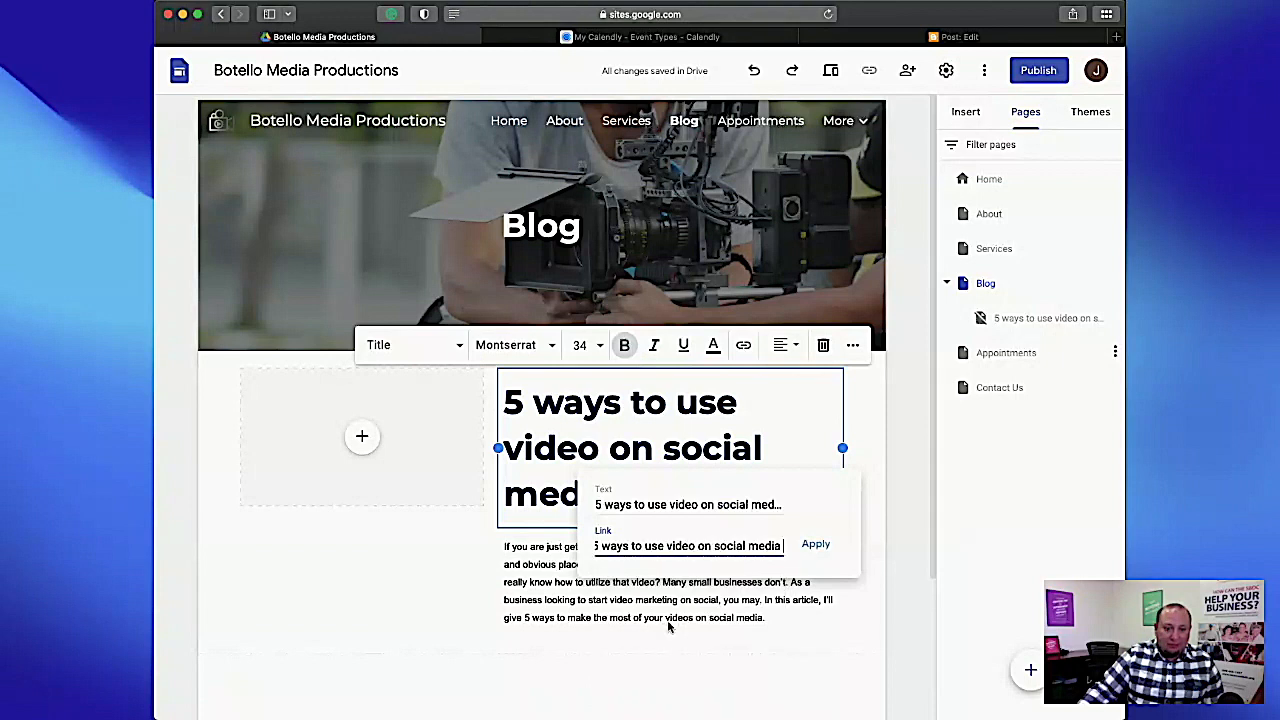
left_click(815, 546)
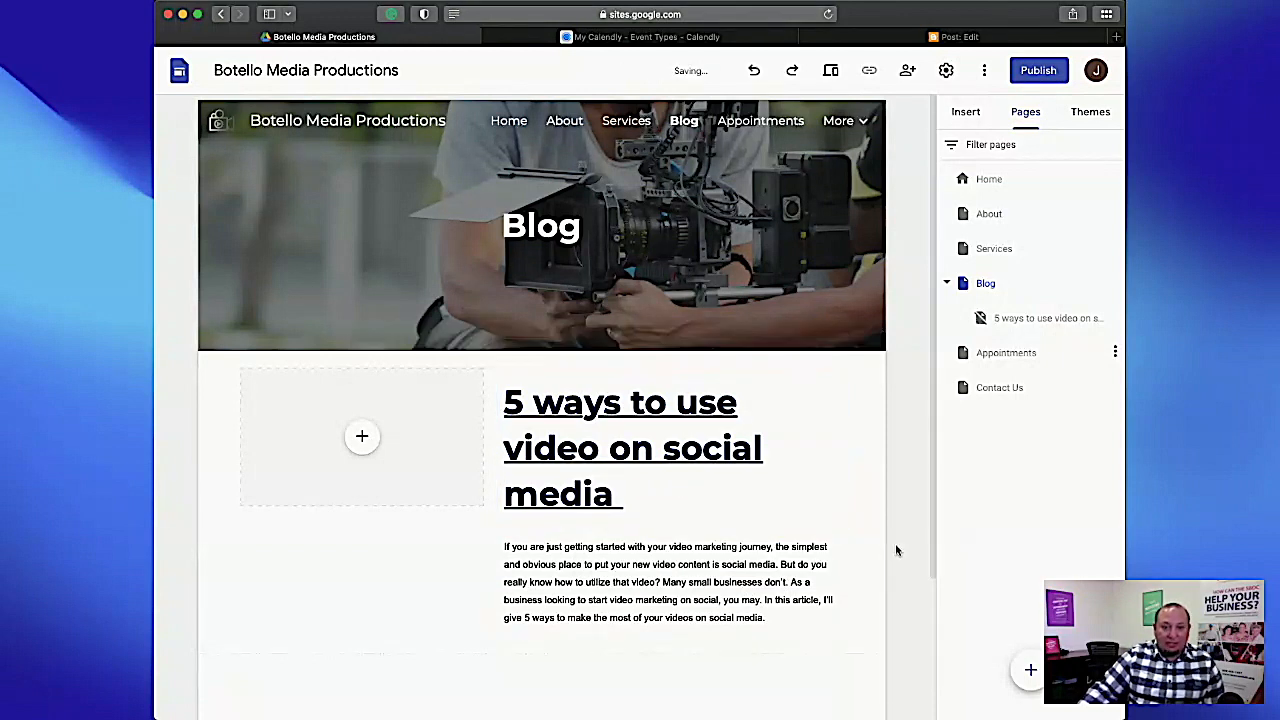
Preview the Blog page, follow the title link to the article, go back and exit the preview.
left_click(565, 428)
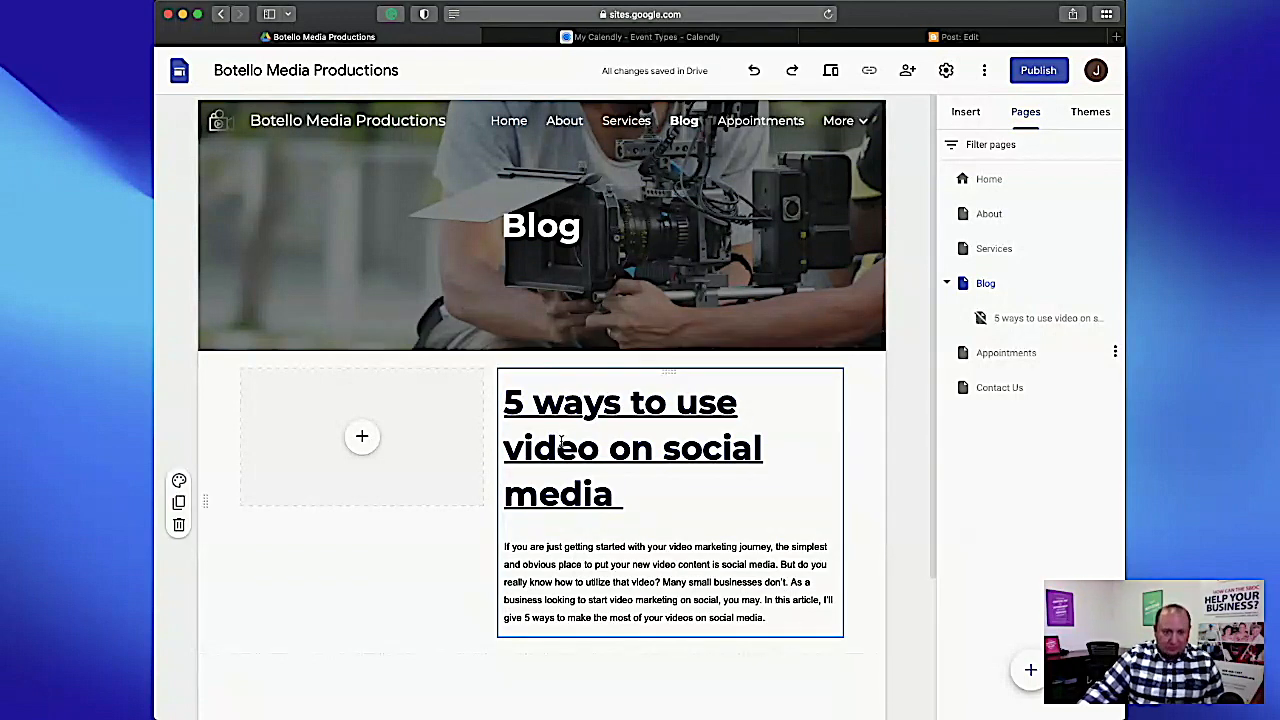
left_click(561, 441)
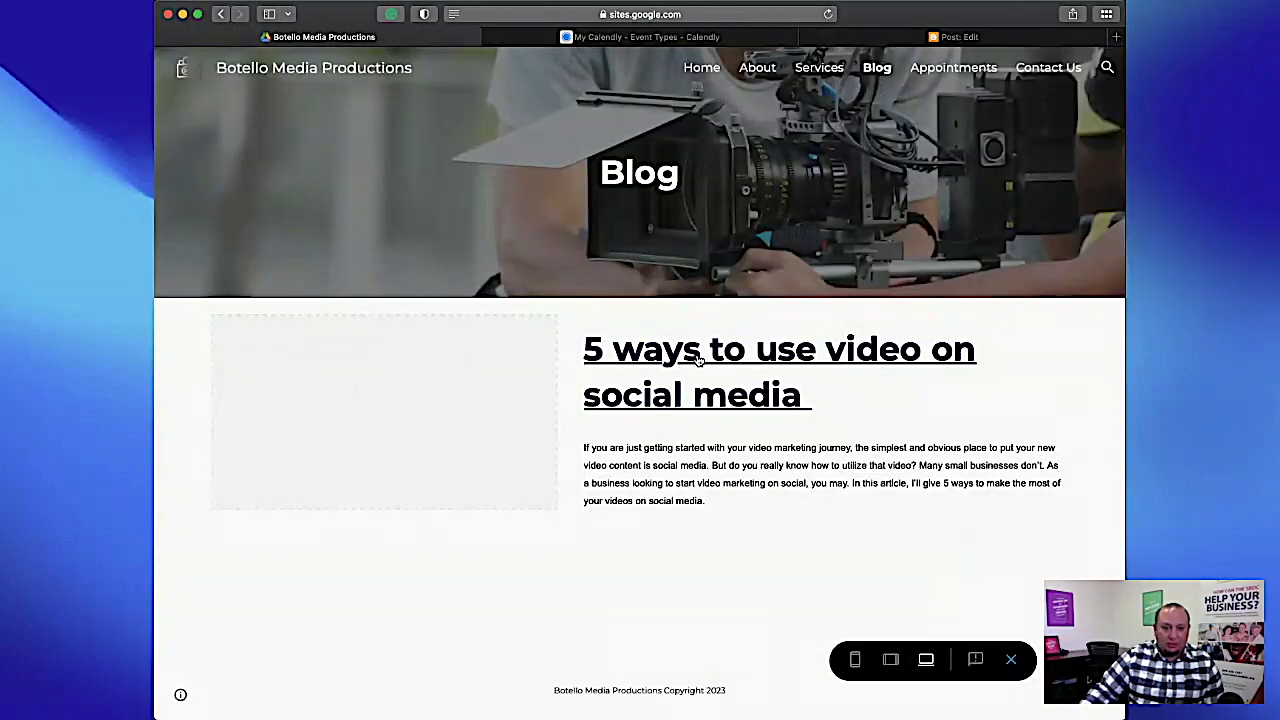
left_click(698, 359)
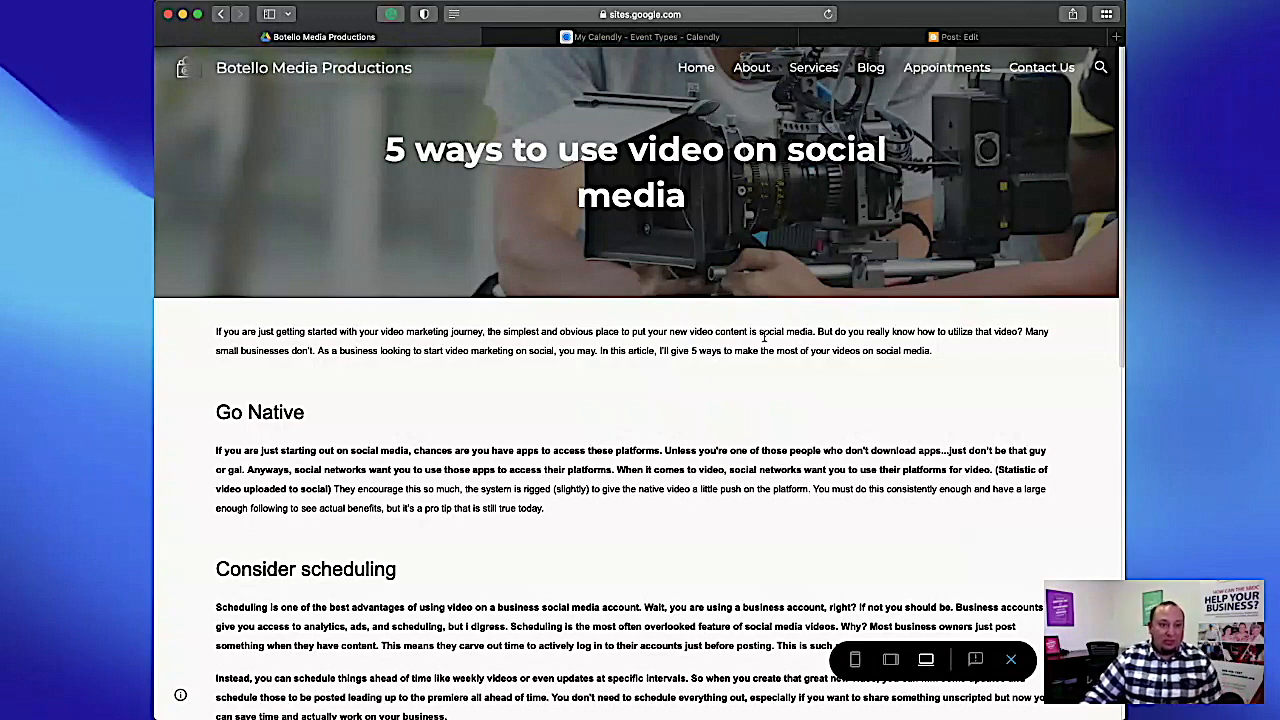
left_click(222, 15)
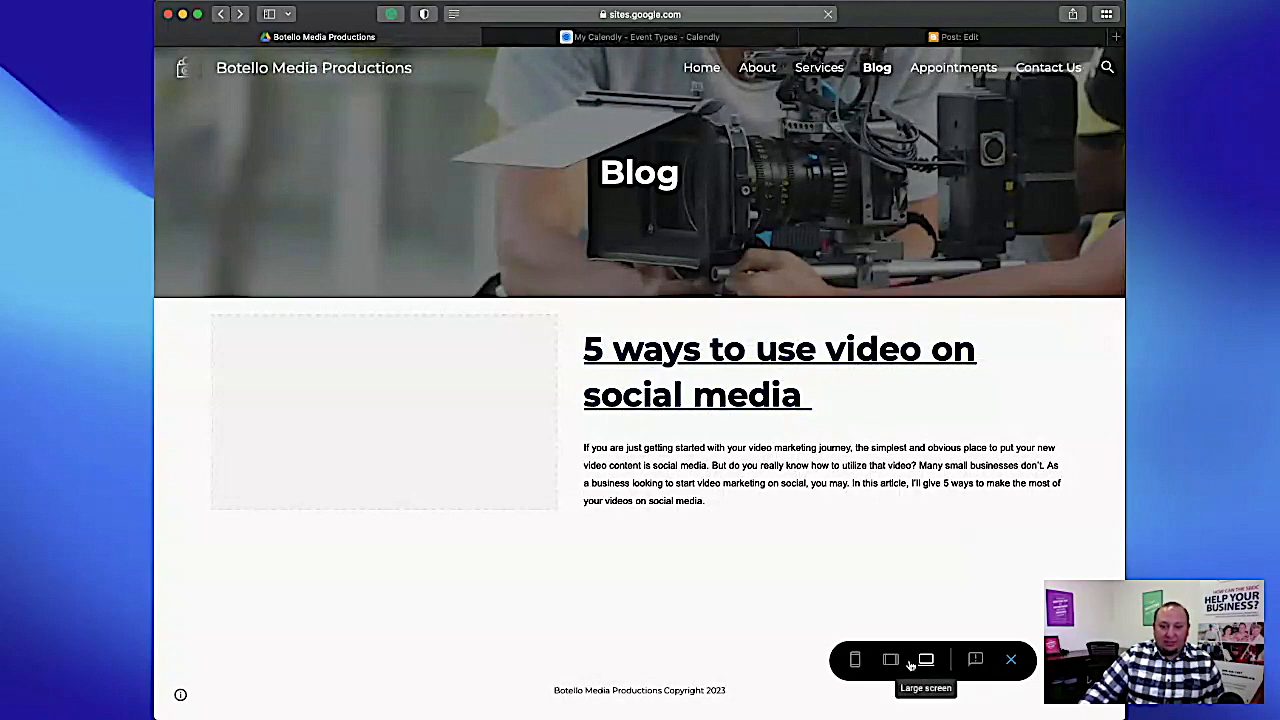
left_click(1012, 660)
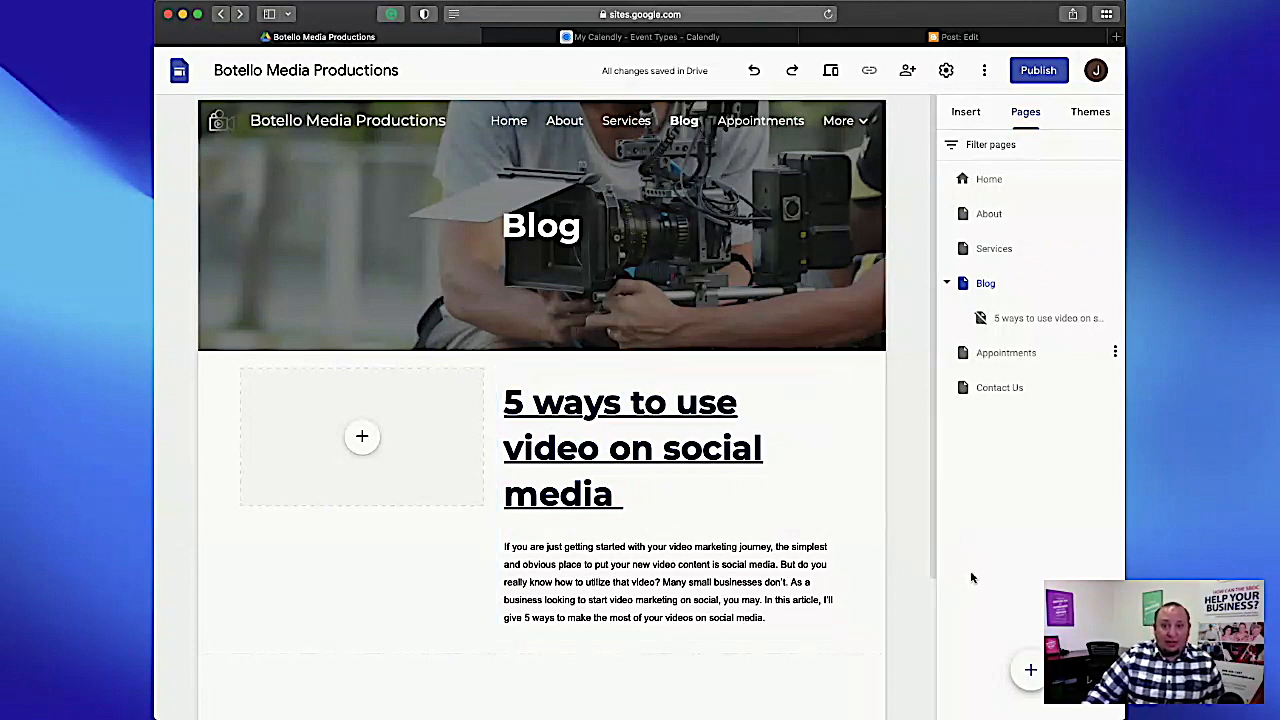
Create a new site page named "video production for small business".
left_click(1030, 669)
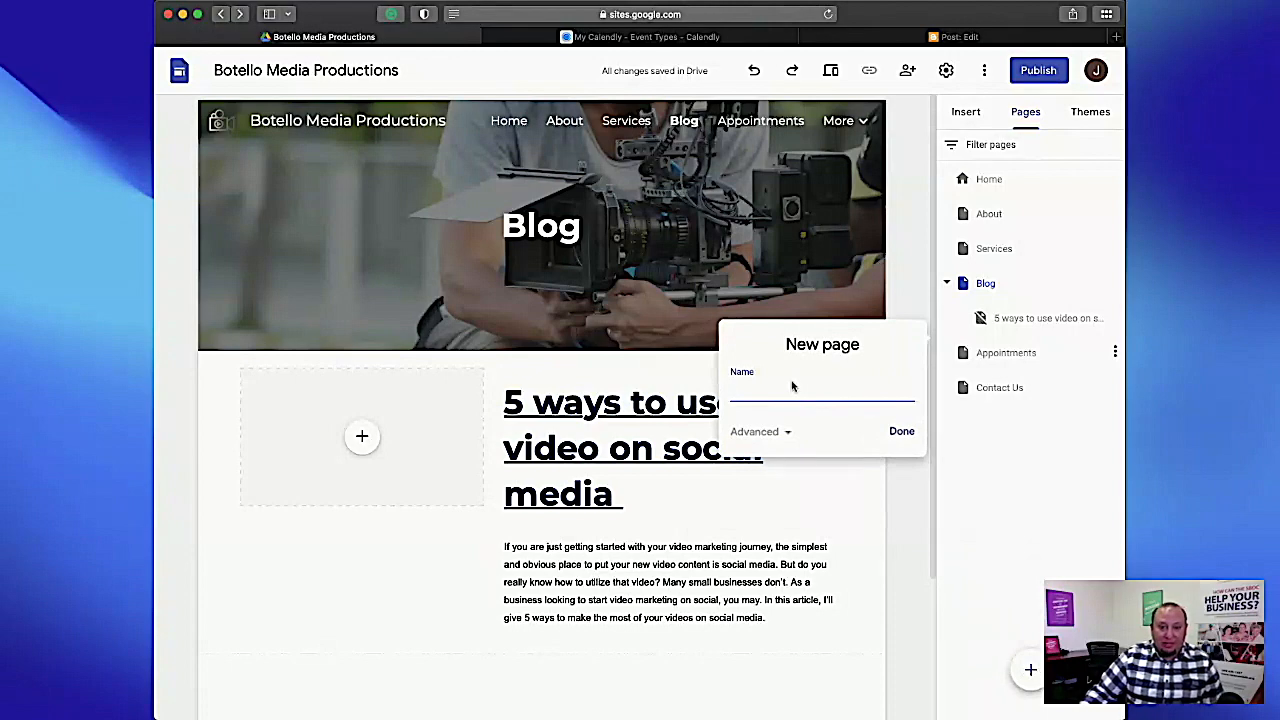
type("video production for small business")
key("Return")
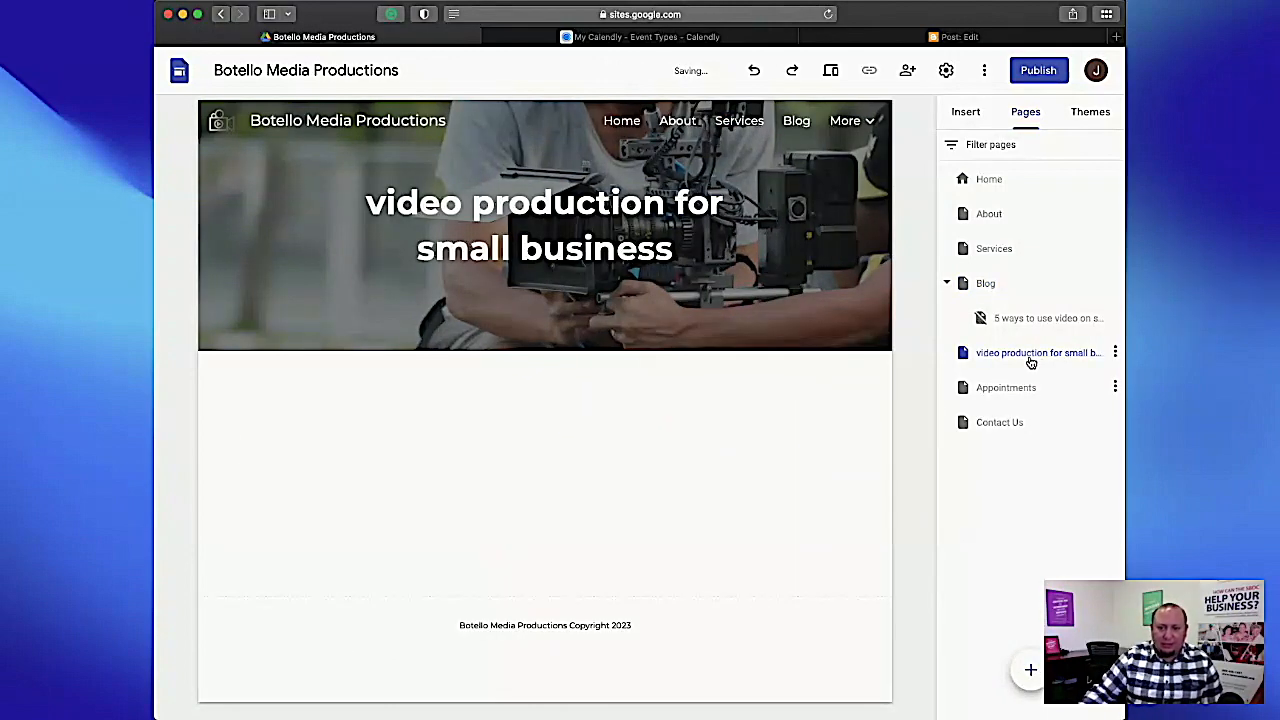
Hide the "video production for small business" page from navigation and nest it under the Blog page.
right_click(1029, 360)
left_click(1037, 501)
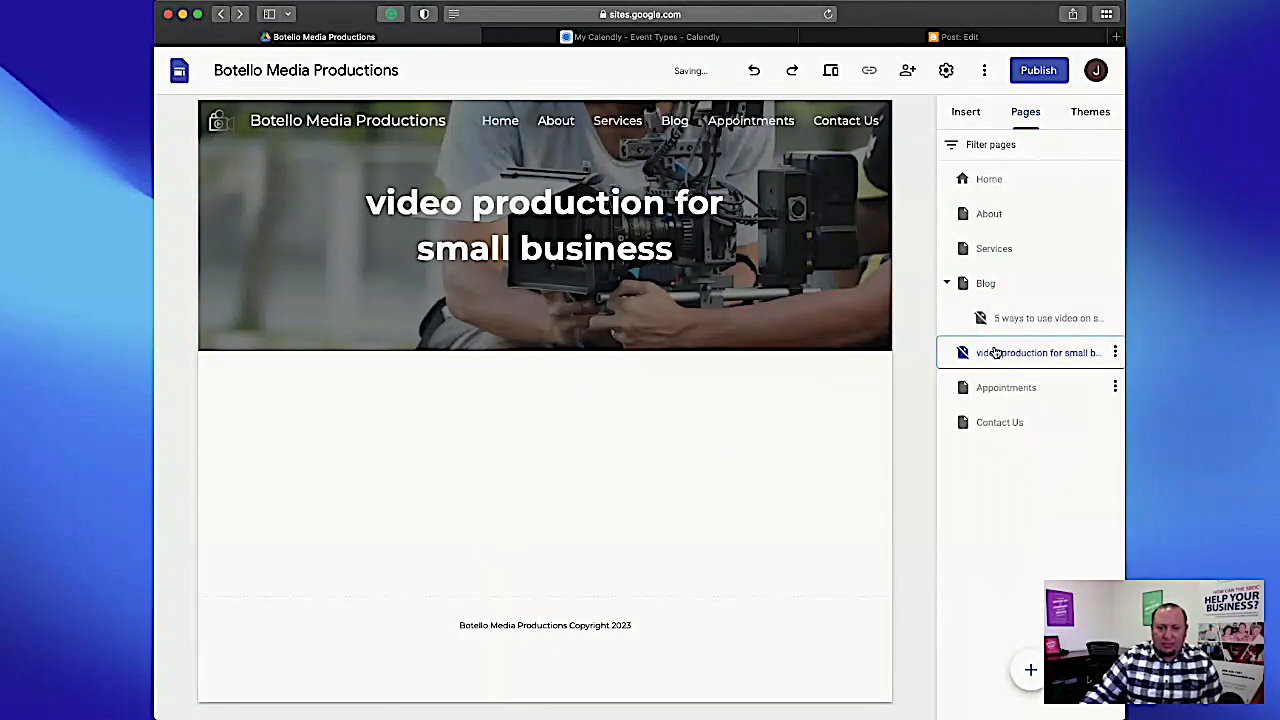
left_click_drag(995, 352, 1005, 307)
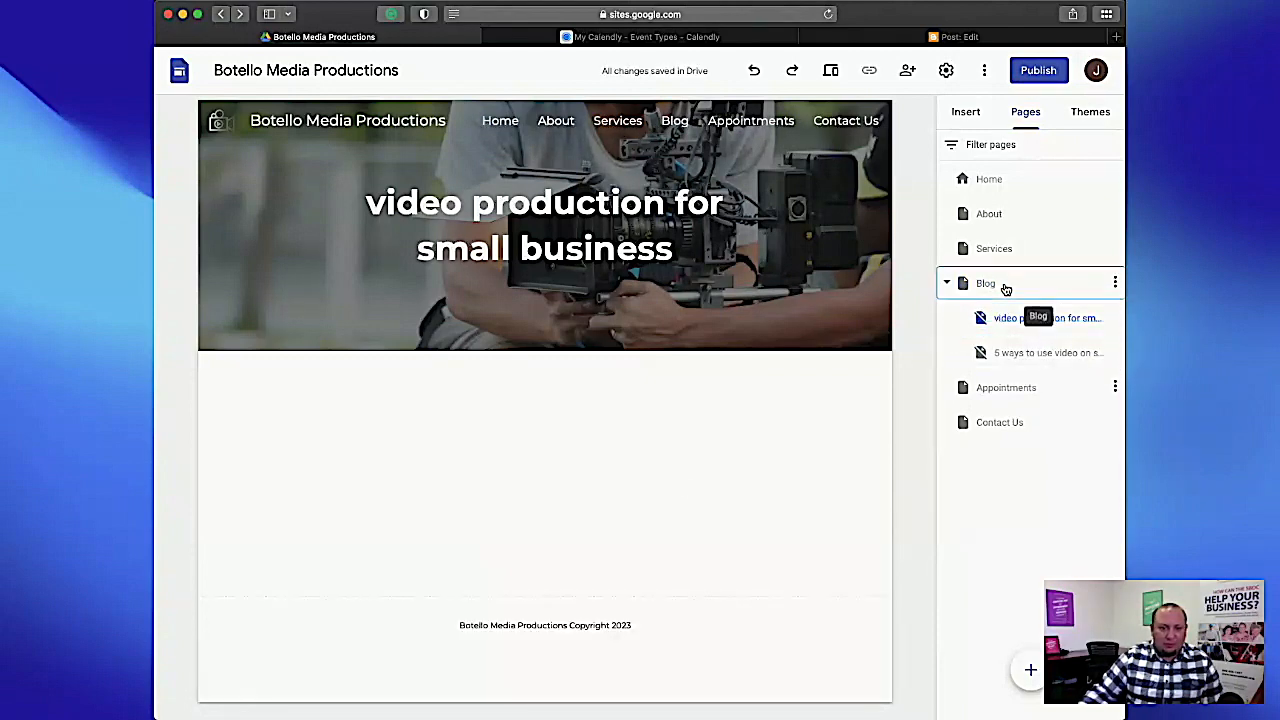
On the Blog page, insert a content block with one image beside title and body text above the existing article block.
left_click(1004, 286)
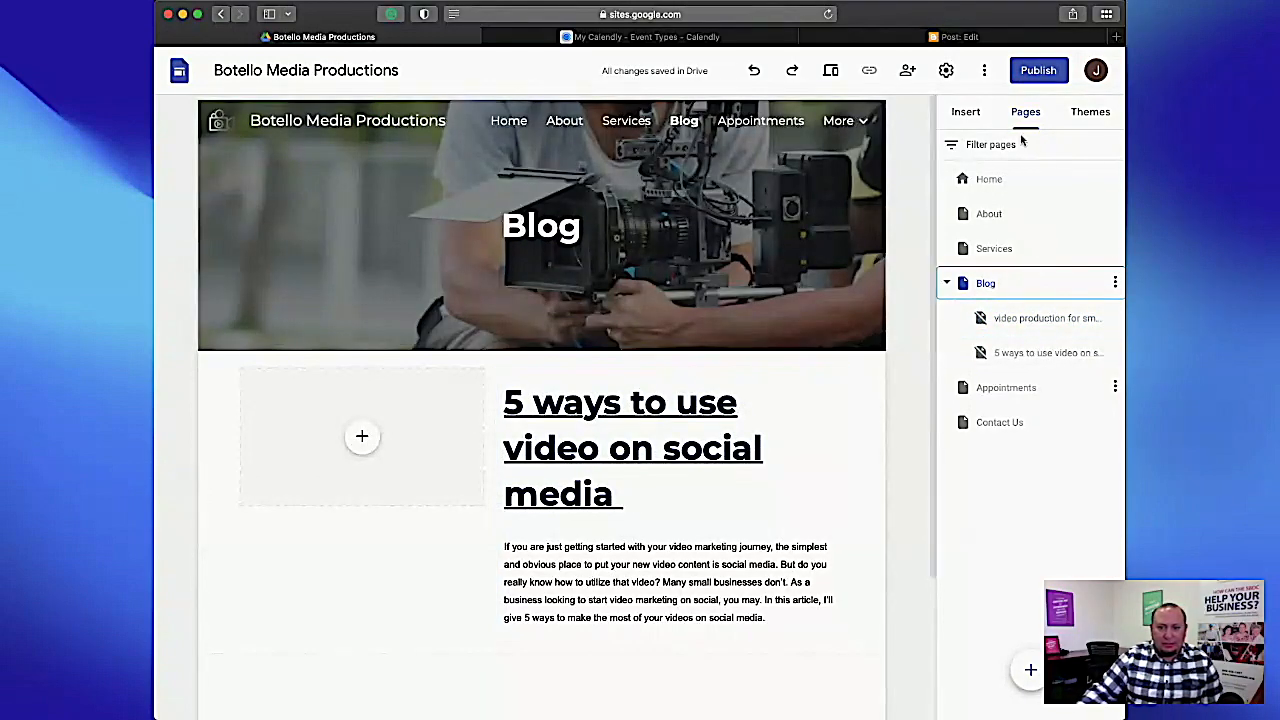
left_click(965, 110)
left_click_drag(977, 371, 613, 373)
scroll(613, 373, "down", 2)
Enter "Video Production for small business" as the new block's title.
left_click(589, 228)
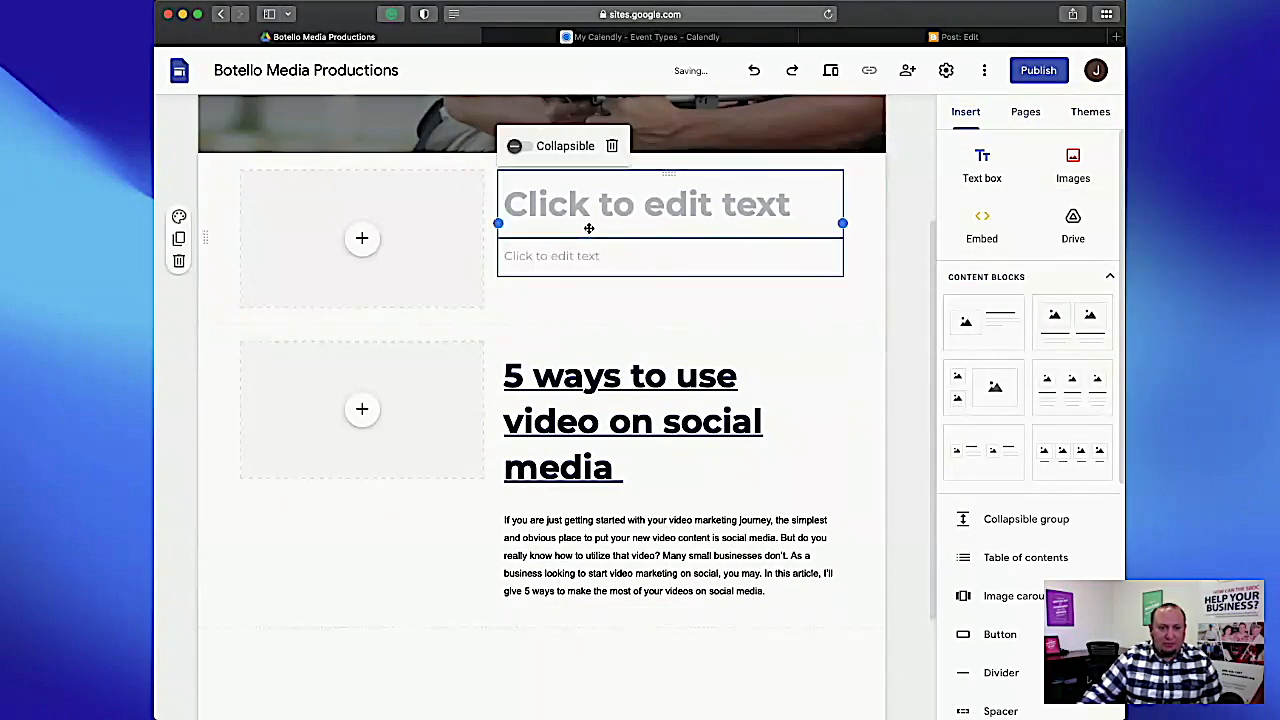
left_click(602, 201)
type("Video Production for small busiens")
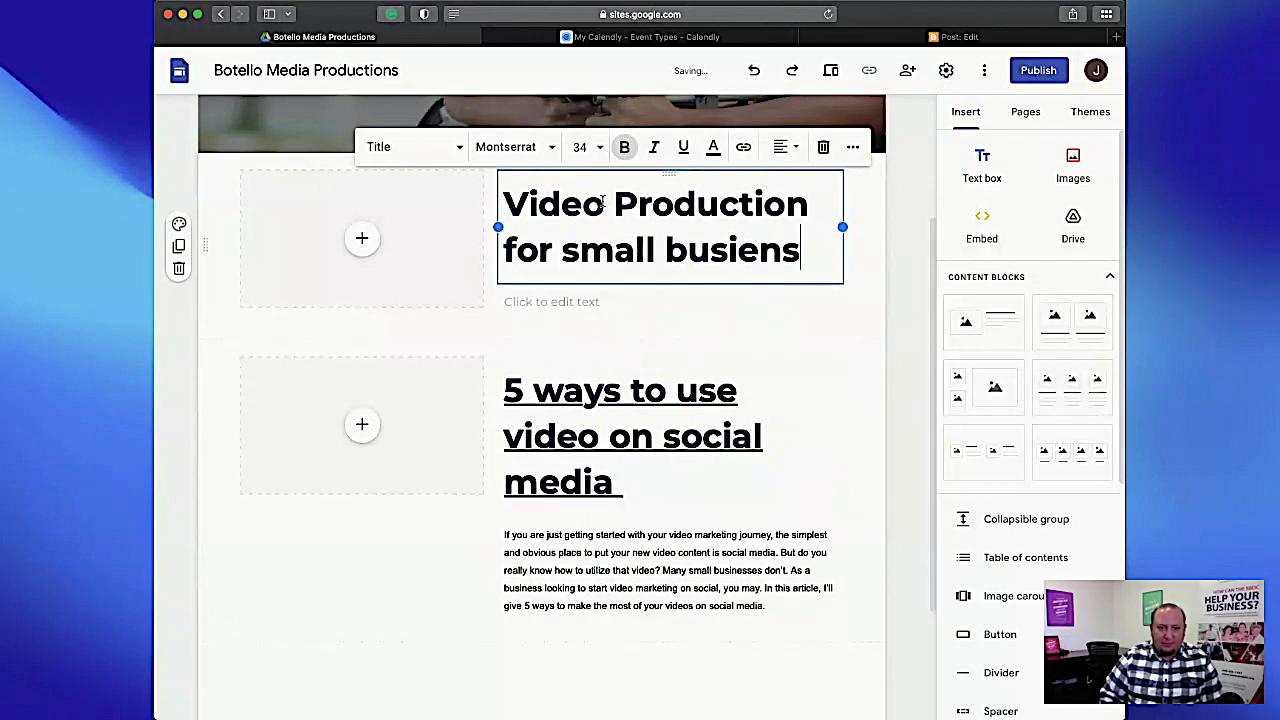
key("BackSpace")
key("BackSpace")
key("BackSpace")
type("ness")
Link the new block's entire title to the "video production for small business" subpage.
key("super+a")
key("super+k")
left_click(630, 405)
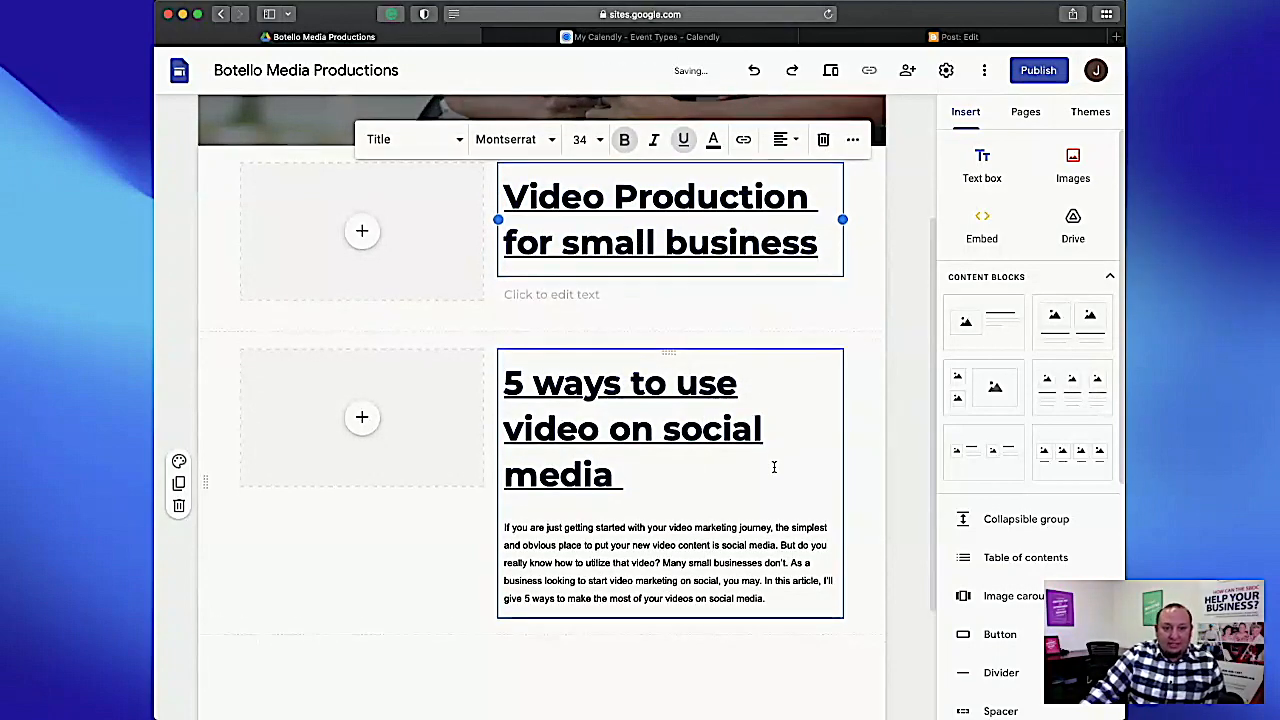
Fill the new block's body text with the placeholder "dimnafoenfalidjfdso".
scroll(771, 463, "up", 1)
left_click(523, 320)
left_click(523, 320)
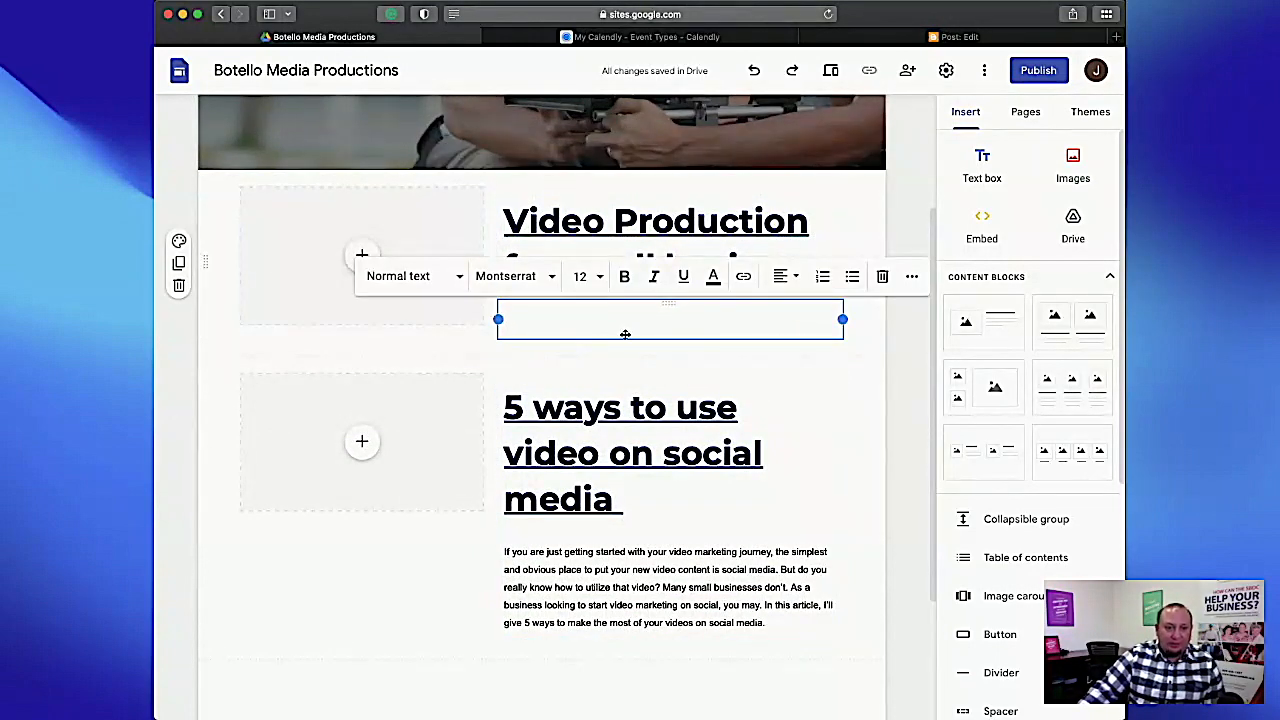
type("dimnafoenfalidjfdso")
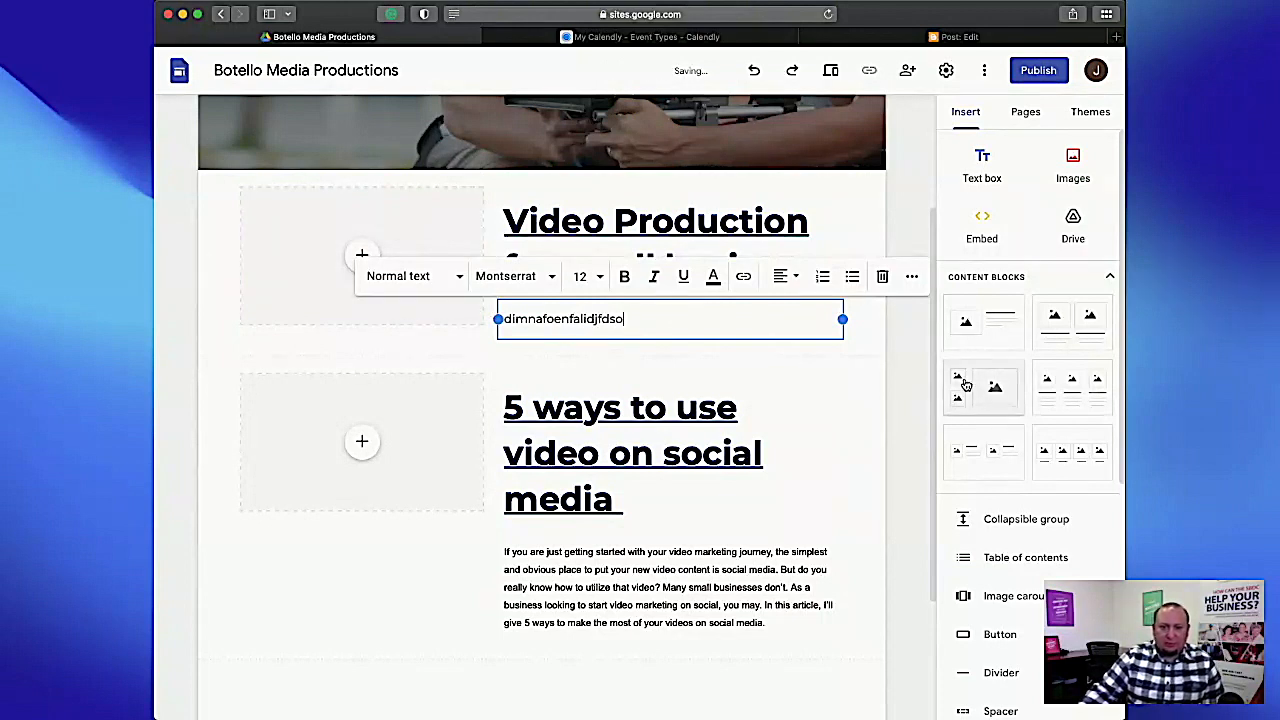
key("Escape")
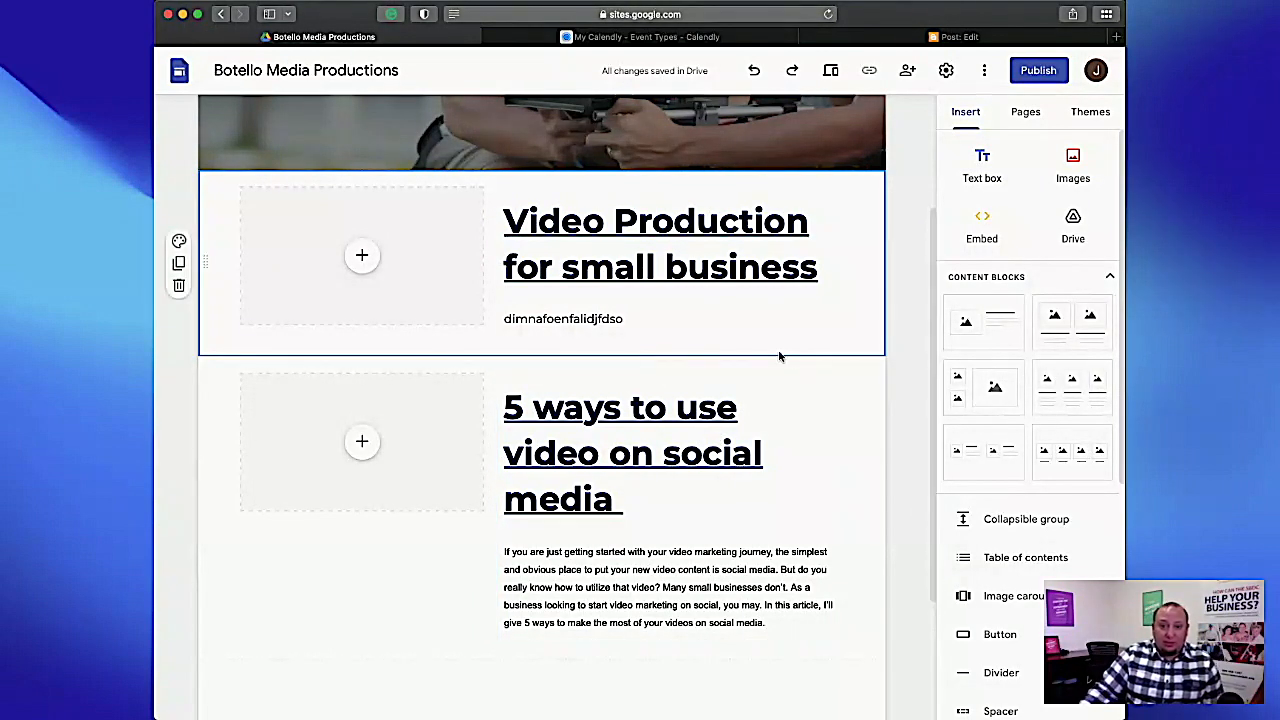
Create a new site page named "Blog Archive".
left_click(1026, 111)
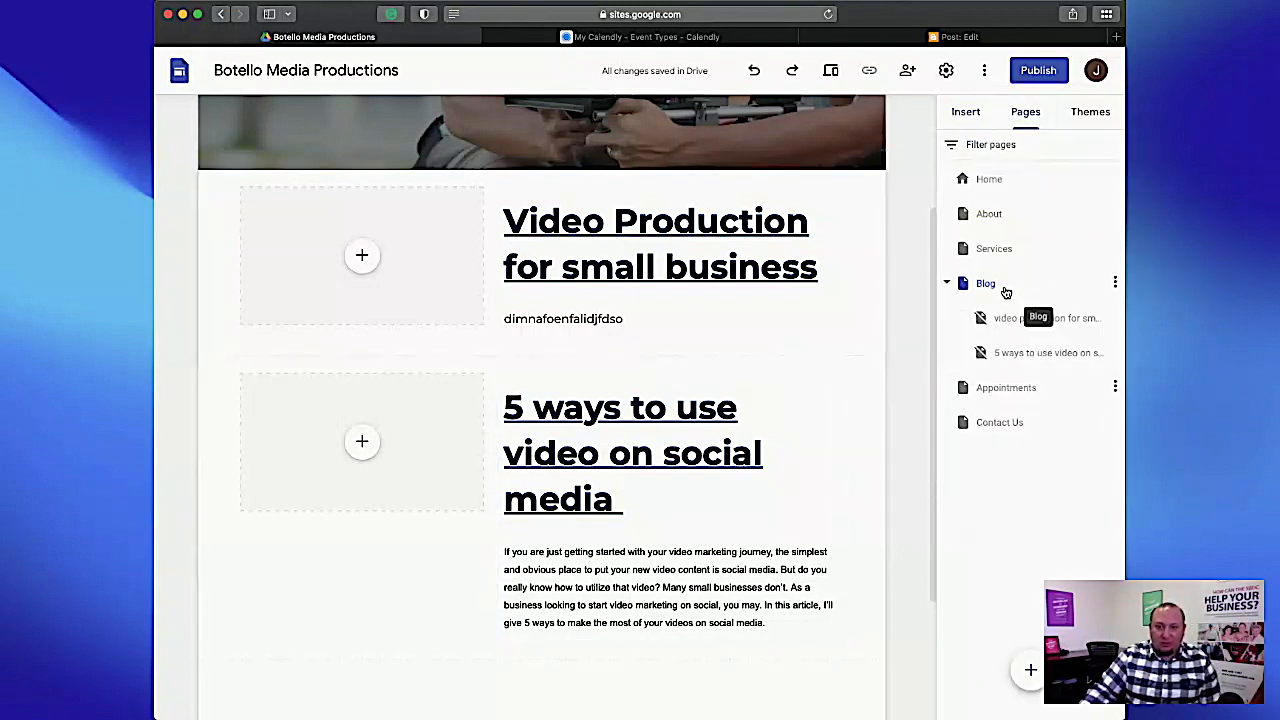
left_click(1030, 669)
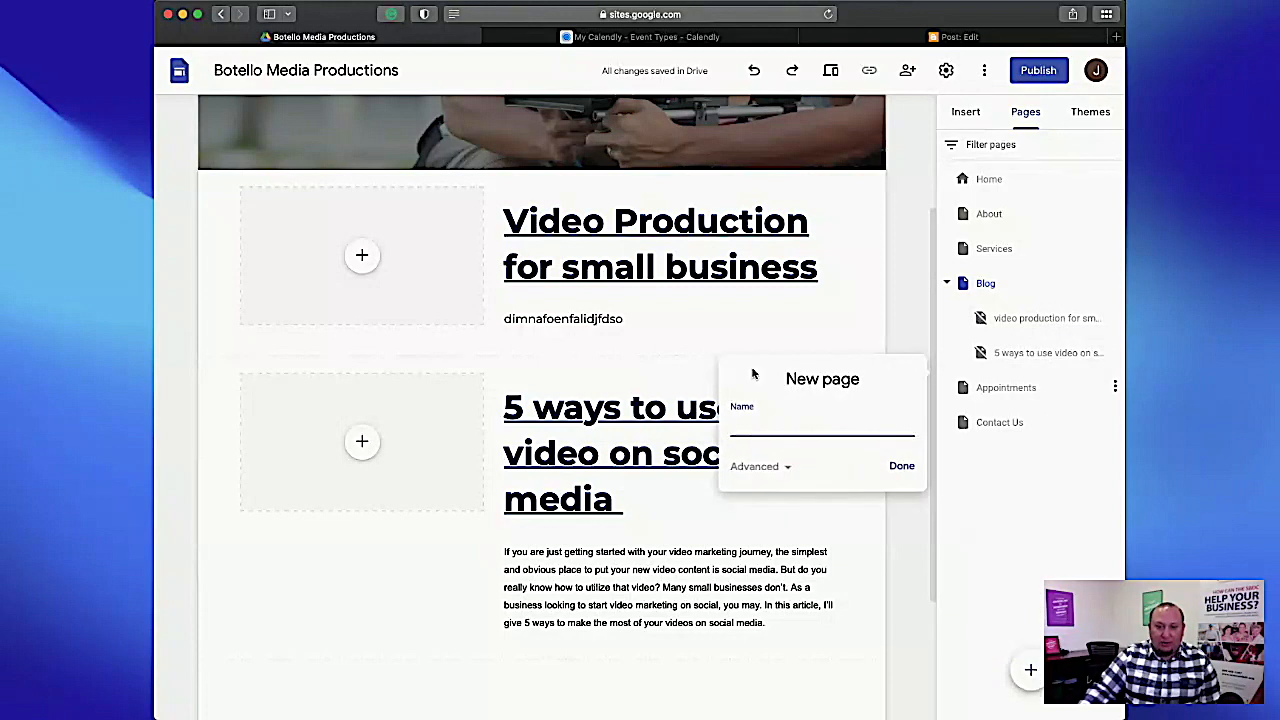
type("Blog Archive")
key("Return")
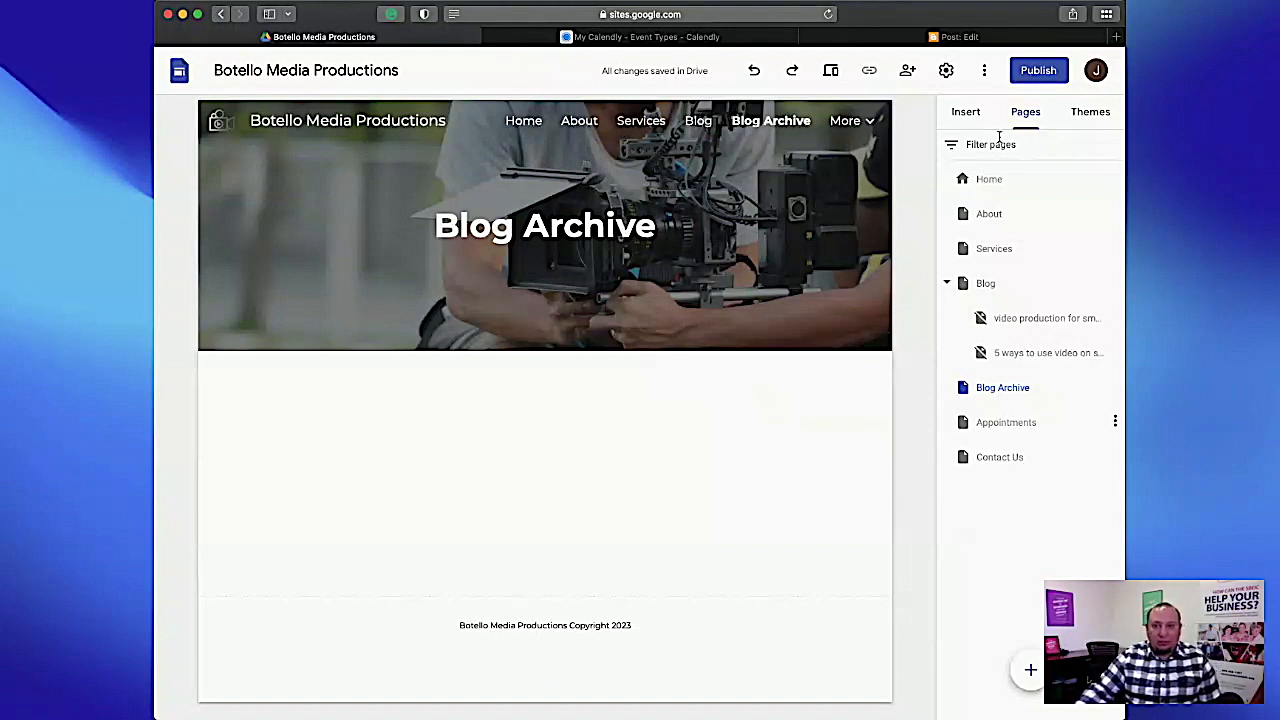
Insert a text box on the Blog Archive page containing "January 2023".
left_click(966, 112)
left_click(981, 165)
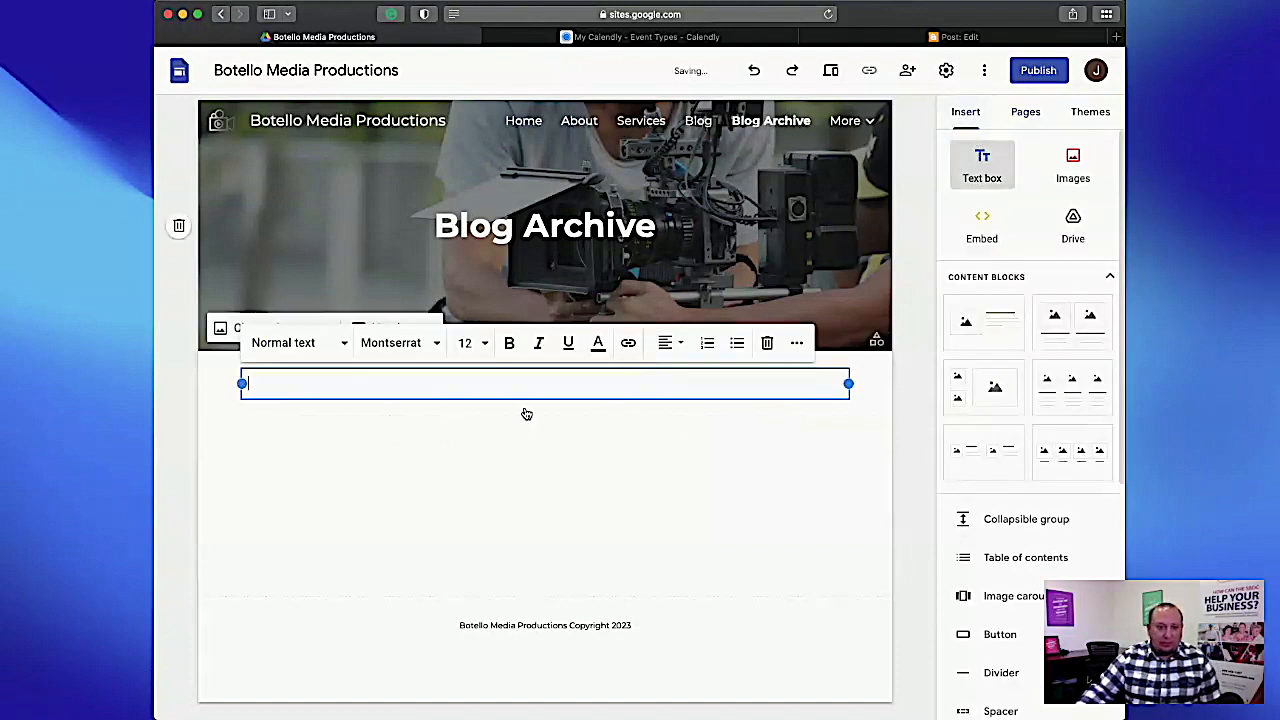
type("Jan")
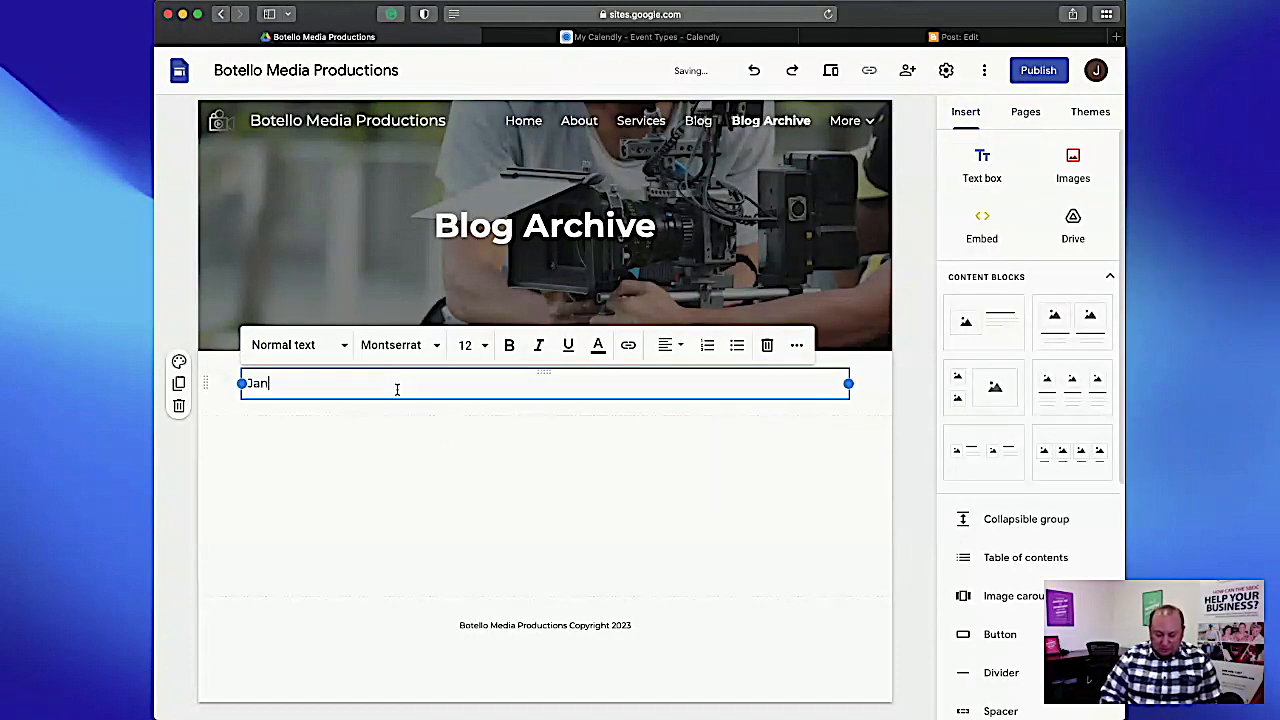
type("uary 2023")
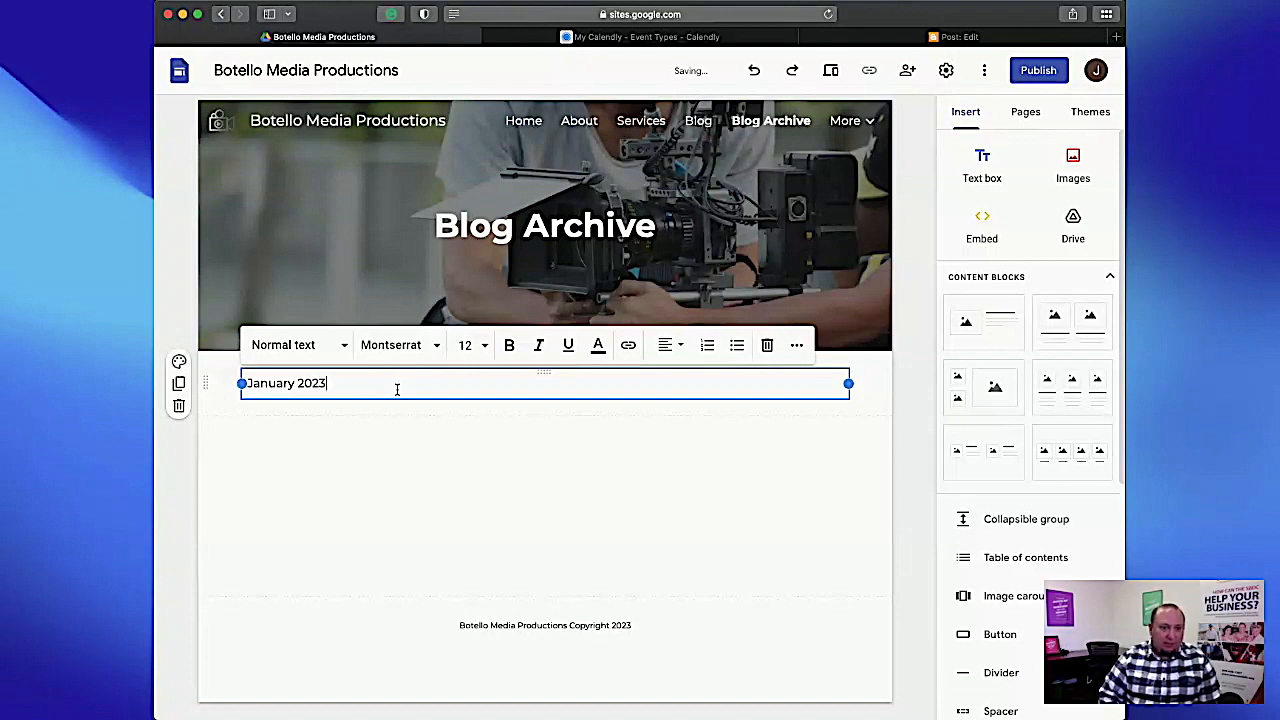
left_click(385, 446)
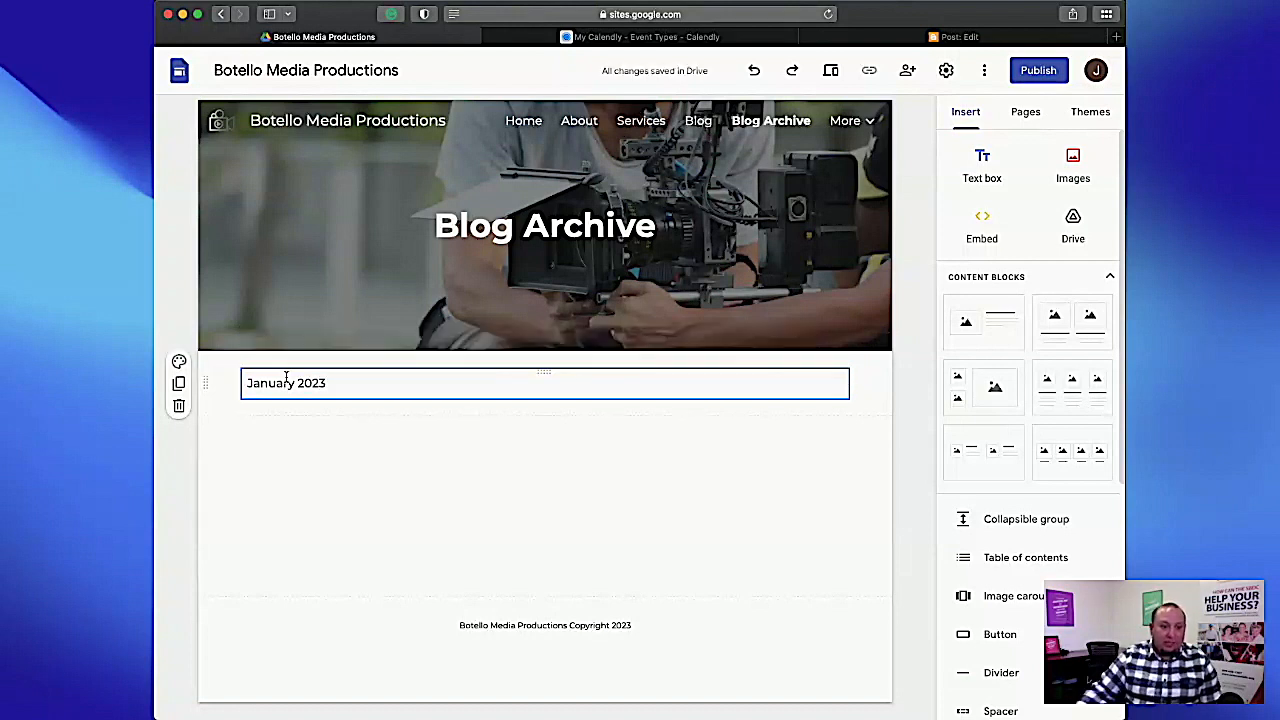